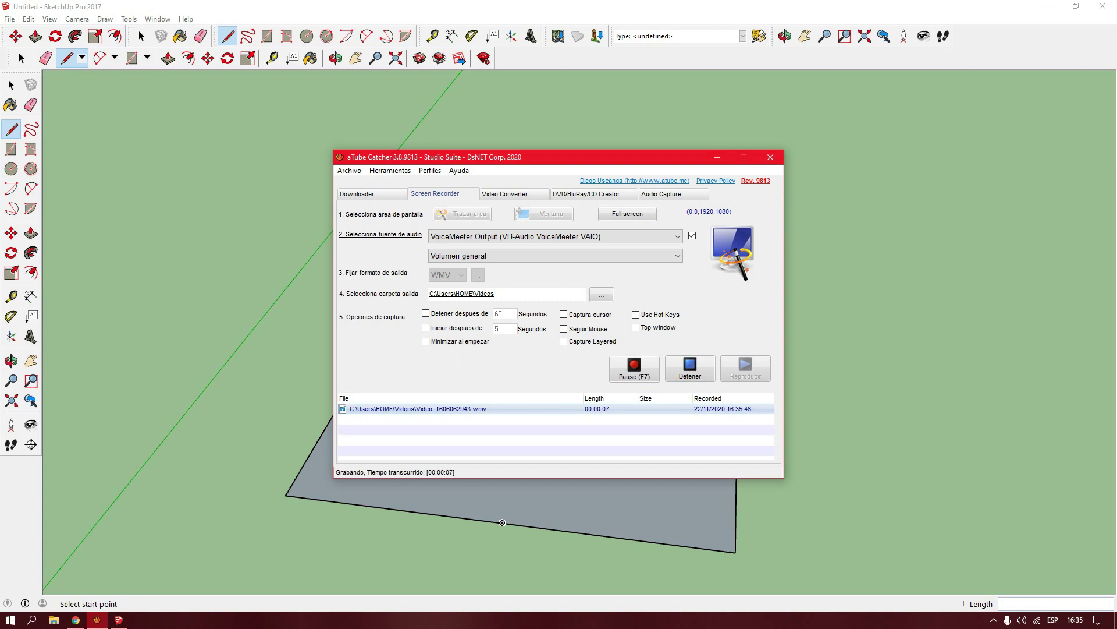
# - Bring SketchUp to the front and tilt the view down onto the 3 m walled box
pyautogui.moveTo(471, 369)
pyautogui.mouseDown(button='middle')
pyautogui.moveTo(613, 442)
pyautogui.moveTo(549, 332)
pyautogui.mouseUp(button='middle')
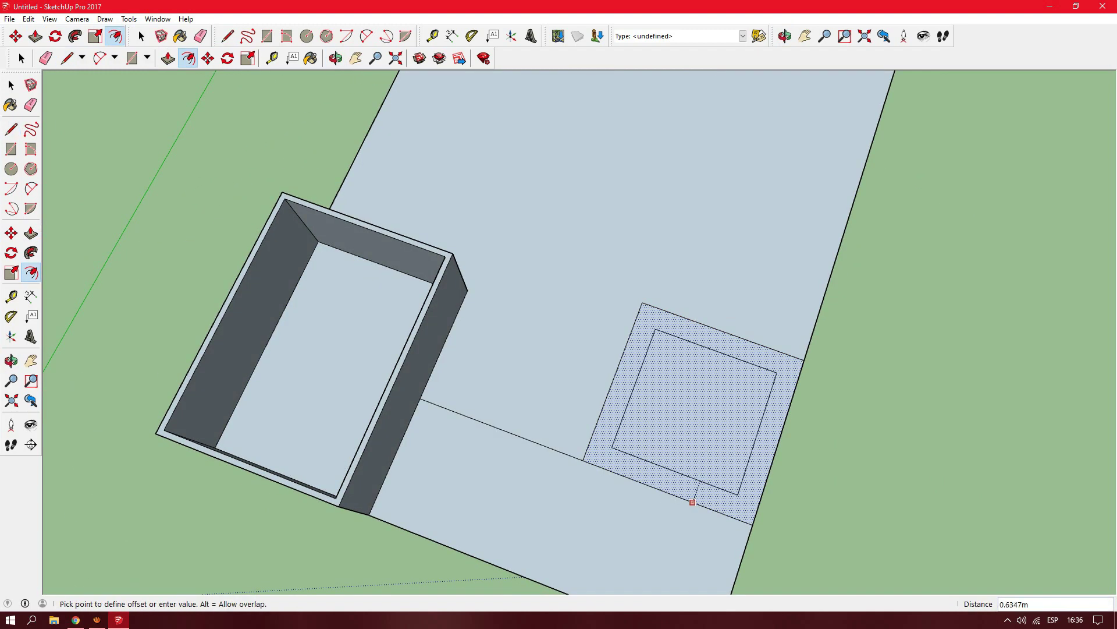
# - Outline the left window pane on the new room's front wall with an inset inner frame
pyautogui.press('r')
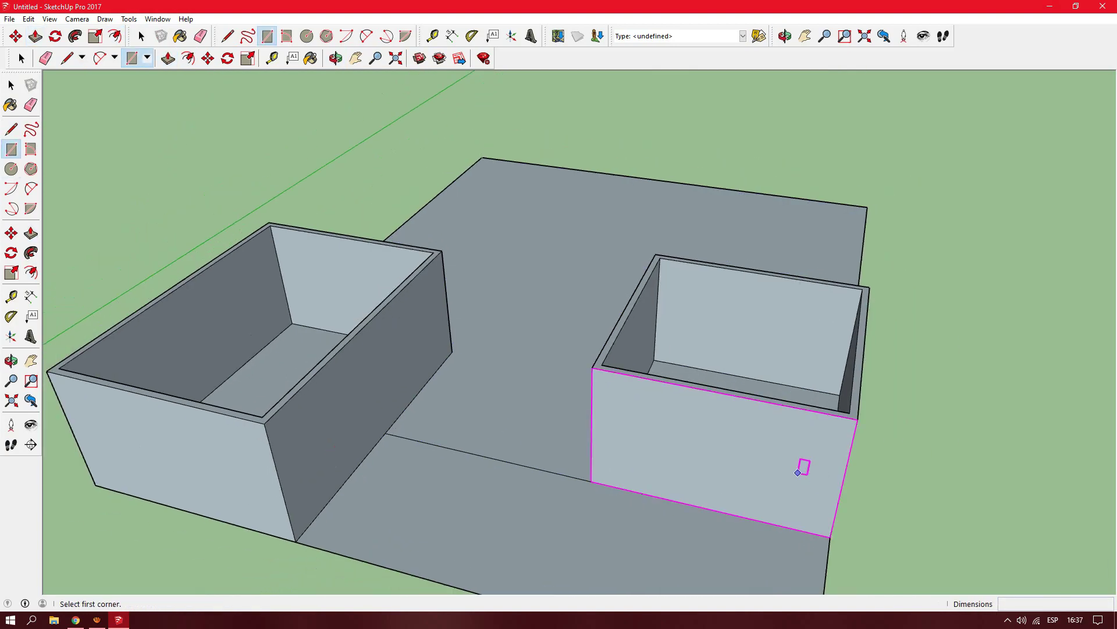
pyautogui.scroll(5, 640, 378)
pyautogui.click(476, 304)
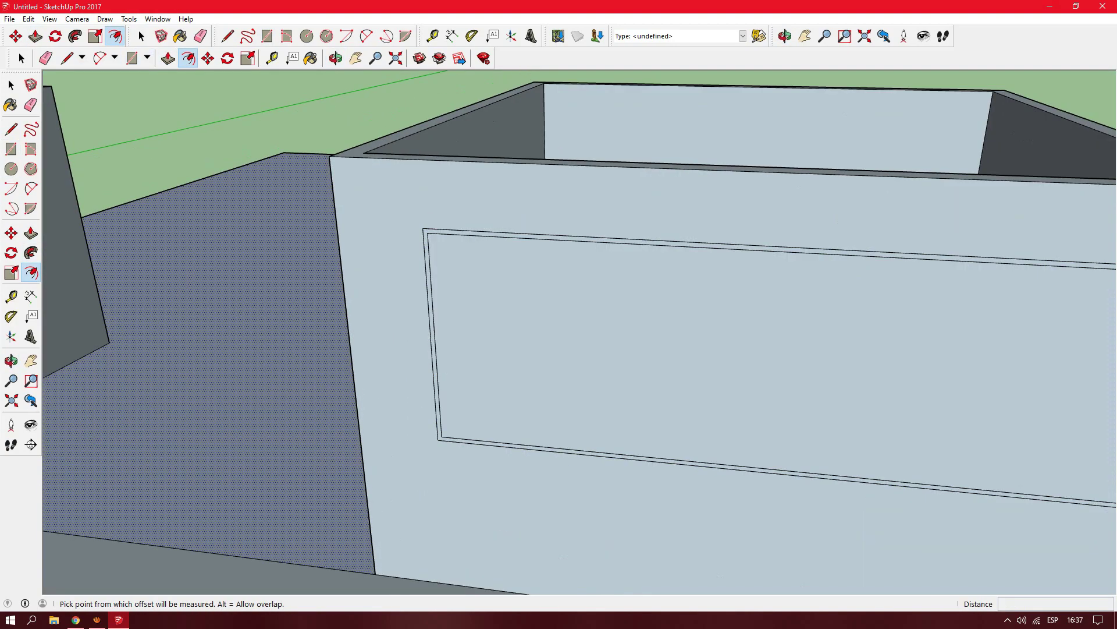
pyautogui.scroll(-2, 830, 316)
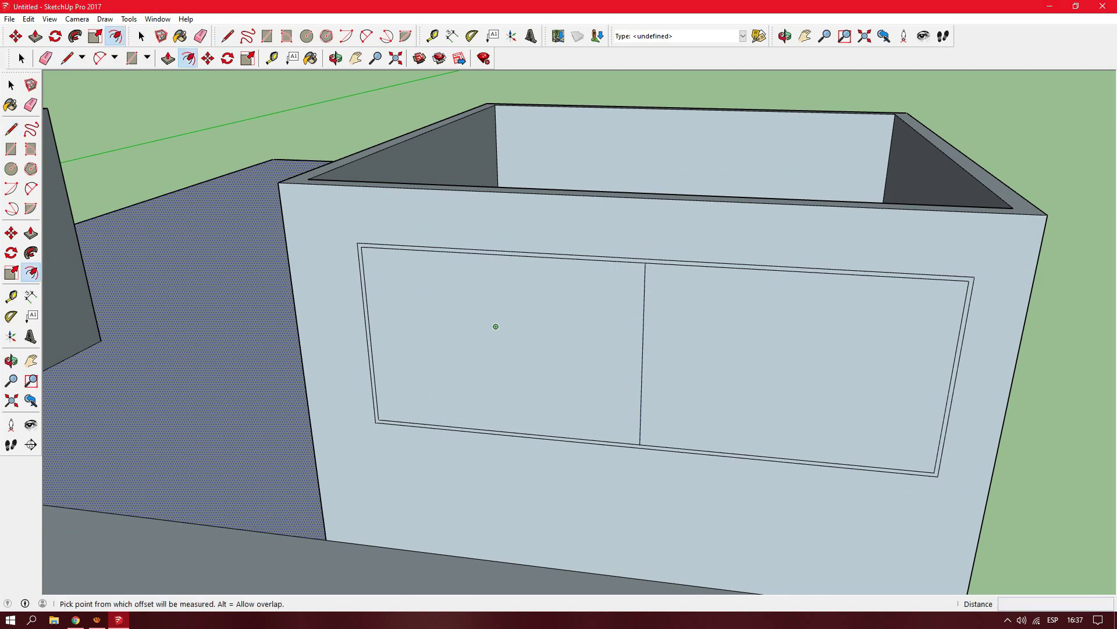
pyautogui.click(495, 326)
pyautogui.click(547, 435)
# - Repeat the inset on the right pane and pick a material from the Colors collection
pyautogui.doubleClick(649, 432)
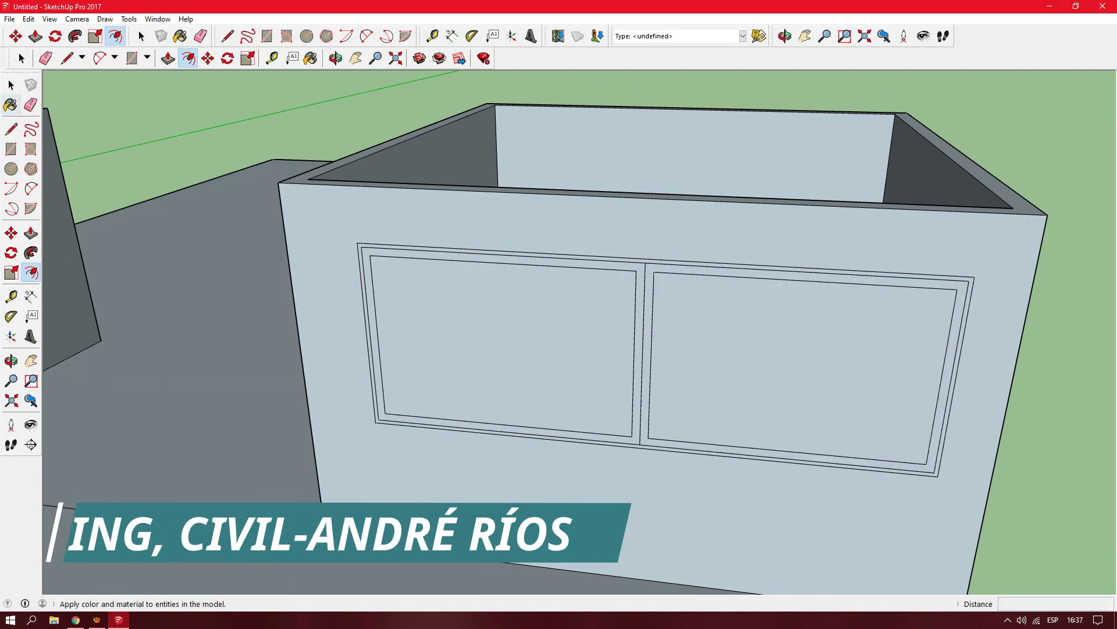
pyautogui.press('b')
pyautogui.click(984, 399)
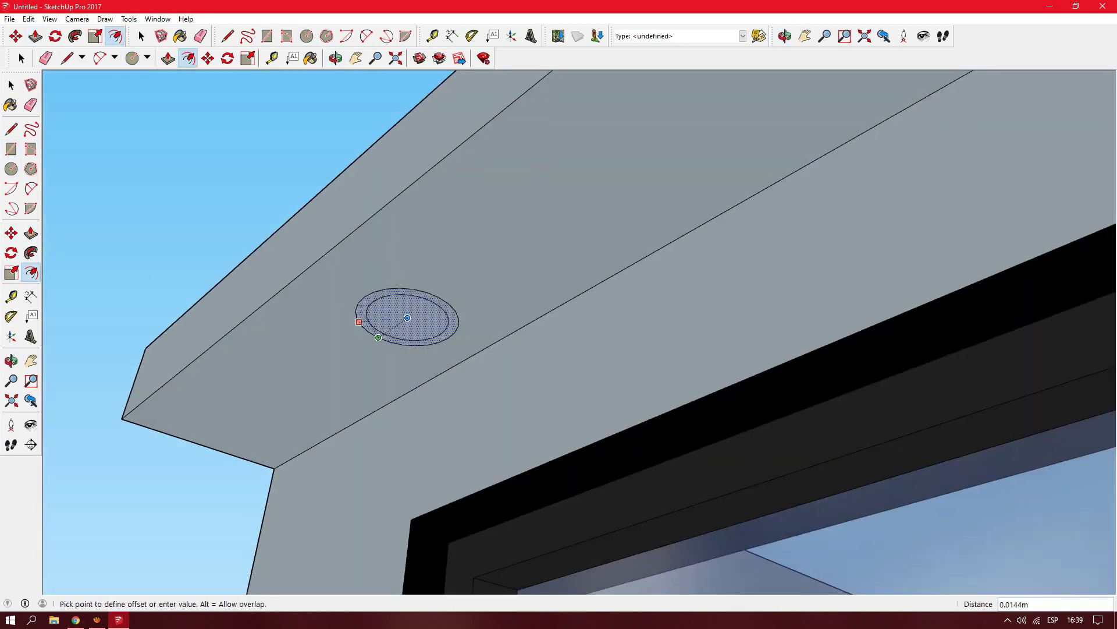
# - Finish the light's inner ring, paint it from Colors-Named, and give it slight depth
pyautogui.click(378, 337)
pyautogui.press('b')
pyautogui.click(994, 409)
pyautogui.scroll(-2, 995, 434)
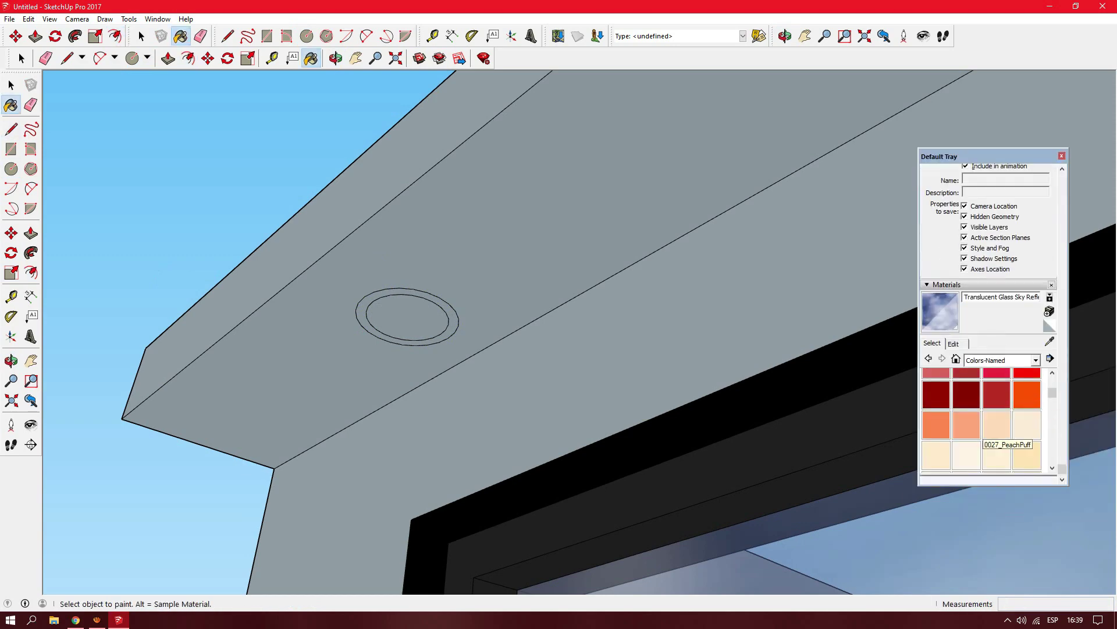
pyautogui.press('p')
pyautogui.click(454, 322)
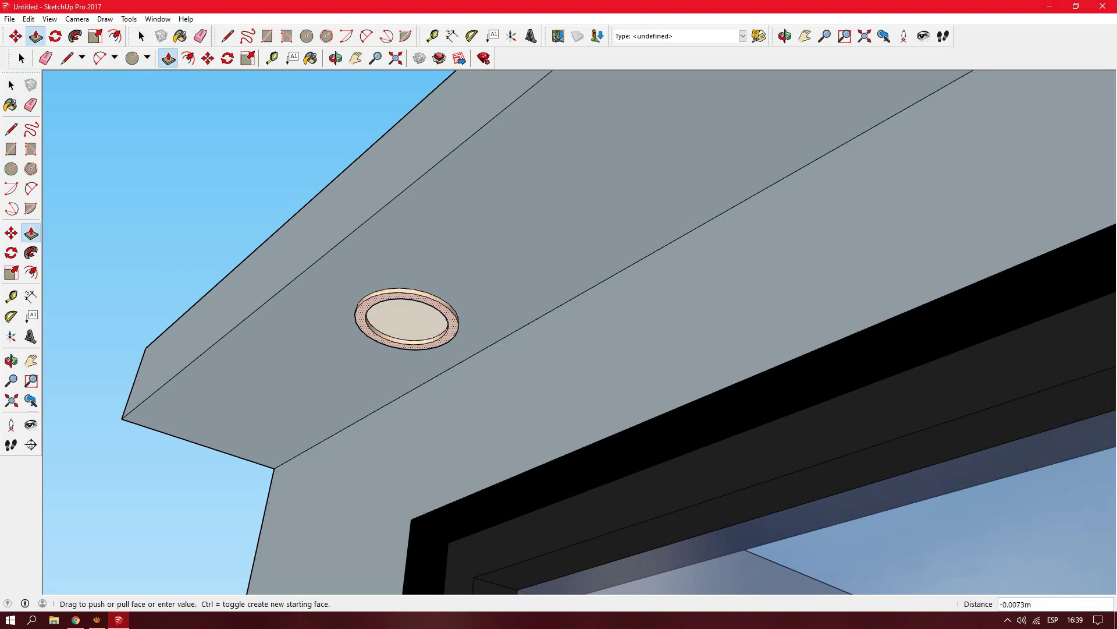
# - Turn the whole light fixture into a group
pyautogui.tripleClick(432, 328)
pyautogui.rightClick(432, 329)
pyautogui.click(466, 458)
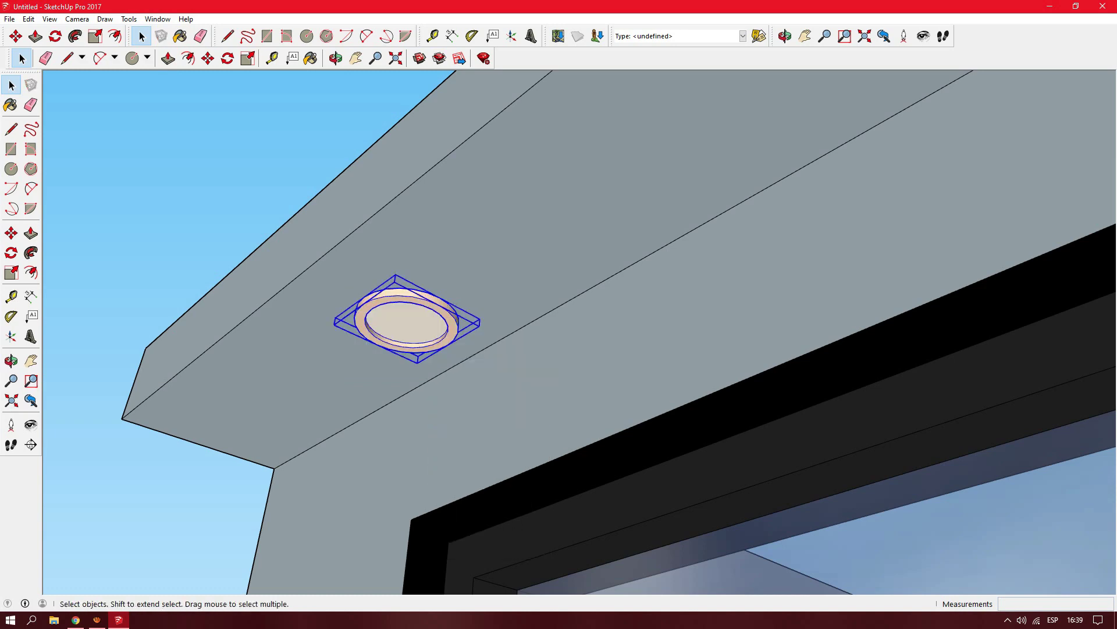
# - Place copies of the downlight along the eave underside
pyautogui.scroll(-3, 533, 272)
pyautogui.scroll(-3, 533, 272)
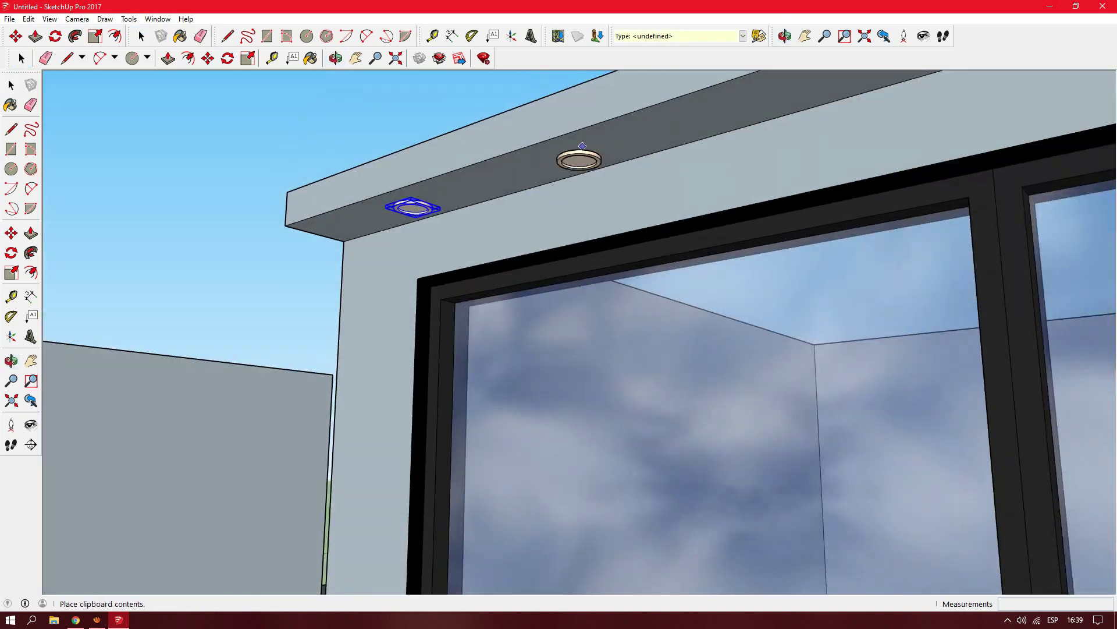
pyautogui.scroll(-2, 419, 346)
pyautogui.scroll(3, 419, 346)
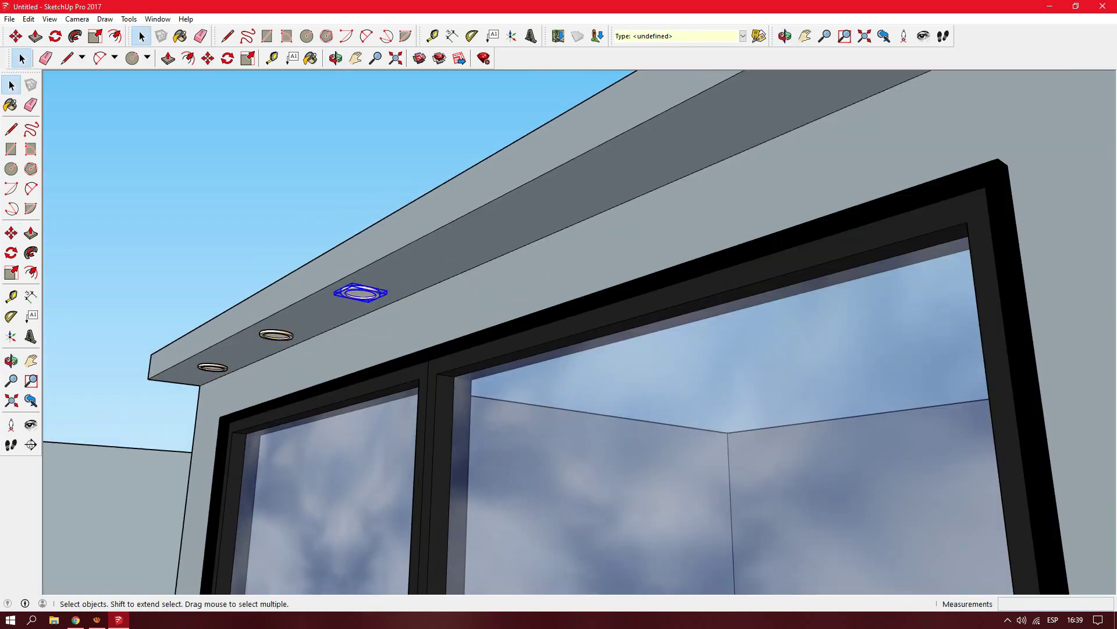
pyautogui.scroll(-3, 759, 73)
pyautogui.scroll(2, 801, 109)
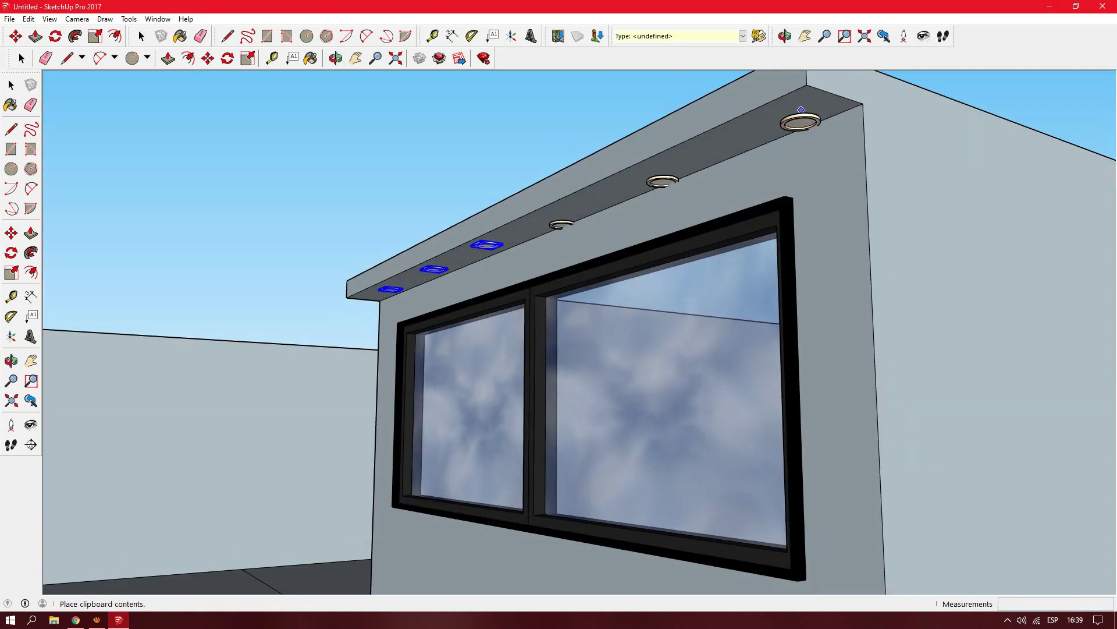
pyautogui.moveTo(786, 102)
pyautogui.mouseDown(button='middle')
pyautogui.moveTo(559, 291)
pyautogui.moveTo(698, 262)
pyautogui.mouseUp(button='middle')
pyautogui.press('space')
# - Orbit to a higher view and start a rectangle at the eave edge
pyautogui.moveTo(559, 349)
pyautogui.mouseDown(button='middle')
pyautogui.moveTo(408, 408)
pyautogui.moveTo(407, 552)
pyautogui.mouseUp(button='middle')
pyautogui.press('r')
pyautogui.click(750, 242)
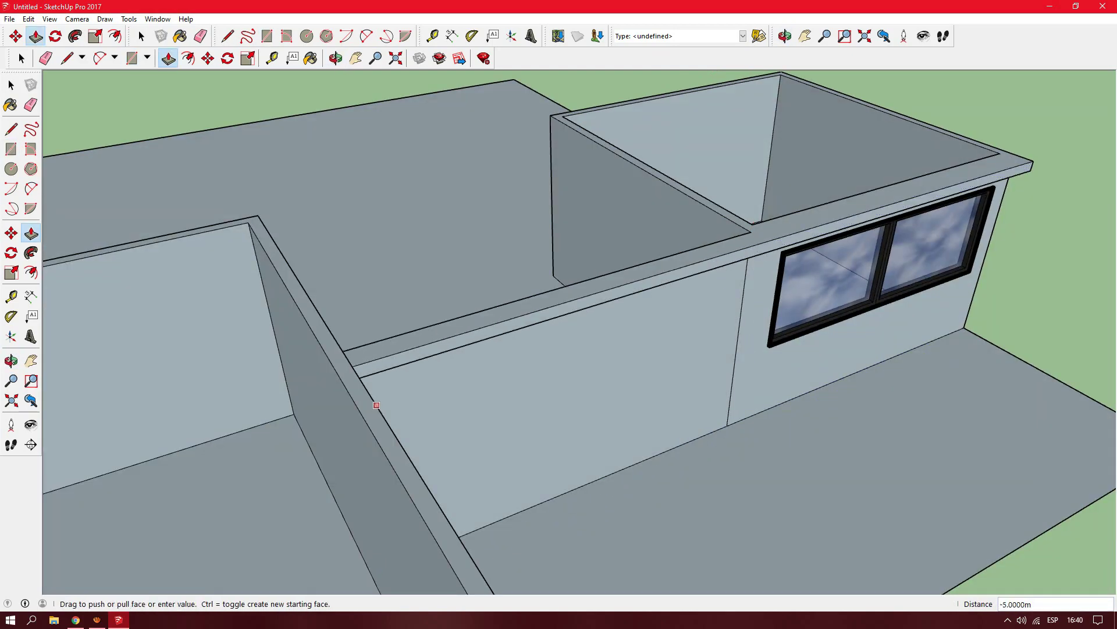
# - Paste one more downlight under the eave, then cancel its placement
pyautogui.press('space')
pyautogui.moveTo(377, 405); pyautogui.dragTo(605, 129, button='middle')
pyautogui.hotkey('ctrl', 'v')
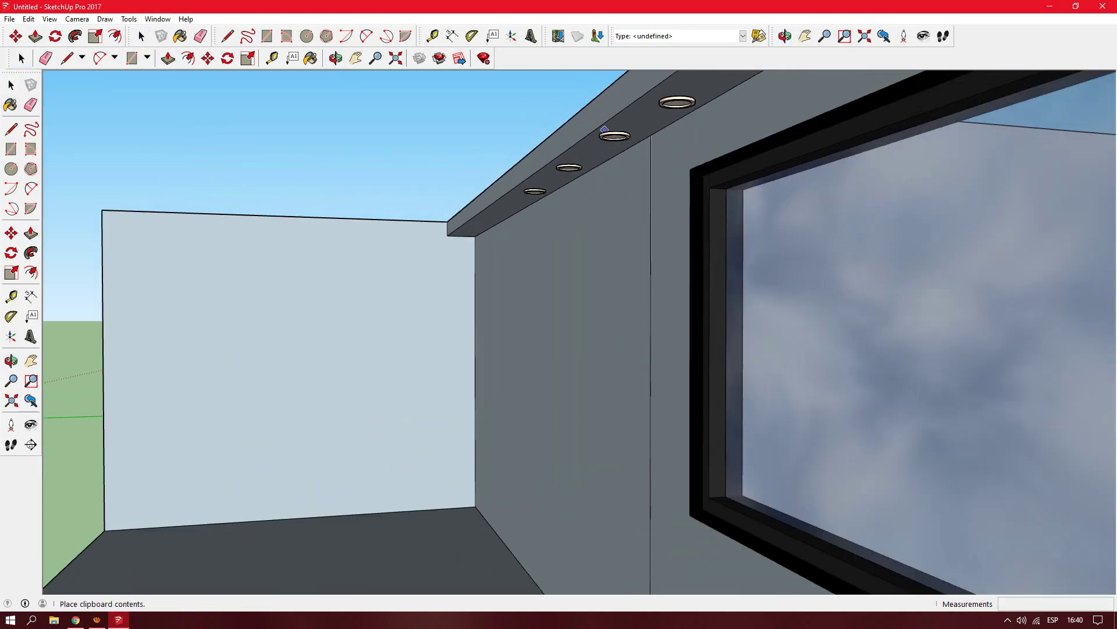
pyautogui.scroll(3, 507, 212)
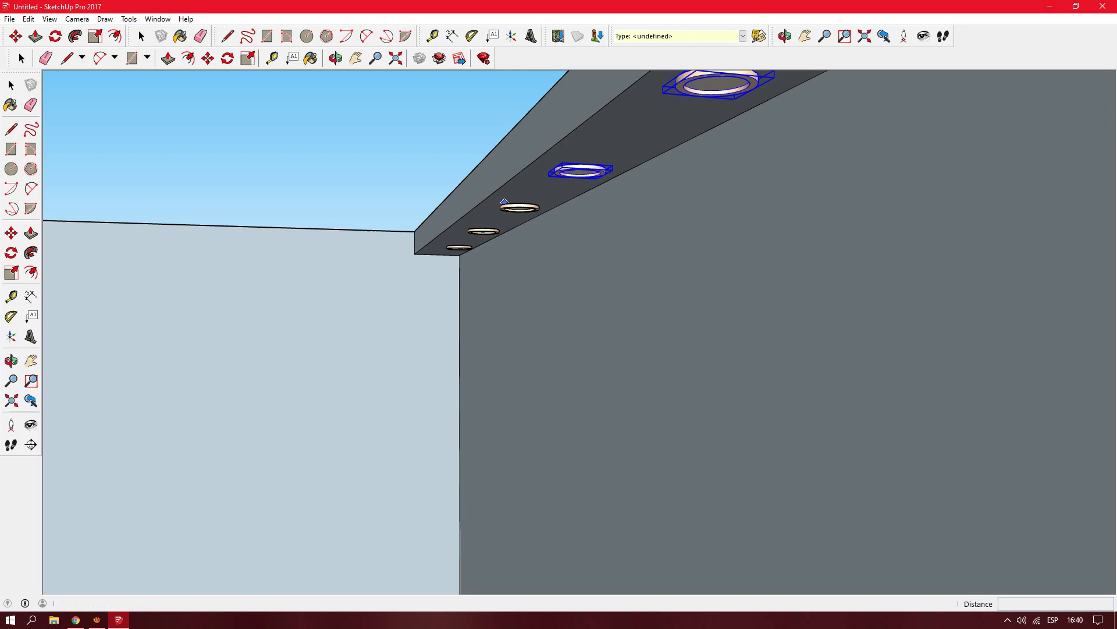
pyautogui.press('space')
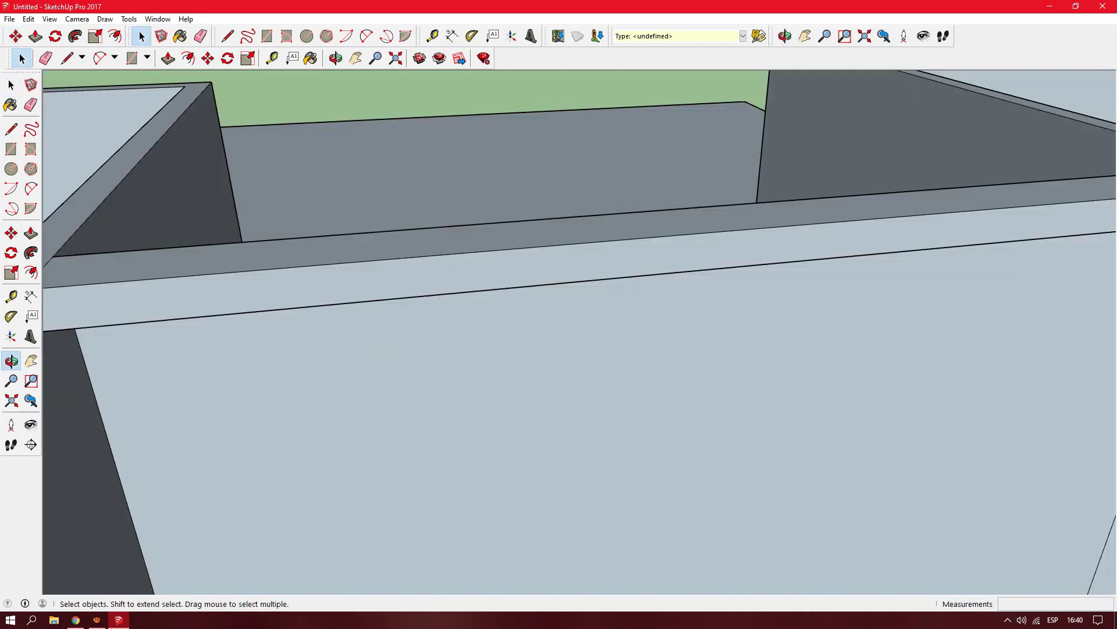
pyautogui.scroll(-5, 558, 332)
# - Draw the planter rectangle on the floor below the window and inset its border
pyautogui.moveTo(559, 332); pyautogui.dragTo(558, 261, button='middle')
pyautogui.scroll(2, 559, 331)
pyautogui.press('r')
pyautogui.moveTo(640, 291); pyautogui.dragTo(648, 386, button='middle')
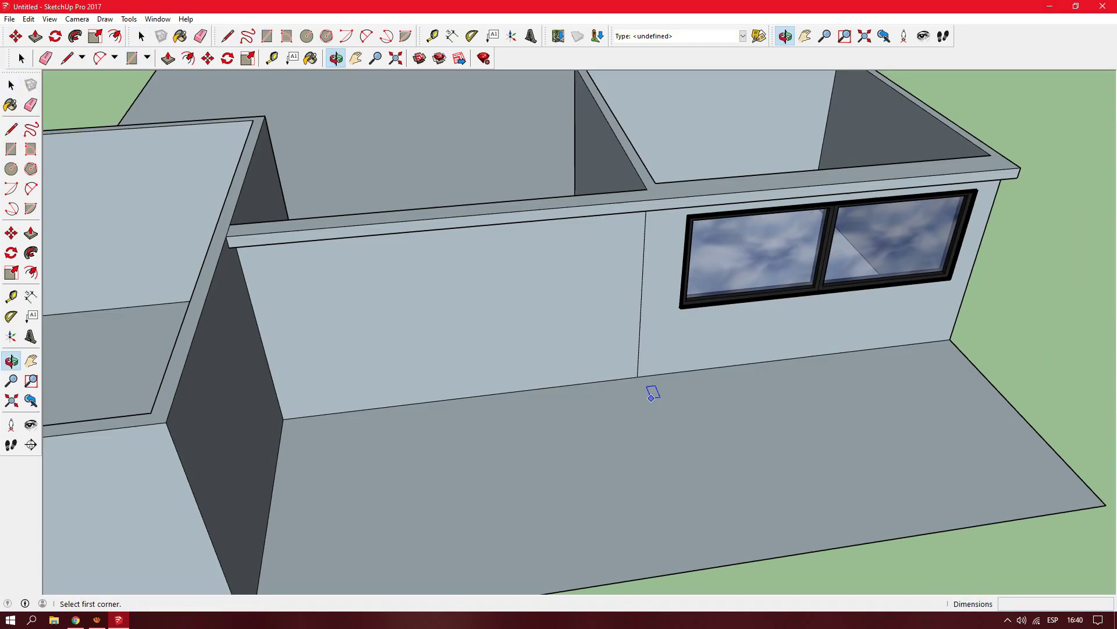
pyautogui.scroll(3, 390, 256)
pyautogui.click(356, 331)
pyautogui.scroll(2, 365, 336)
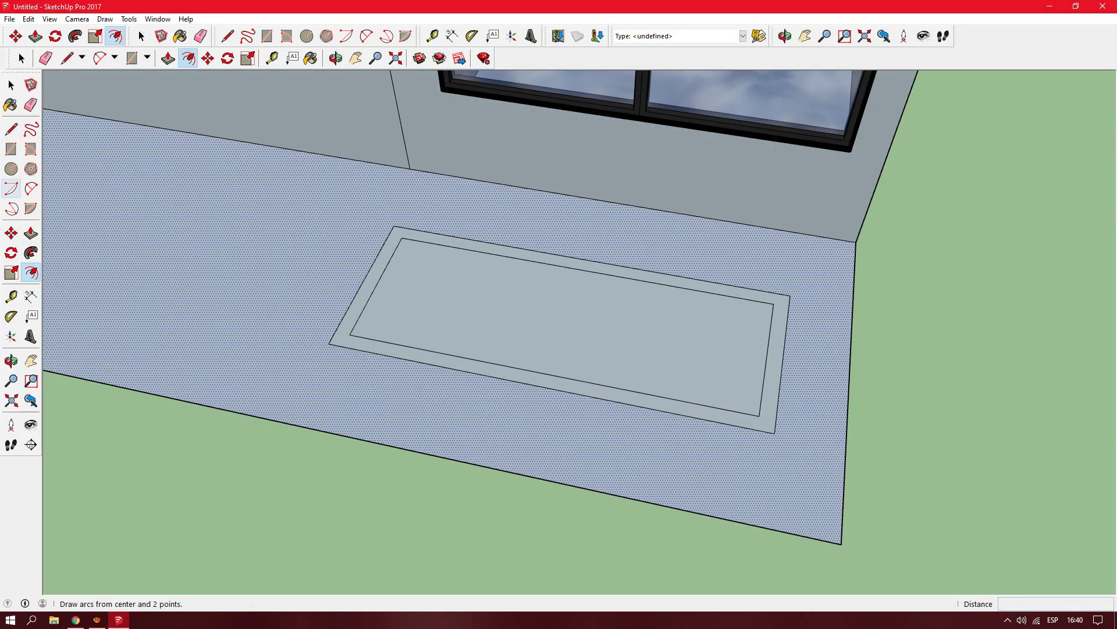
# - Raise the concrete-block border and fill the planter with grass
pyautogui.press('p')
pyautogui.press('b')
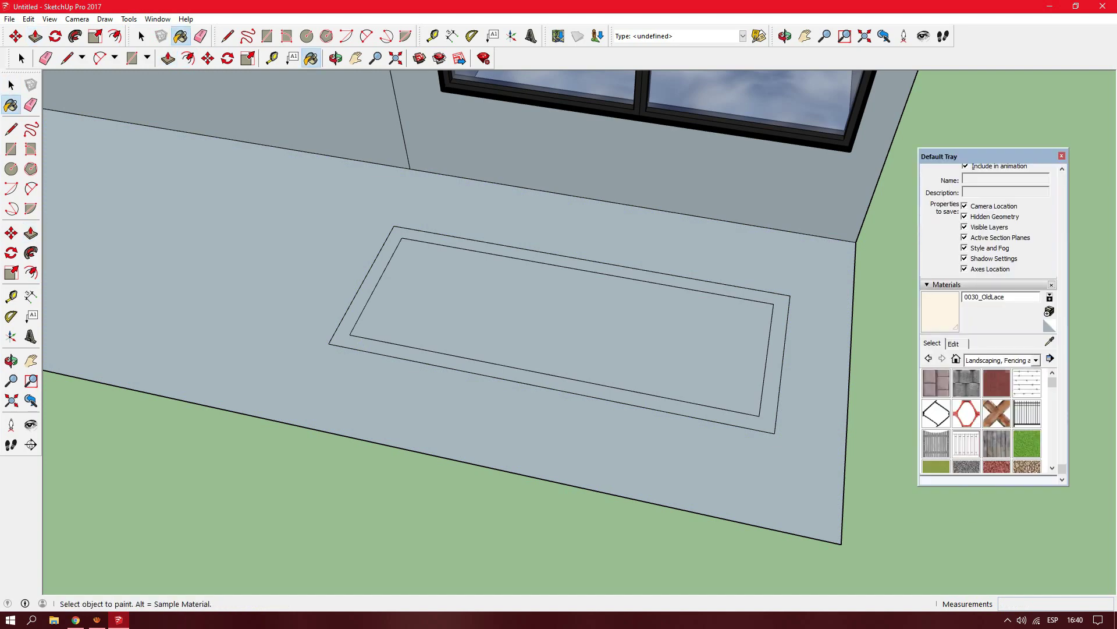
pyautogui.click(561, 326)
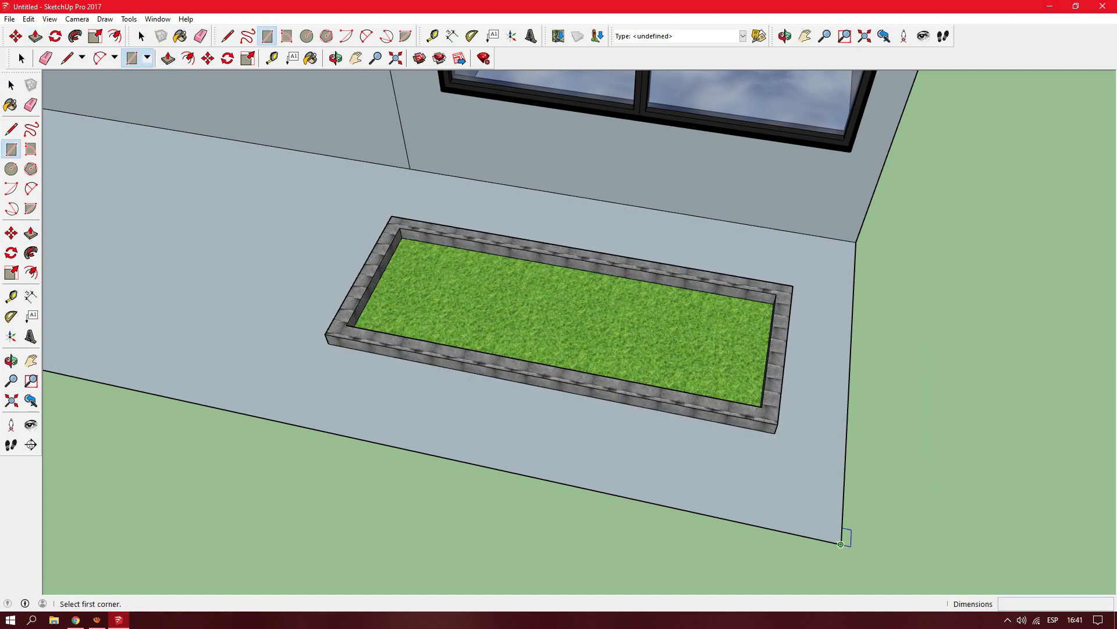
pyautogui.scroll(-5, 841, 543)
# - Draw a narrow slot rectangle beside the door on the entrance wall
pyautogui.scroll(5, 462, 180)
pyautogui.click(361, 372)
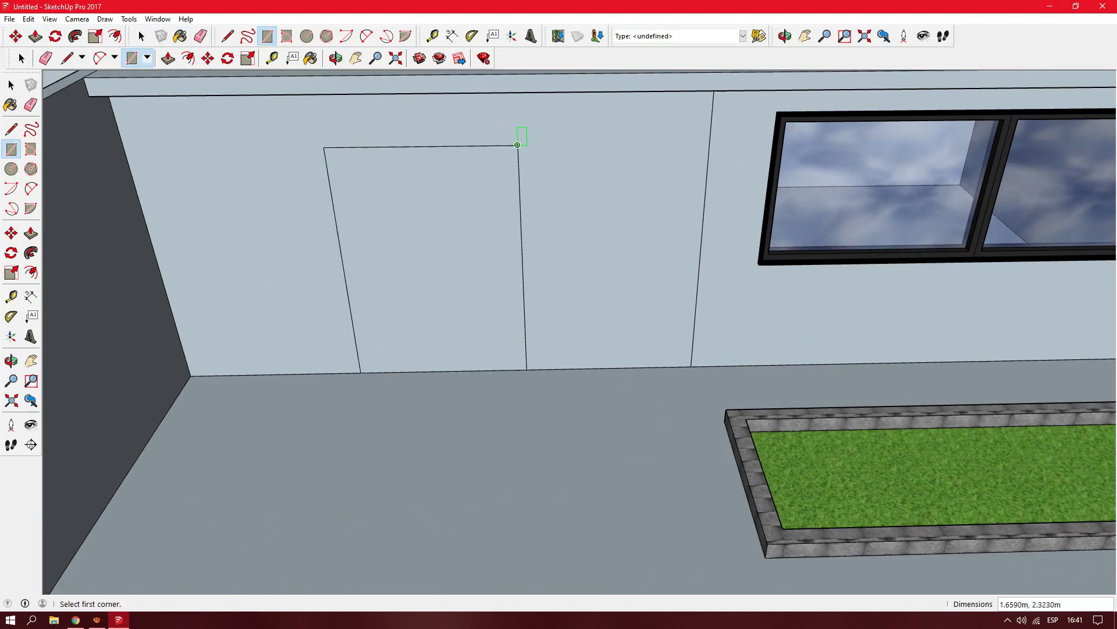
pyautogui.moveTo(517, 145); pyautogui.dragTo(317, 118, button='middle')
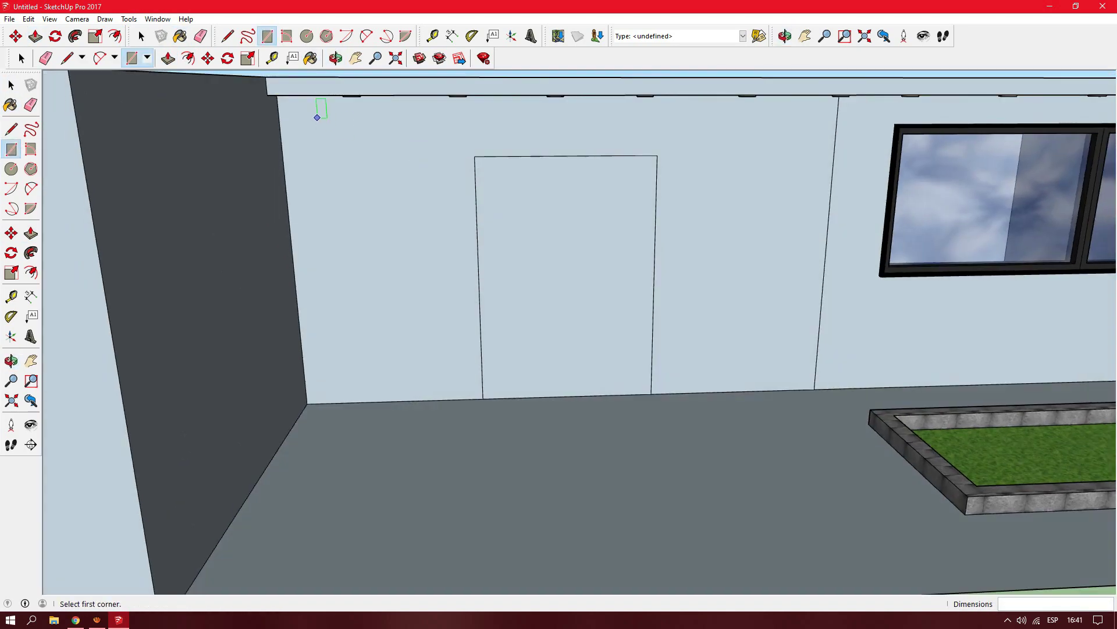
pyautogui.moveTo(549, 147); pyautogui.dragTo(349, 233, button='middle')
# - Paint the entrance wall Carpet Plush Charcoal from the Carpet, Fabrics, Leathers, Textiles and Wallpaper collection
pyautogui.click(10, 104)
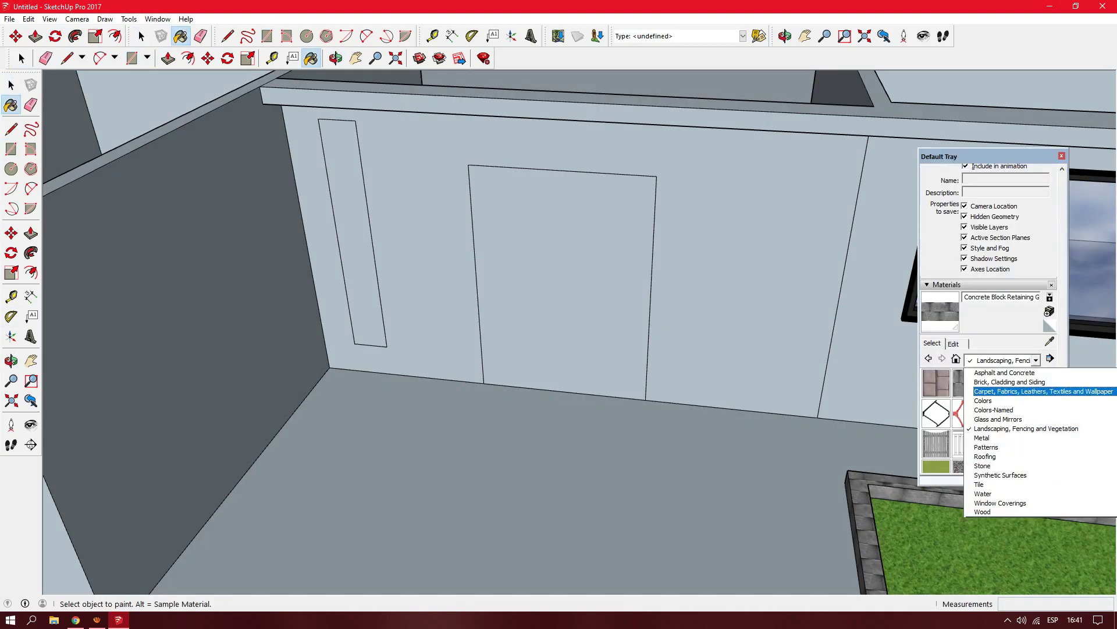
pyautogui.click(1044, 391)
pyautogui.click(1026, 413)
pyautogui.click(786, 262)
pyautogui.press('space')
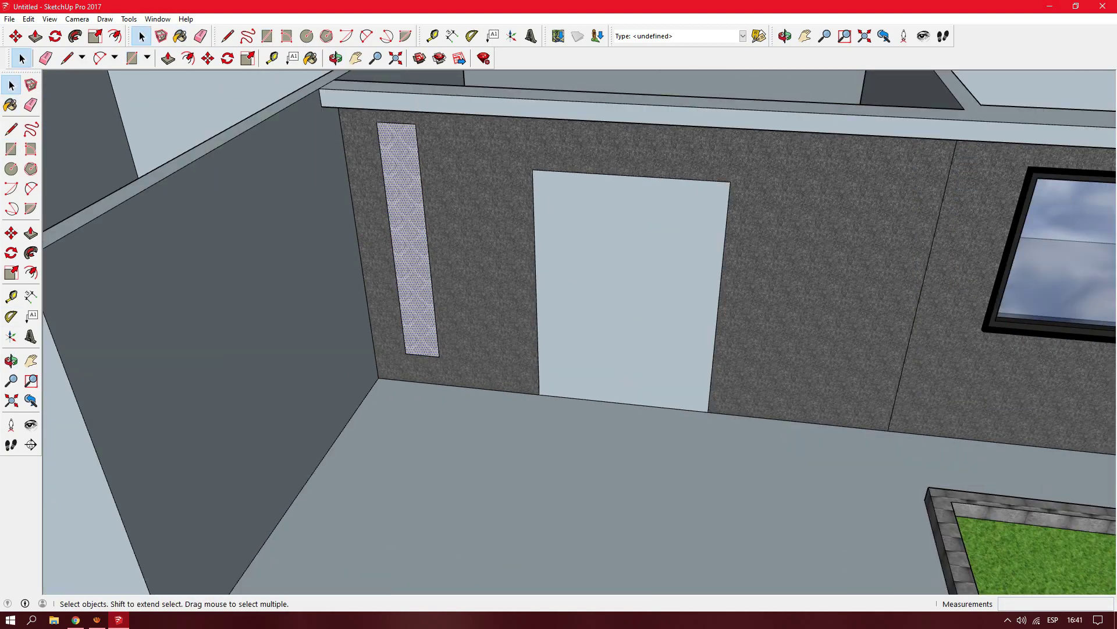
# - Recess the right narrow slot and push the door opening through the wall
pyautogui.click(832, 279)
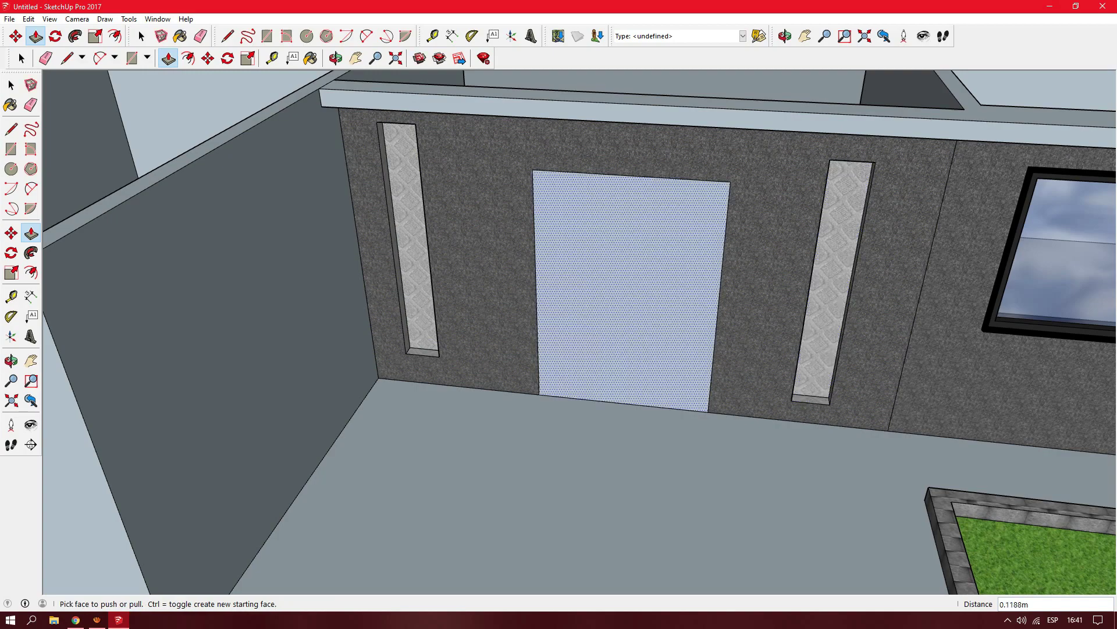
pyautogui.moveTo(628, 291); pyautogui.dragTo(635, 320, button='middle')
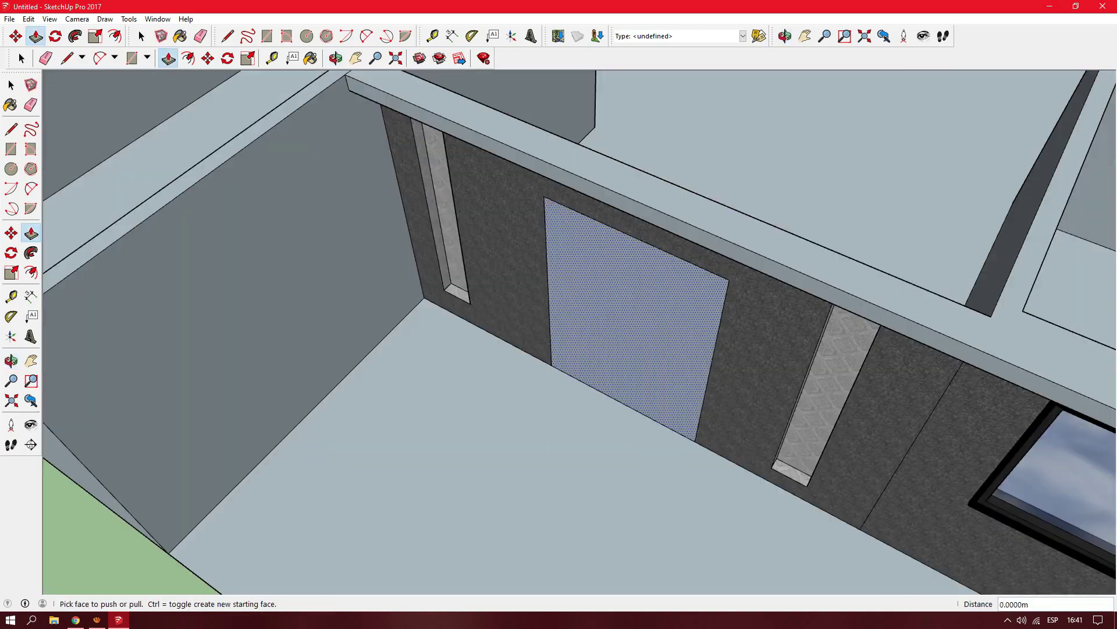
pyautogui.moveTo(559, 315)
pyautogui.mouseDown(button='middle')
pyautogui.moveTo(699, 326)
pyautogui.moveTo(757, 291)
pyautogui.mouseUp(button='middle')
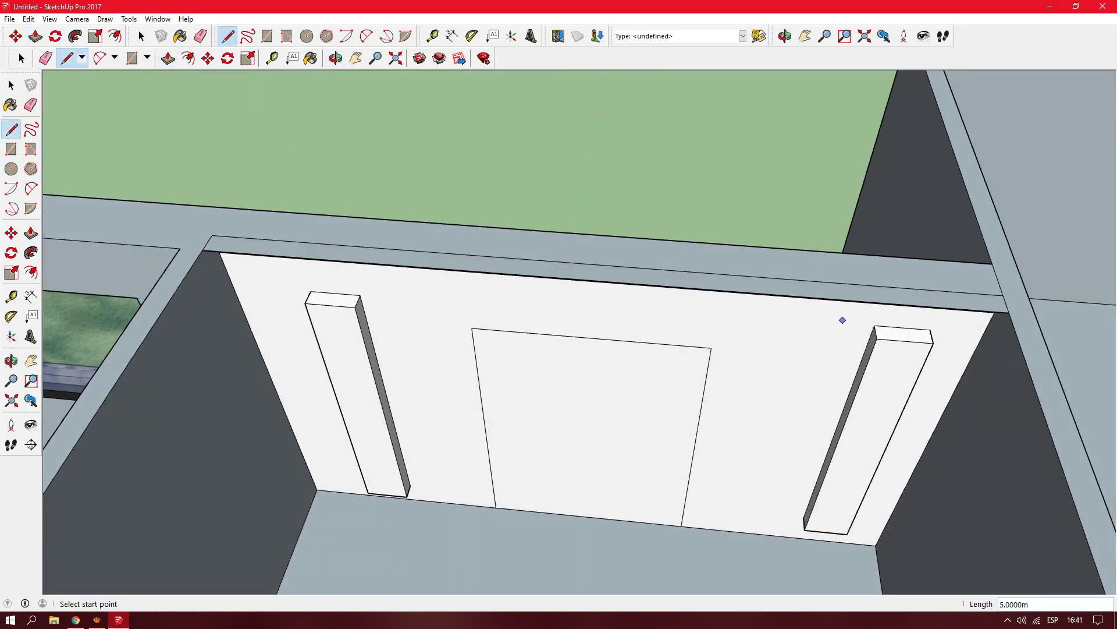
pyautogui.moveTo(843, 320)
pyautogui.mouseDown(button='middle')
pyautogui.moveTo(640, 326)
pyautogui.moveTo(611, 349)
pyautogui.mouseUp(button='middle')
pyautogui.press('p')
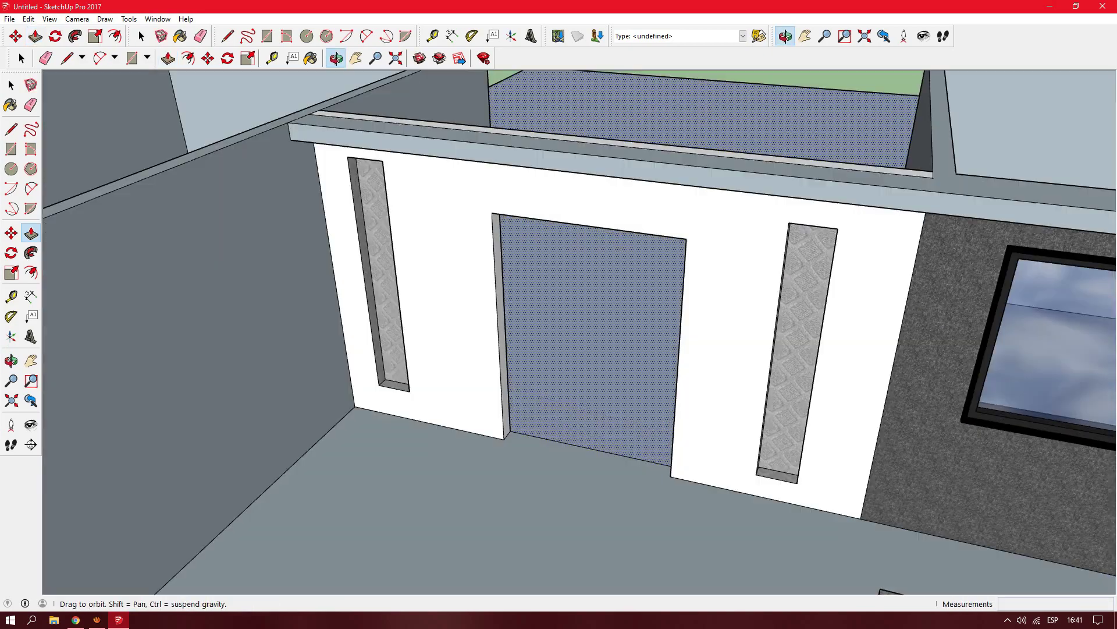
pyautogui.moveTo(559, 315); pyautogui.dragTo(640, 302, button='middle')
# - Paint the doorway's white inner face charcoal to match
pyautogui.press('b')
pyautogui.click(436, 324)
pyautogui.moveTo(558, 314)
pyautogui.mouseDown(button='middle')
pyautogui.moveTo(669, 326)
pyautogui.moveTo(559, 349)
pyautogui.moveTo(558, 407)
pyautogui.mouseUp(button='middle')
pyautogui.press('space')
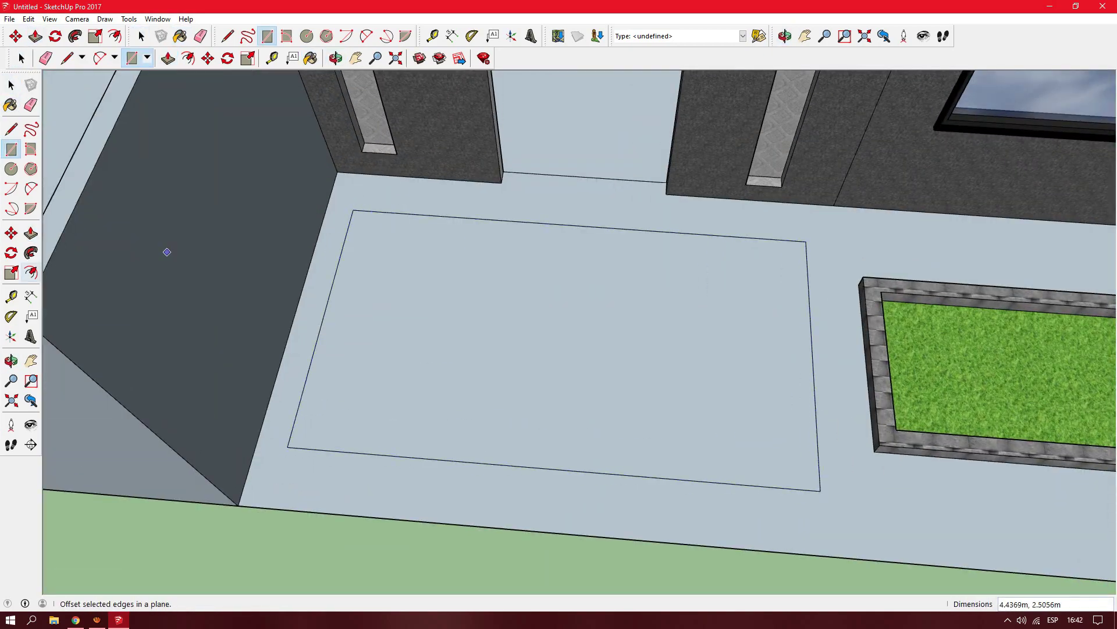
# - Inset the entrance rectangle, paint it Groundcover Wood Mix and raise the slab slightly
pyautogui.click(10, 105)
pyautogui.click(1036, 360)
pyautogui.click(996, 411)
pyautogui.click(1027, 454)
pyautogui.click(553, 326)
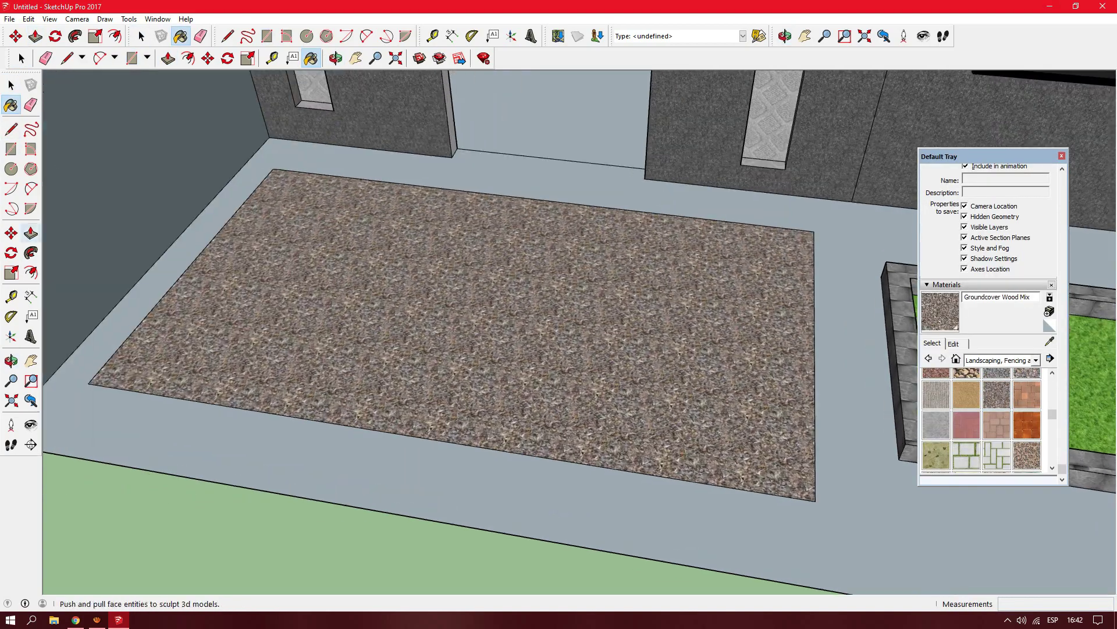
pyautogui.press('p')
pyautogui.press('l')
pyautogui.moveTo(757, 402); pyautogui.dragTo(803, 426, button='middle')
# - Floor the planter area in Pavers Square Brick and raise a Pavers Stone Walk entrance border
pyautogui.press('b')
pyautogui.click(1027, 425)
pyautogui.click(873, 524)
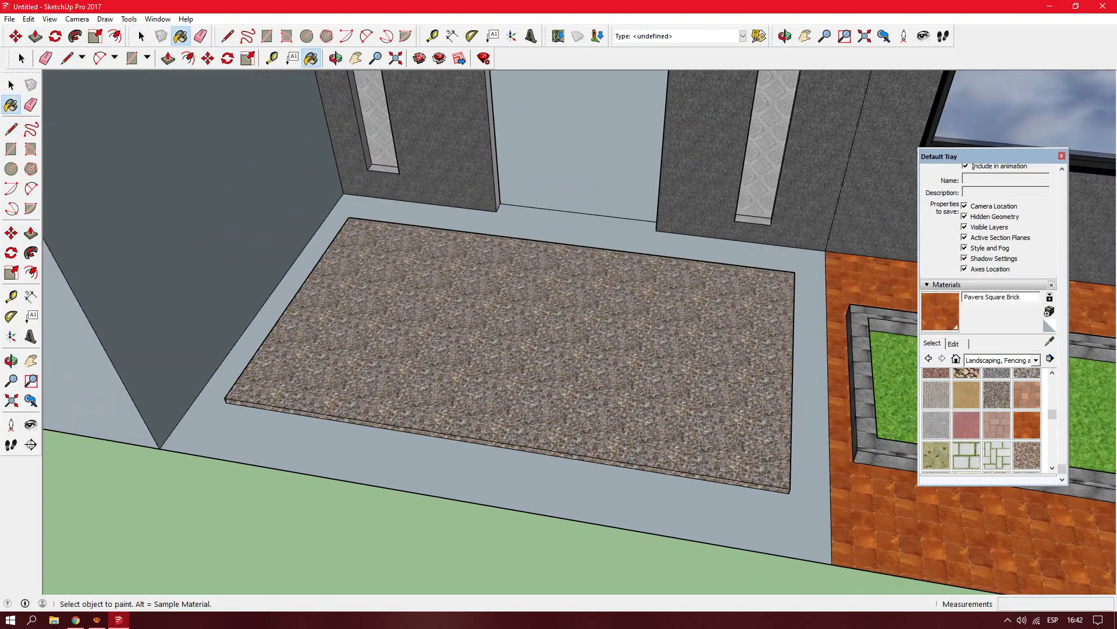
pyautogui.click(936, 454)
pyautogui.click(408, 465)
pyautogui.click(821, 526)
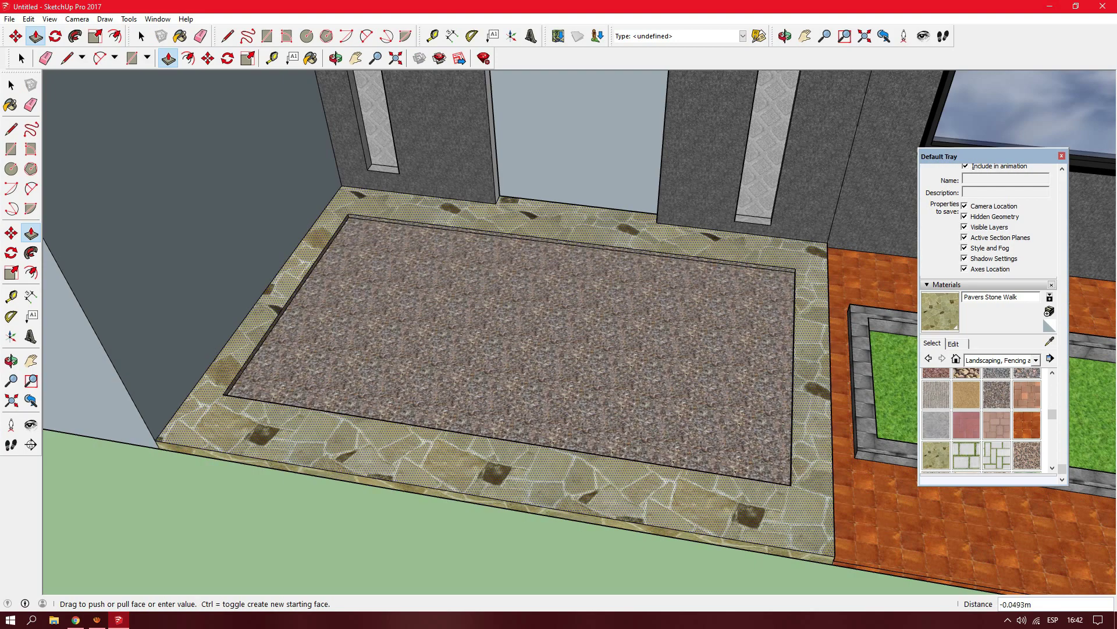
# - Orbit and zoom out to view the whole facade
pyautogui.moveTo(559, 349)
pyautogui.mouseDown(button='middle')
pyautogui.moveTo(582, 326)
pyautogui.moveTo(559, 291)
pyautogui.moveTo(559, 361)
pyautogui.moveTo(559, 338)
pyautogui.mouseUp(button='middle')
pyautogui.press('p')
pyautogui.scroll(3, 559, 326)
# - Draw a large rectangle on the left room's front wall and recess it 0.15 m
pyautogui.scroll(-5, 559, 332)
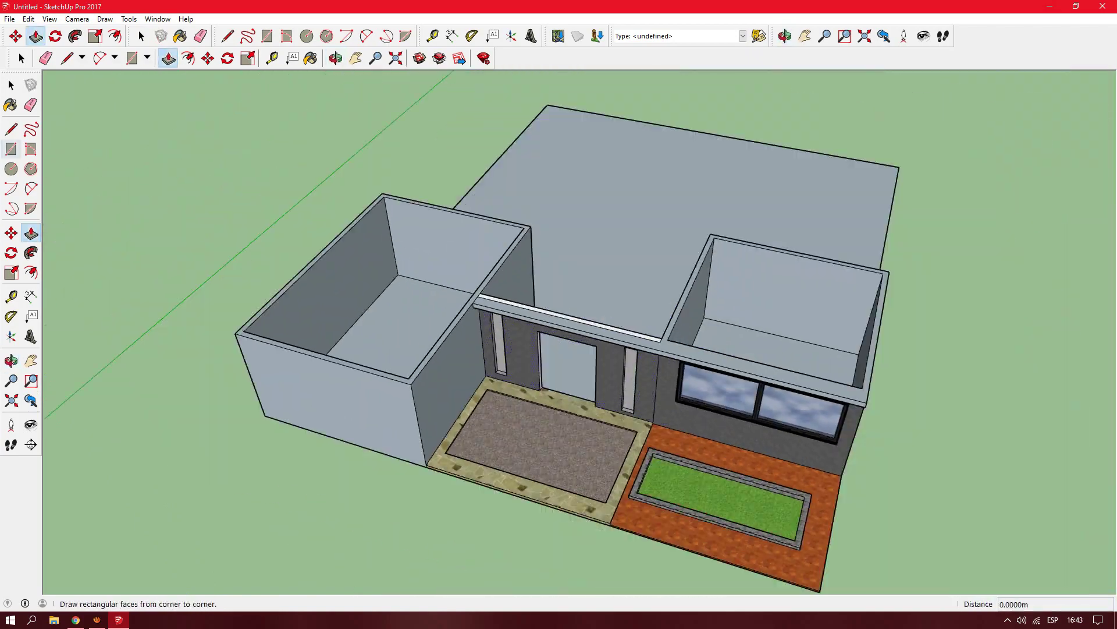
pyautogui.moveTo(413, 380); pyautogui.dragTo(349, 262, button='middle')
pyautogui.click(282, 229)
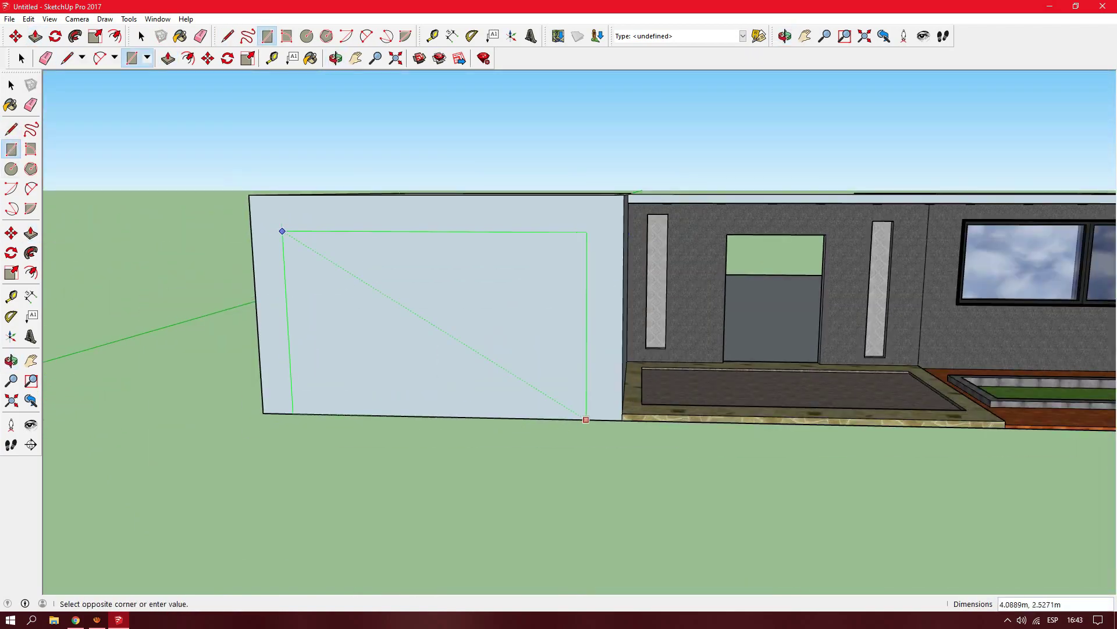
pyautogui.click(586, 419)
pyautogui.moveTo(587, 419); pyautogui.dragTo(408, 349, button='middle')
pyautogui.press('p')
pyautogui.moveTo(402, 349); pyautogui.dragTo(408, 343)
pyautogui.moveTo(407, 349)
pyautogui.mouseDown(button='middle')
pyautogui.moveTo(390, 192)
pyautogui.moveTo(723, 132)
pyautogui.moveTo(524, 262)
pyautogui.moveTo(408, 291)
pyautogui.mouseUp(button='middle')
pyautogui.scroll(3, 389, 186)
# - Start a rectangle on the wall edge, then cancel back to selecting
pyautogui.press('r')
pyautogui.click(389, 182)
pyautogui.press('space')
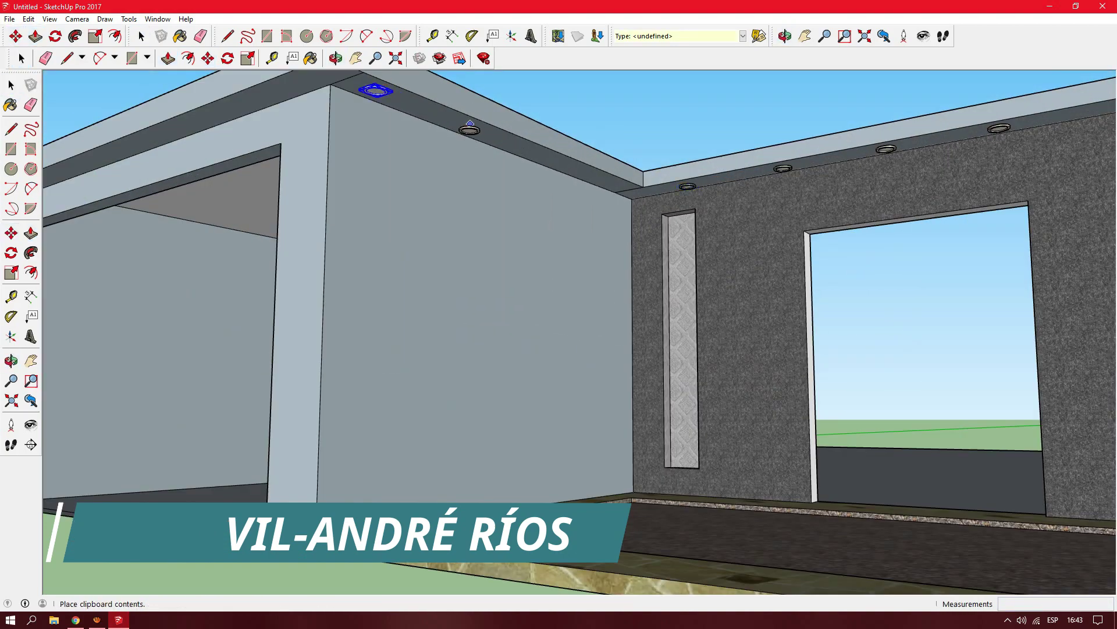
# - Paste several downlight copies along the garage eave underside, then stop placing
pyautogui.click(458, 123)
pyautogui.hotkey('ctrl', 'v')
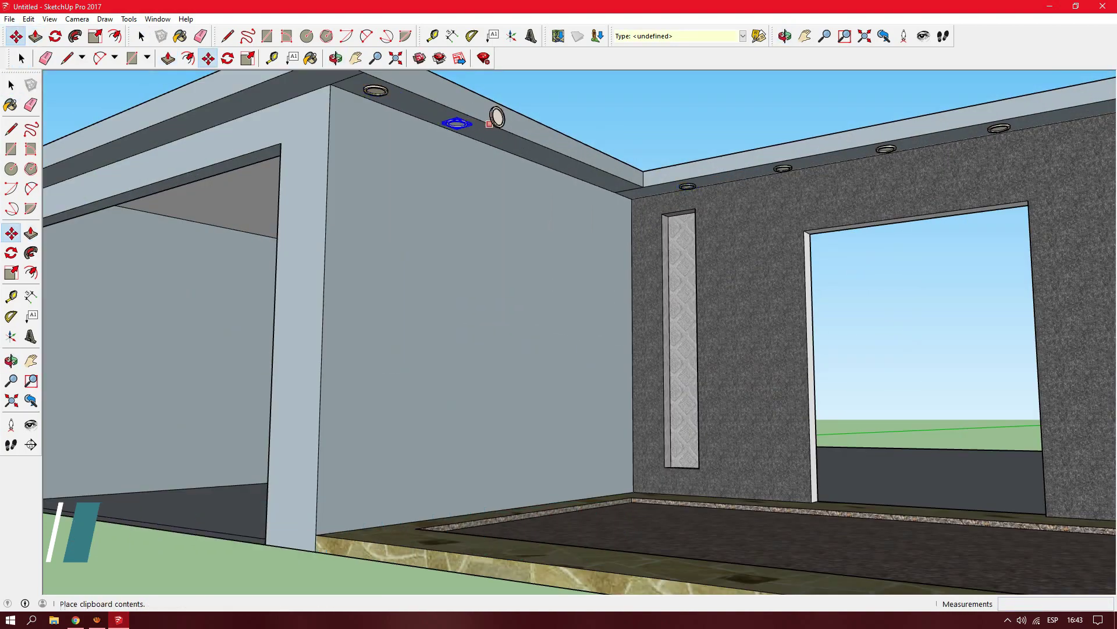
pyautogui.hotkey('ctrl', 'v')
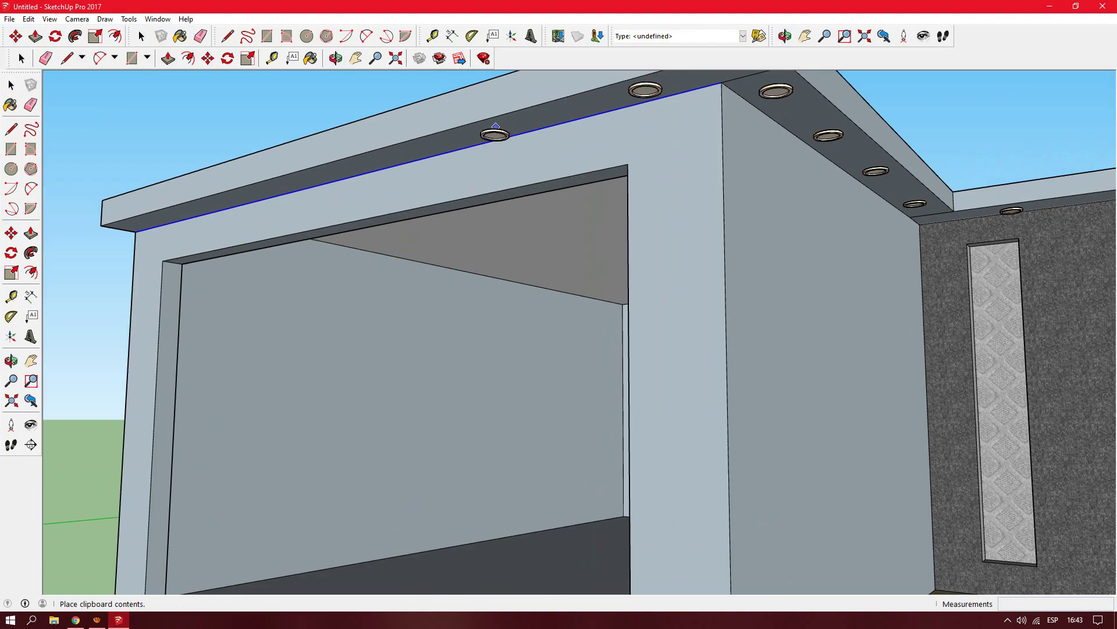
pyautogui.scroll(2, 345, 163)
pyautogui.press('Escape')
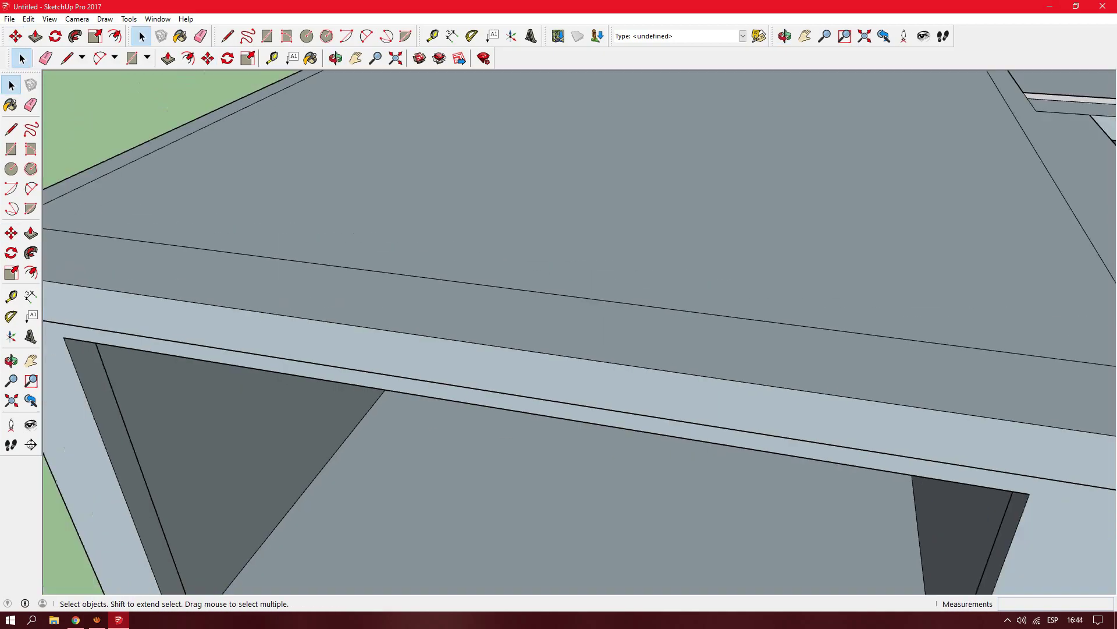
# - Orbit back out to see the whole house
pyautogui.scroll(-5, 407, 291)
pyautogui.moveTo(76, 238)
pyautogui.mouseDown(button='middle')
pyautogui.moveTo(407, 291)
pyautogui.moveTo(524, 349)
pyautogui.moveTo(524, 262)
pyautogui.mouseUp(button='middle')
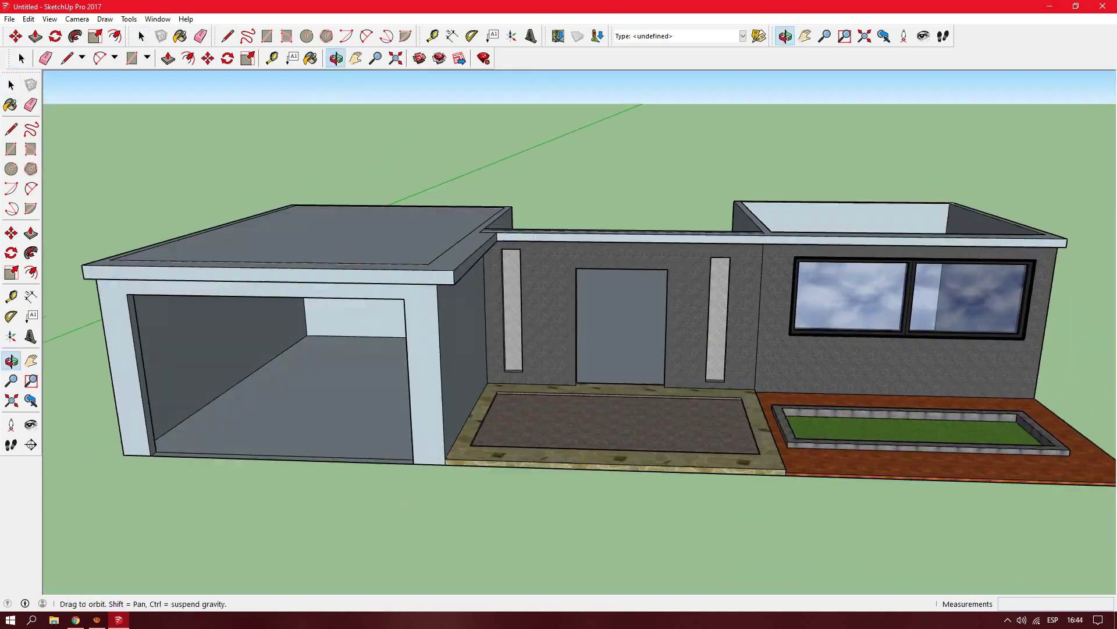
pyautogui.scroll(3, 219, 401)
# - Paint the garage walls with the grey Stone material
pyautogui.moveTo(220, 402); pyautogui.dragTo(262, 401, button='middle')
pyautogui.press('b')
pyautogui.click(1036, 360)
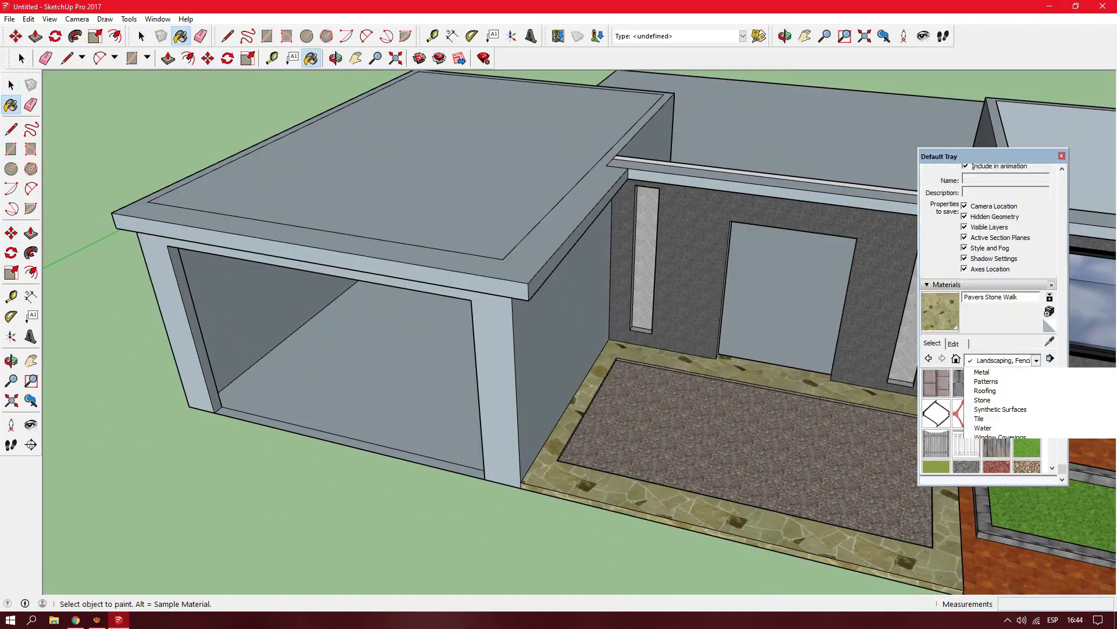
pyautogui.click(990, 407)
pyautogui.click(558, 349)
pyautogui.moveTo(558, 349); pyautogui.dragTo(559, 233, button='middle')
# - Draw a rectangle on the garage roof and raise it into a tall upper-storey box
pyautogui.press('l')
pyautogui.press('r')
pyautogui.scroll(-3, 559, 349)
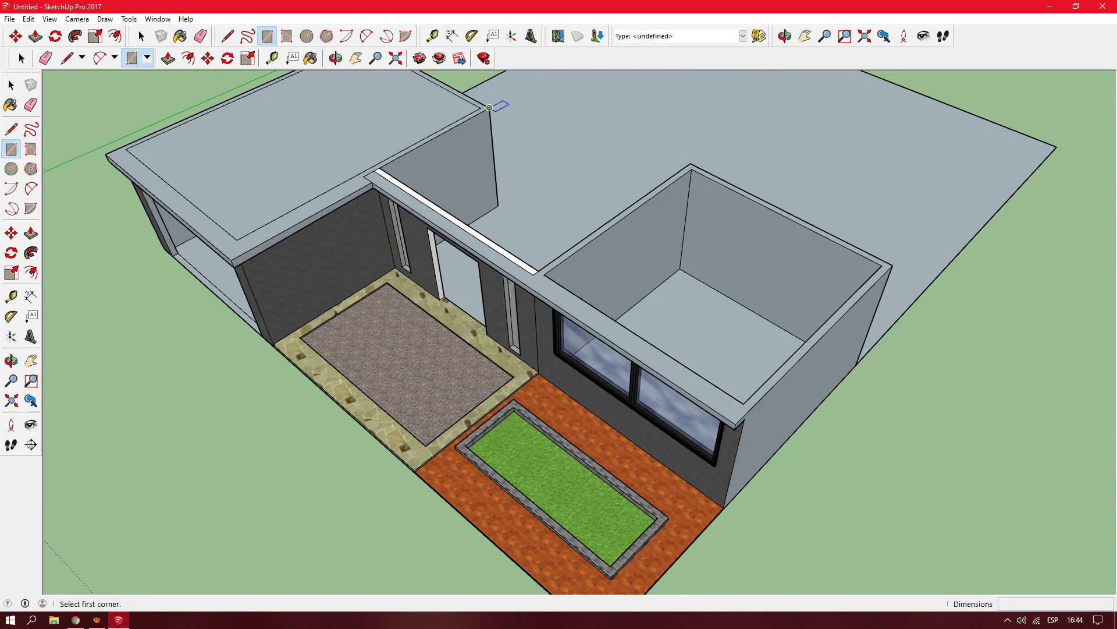
pyautogui.moveTo(279, 291); pyautogui.dragTo(278, 127, button='middle')
pyautogui.scroll(2, 363, 146)
pyautogui.click(390, 124)
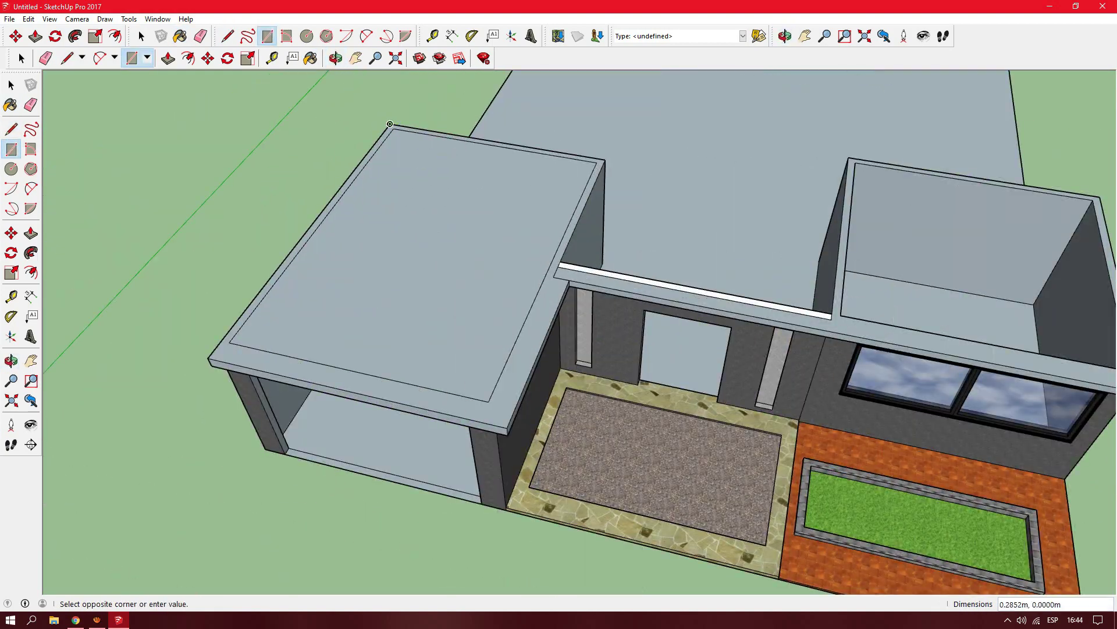
pyautogui.moveTo(547, 291); pyautogui.dragTo(541, 174)
pyautogui.moveTo(541, 175)
pyautogui.mouseDown(button='middle')
pyautogui.moveTo(693, 349)
pyautogui.moveTo(550, 489)
pyautogui.mouseUp(button='middle')
pyautogui.click(550, 489)
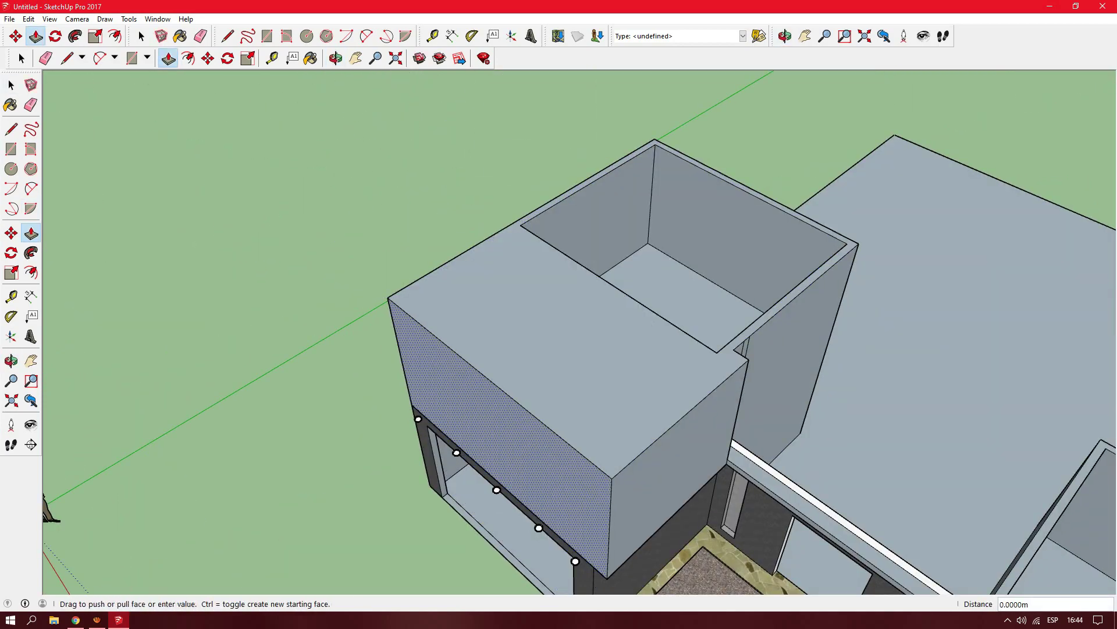
pyautogui.click(10, 85)
# - Draw a line across the upper box's side face to its corner
pyautogui.moveTo(559, 315); pyautogui.dragTo(559, 174, button='middle')
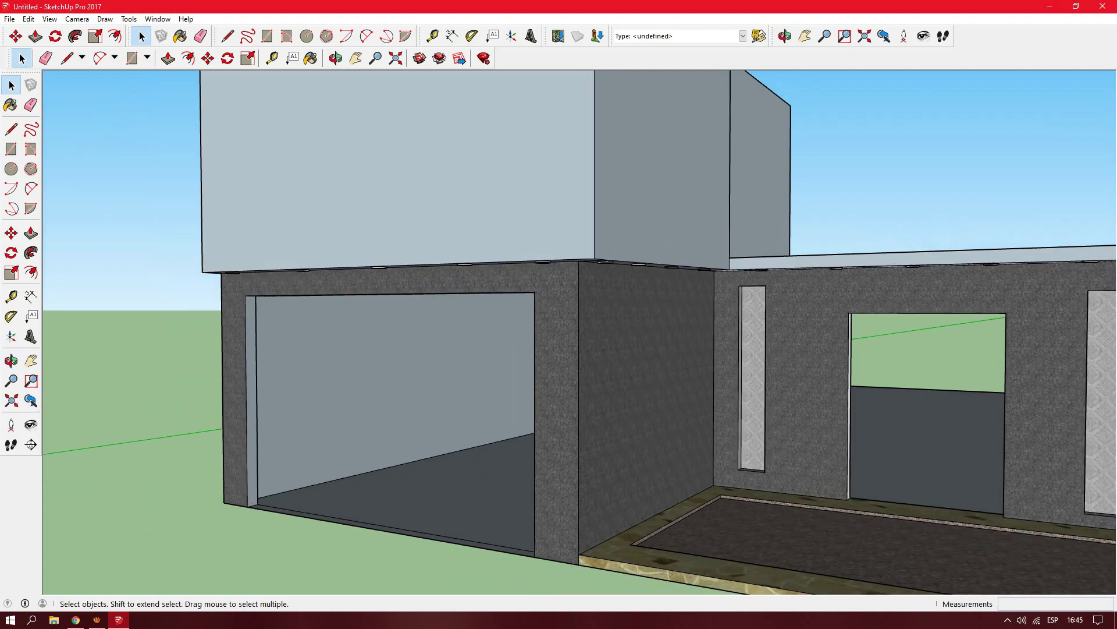
pyautogui.moveTo(559, 314); pyautogui.dragTo(640, 262, button='middle')
pyautogui.scroll(3, 719, 234)
pyautogui.press('l')
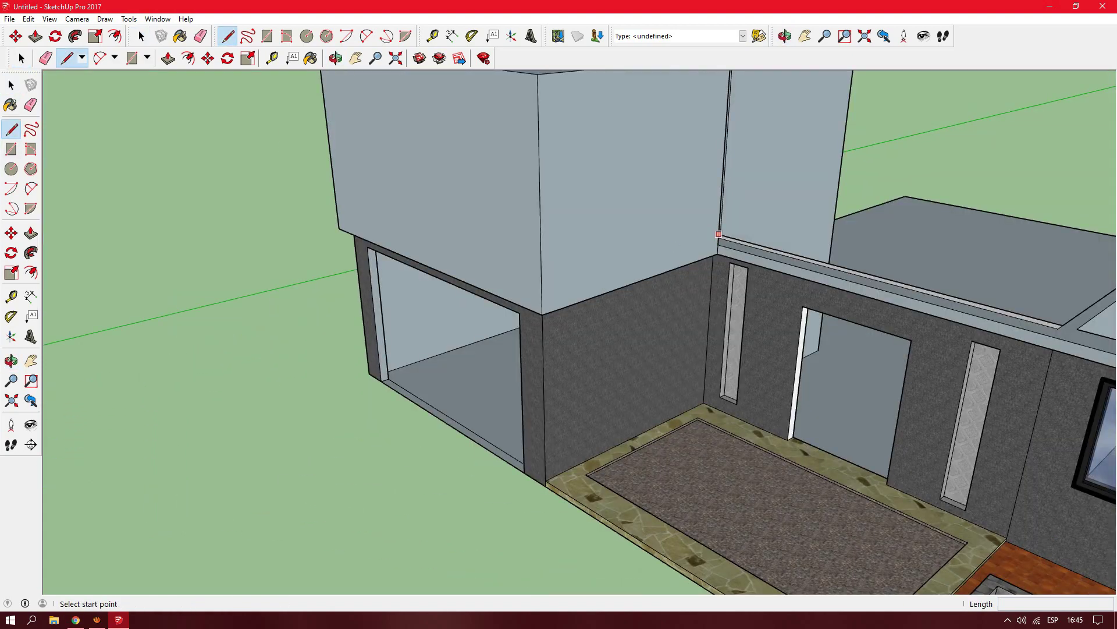
pyautogui.click(542, 301)
pyautogui.scroll(3, 716, 229)
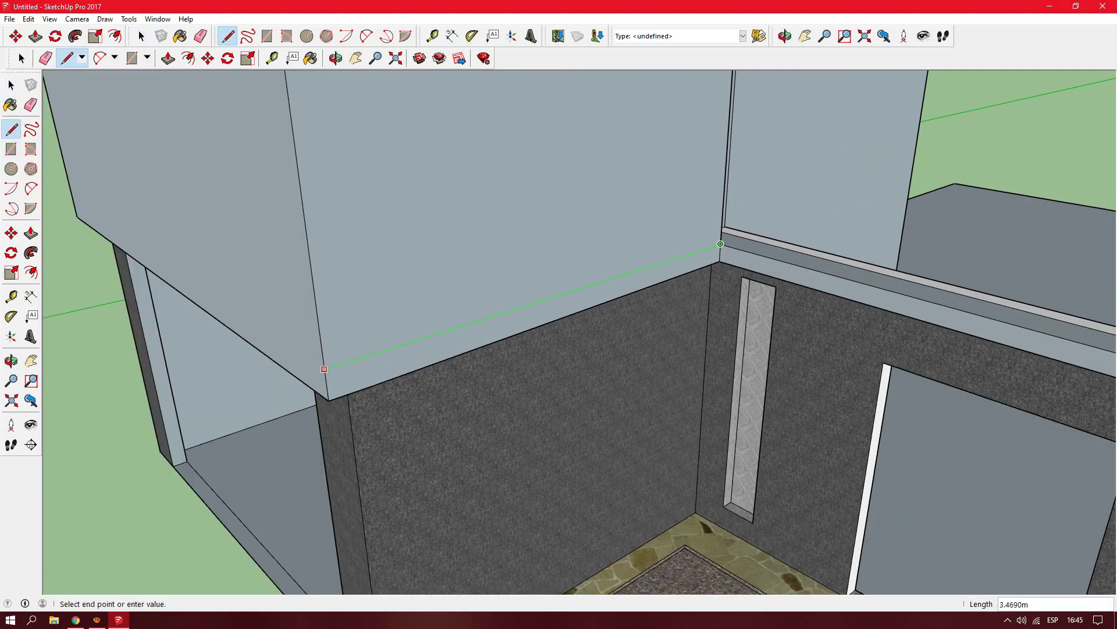
pyautogui.click(325, 369)
pyautogui.moveTo(324, 369); pyautogui.dragTo(585, 493, button='middle')
# - Orbit above the house and under the eaves to inspect the upper box and courtyard
pyautogui.press('p')
pyautogui.scroll(-3, 559, 315)
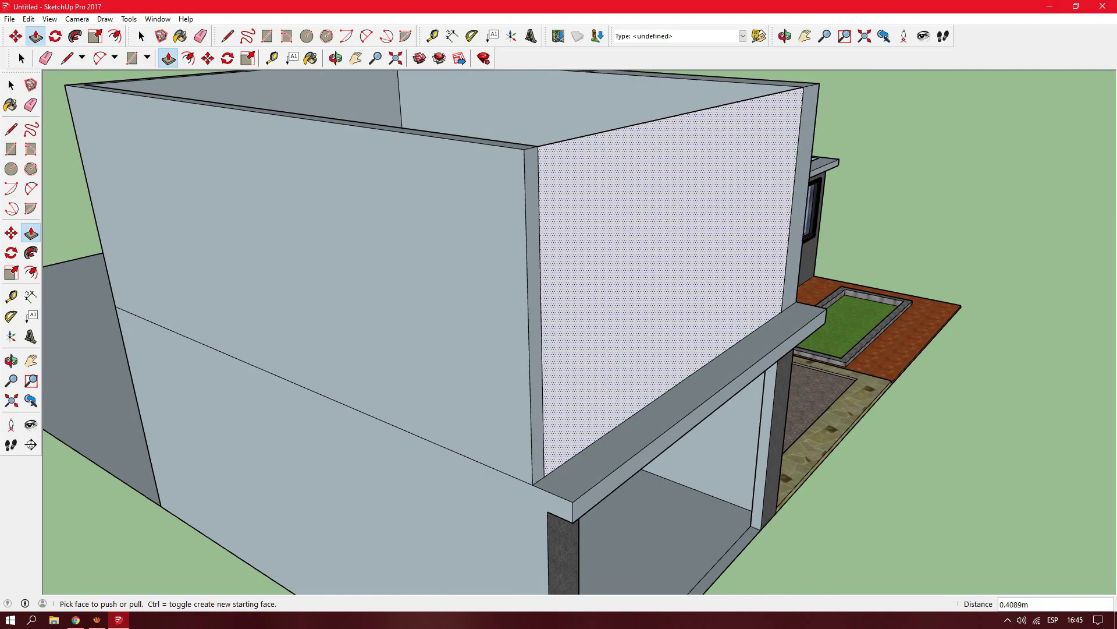
pyautogui.moveTo(559, 349); pyautogui.dragTo(558, 245, button='middle')
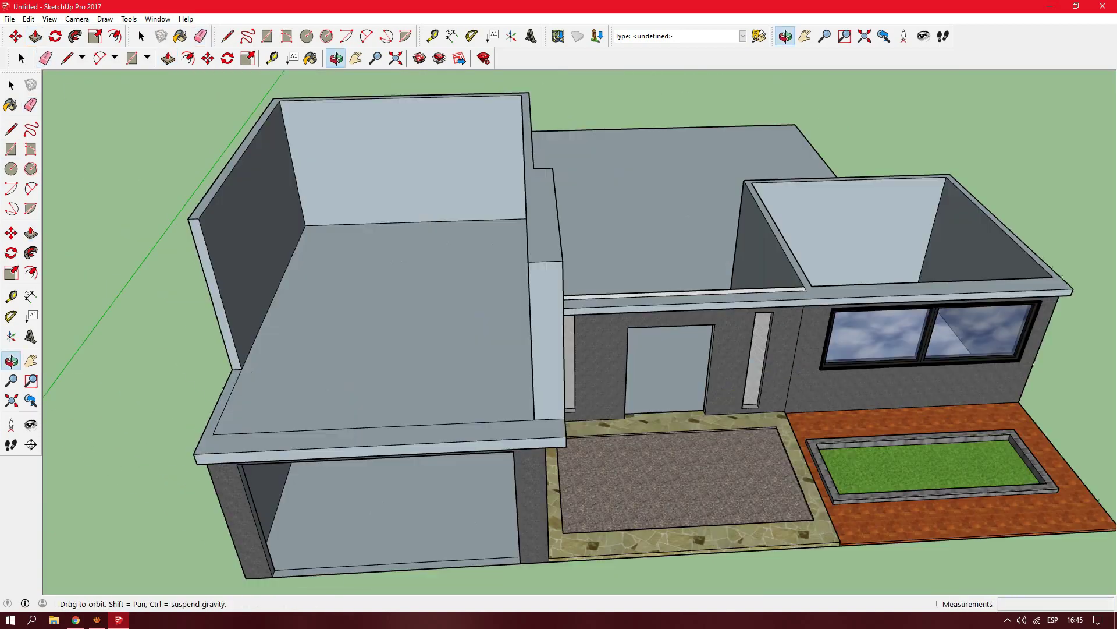
pyautogui.scroll(5, 559, 350)
pyautogui.scroll(-3, 500, 191)
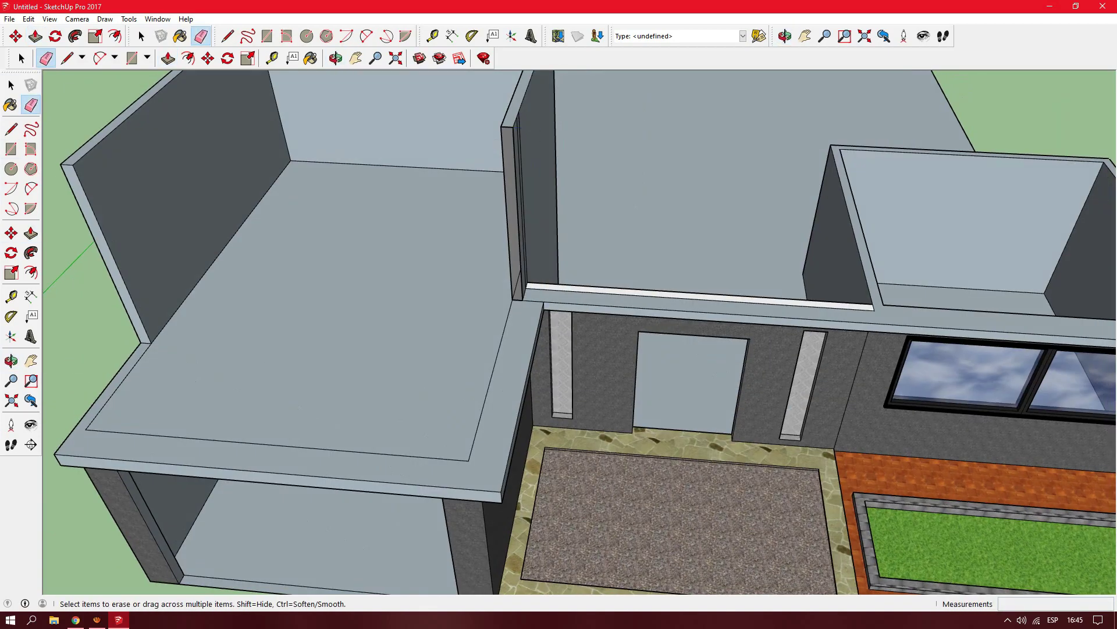
pyautogui.scroll(2, 499, 191)
pyautogui.scroll(-2, 500, 191)
pyautogui.press('r')
pyautogui.moveTo(500, 191); pyautogui.dragTo(369, 301, button='middle')
pyautogui.scroll(3, 307, 442)
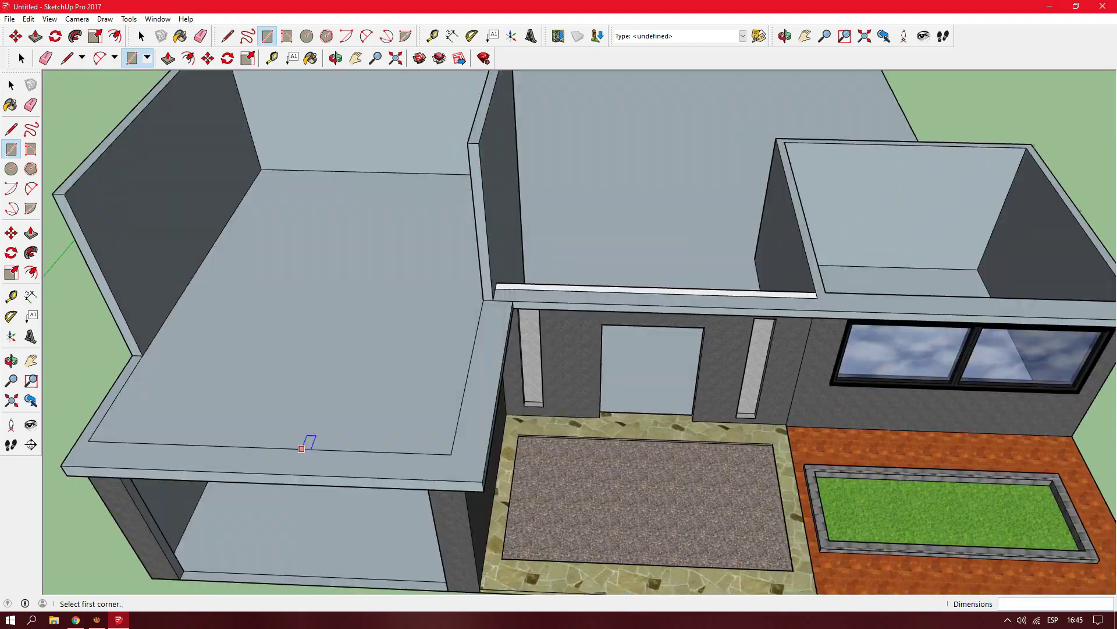
pyautogui.moveTo(307, 442); pyautogui.dragTo(306, 291, button='middle')
pyautogui.moveTo(559, 407); pyautogui.dragTo(559, 261, button='middle')
pyautogui.scroll(-3, 559, 315)
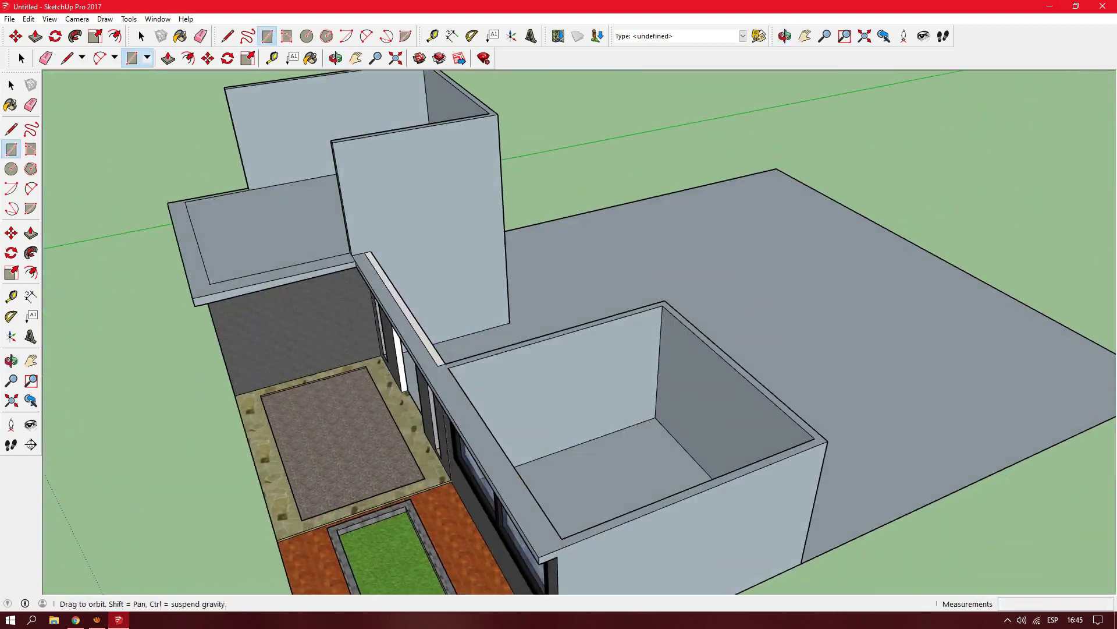
pyautogui.moveTo(559, 314); pyautogui.dragTo(535, 326, button='middle')
# - Extend the upper-storey wall face above the windowed wing
pyautogui.press('p')
pyautogui.moveTo(498, 416); pyautogui.dragTo(407, 349, button='middle')
pyautogui.press('l')
pyautogui.scroll(3, 349, 291)
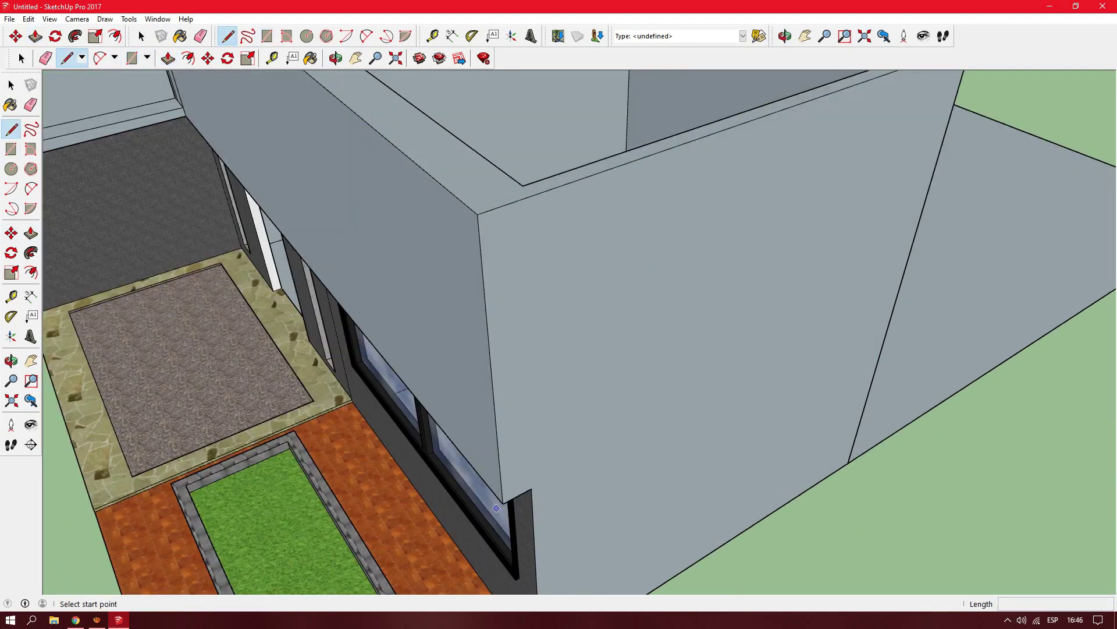
pyautogui.scroll(2, 310, 248)
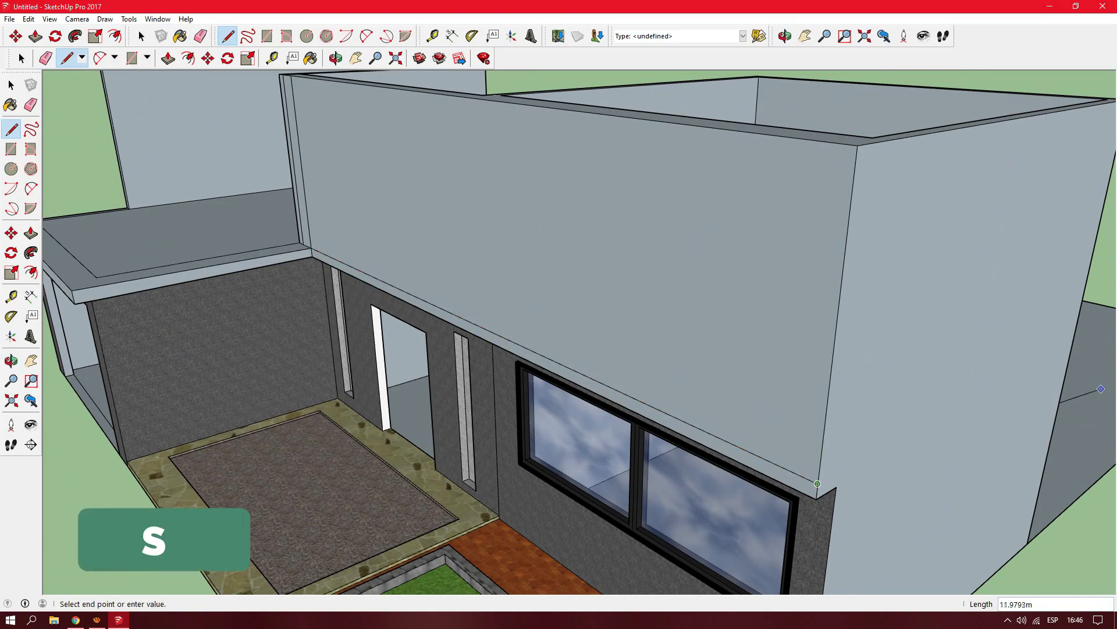
pyautogui.moveTo(559, 349); pyautogui.dragTo(558, 233, button='middle')
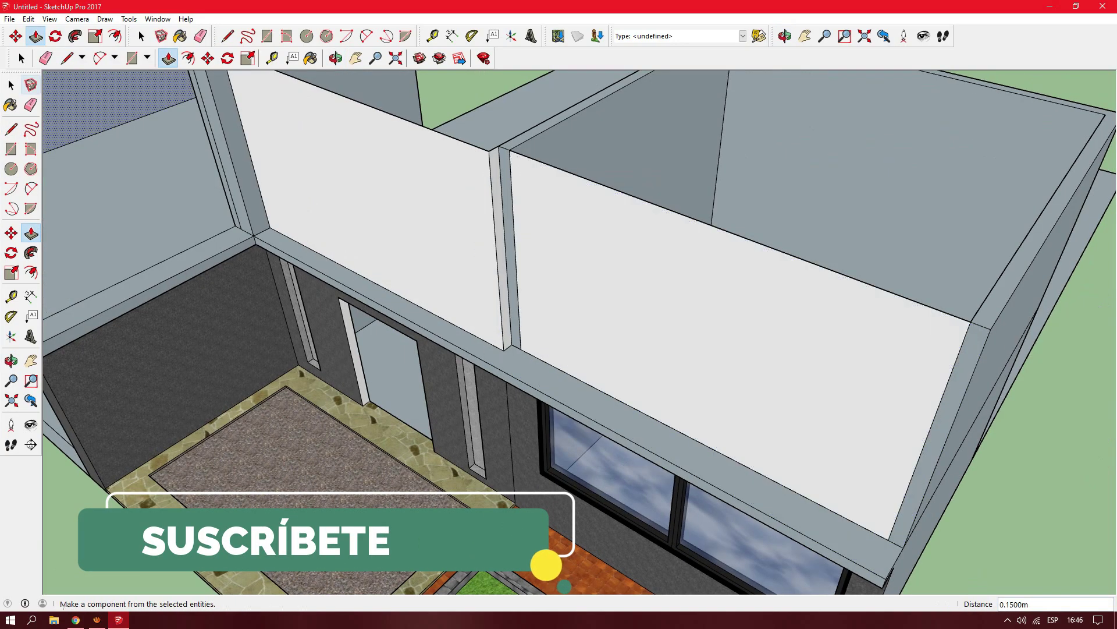
pyautogui.press('e')
pyautogui.scroll(3, 559, 314)
pyautogui.scroll(-5, 545, 566)
pyautogui.moveTo(544, 565); pyautogui.dragTo(554, 559, button='middle')
pyautogui.scroll(3, 407, 291)
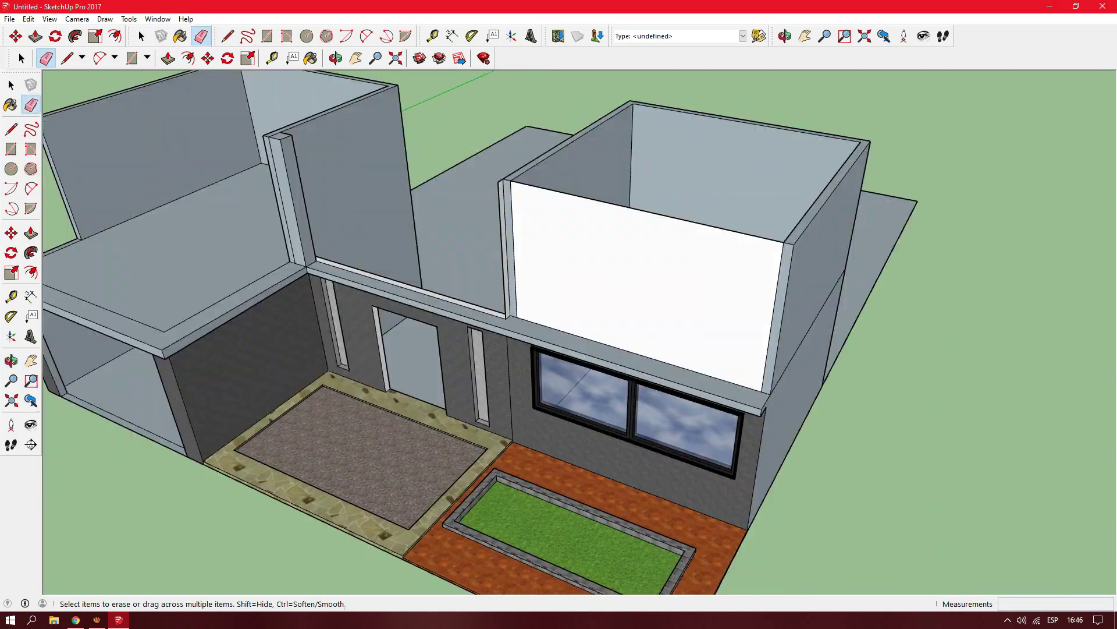
pyautogui.scroll(3, 297, 235)
pyautogui.press('r')
pyautogui.moveTo(297, 235); pyautogui.dragTo(664, 216, button='middle')
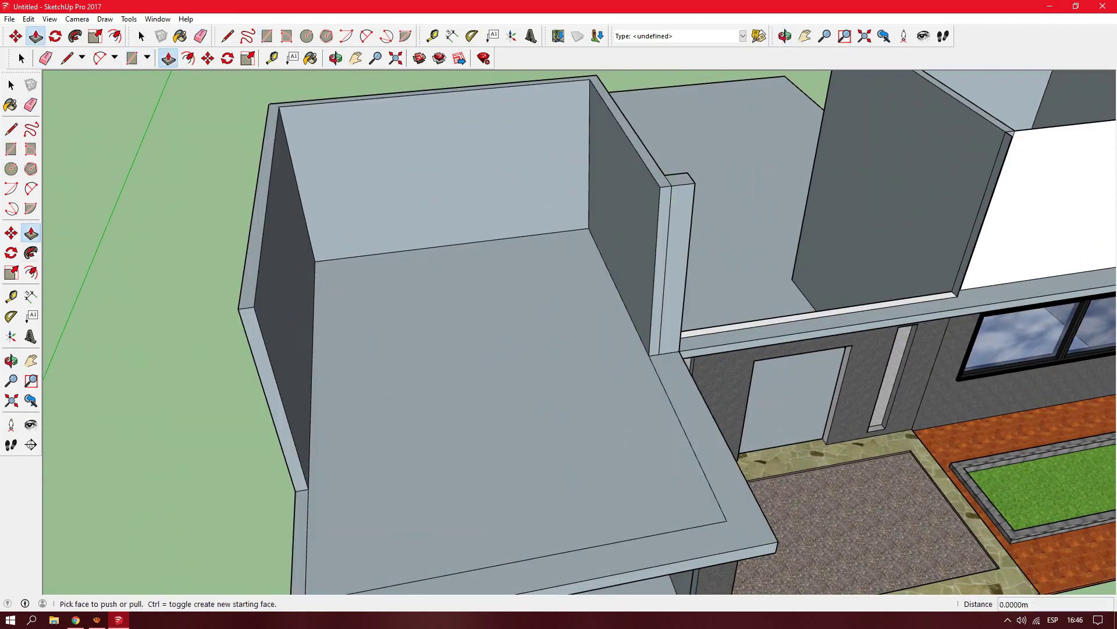
pyautogui.click(661, 262)
pyautogui.scroll(-3, 559, 314)
pyautogui.scroll(2, 558, 314)
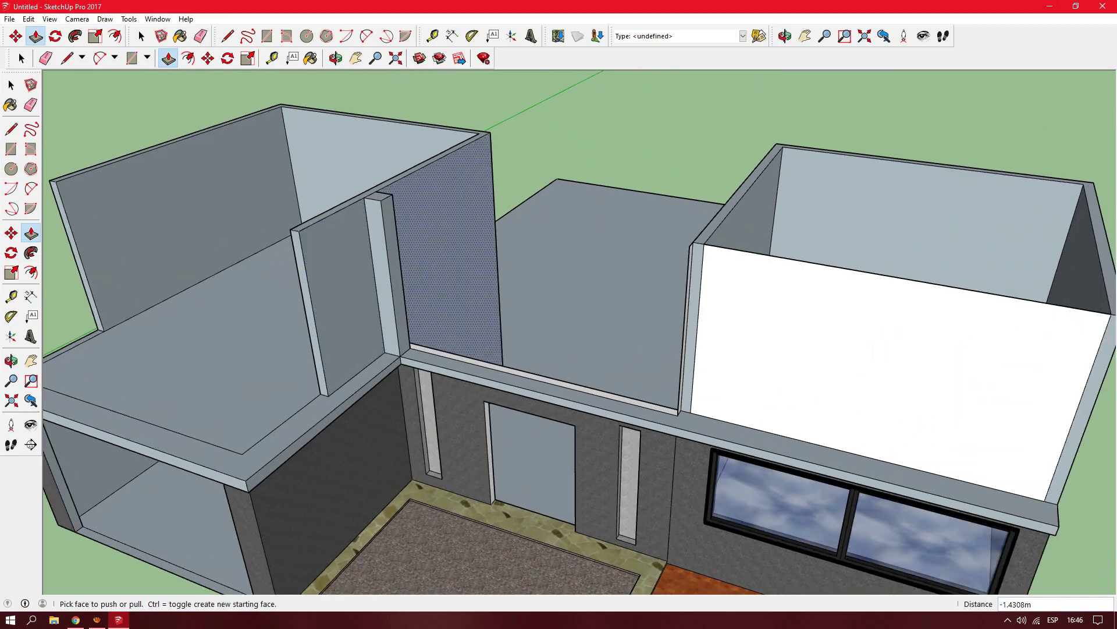
# - Erase the extra pillar between the upper walls
pyautogui.press('r')
pyautogui.scroll(3, 559, 331)
pyautogui.moveTo(559, 331); pyautogui.dragTo(558, 262, button='middle')
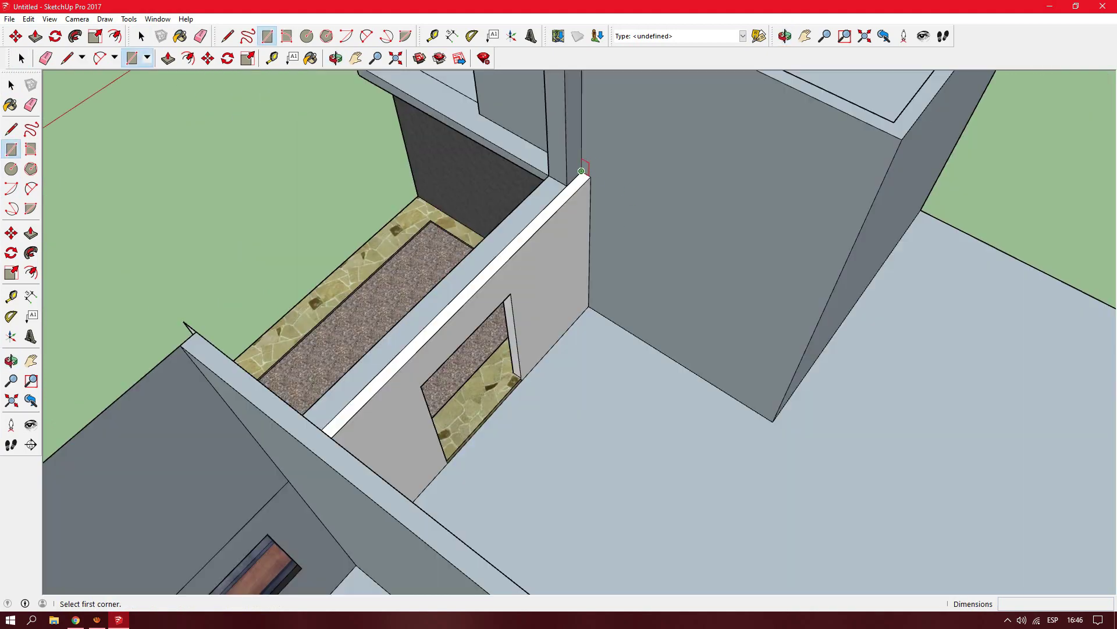
pyautogui.scroll(2, 558, 332)
pyautogui.moveTo(245, 352); pyautogui.dragTo(72, 211, button='middle')
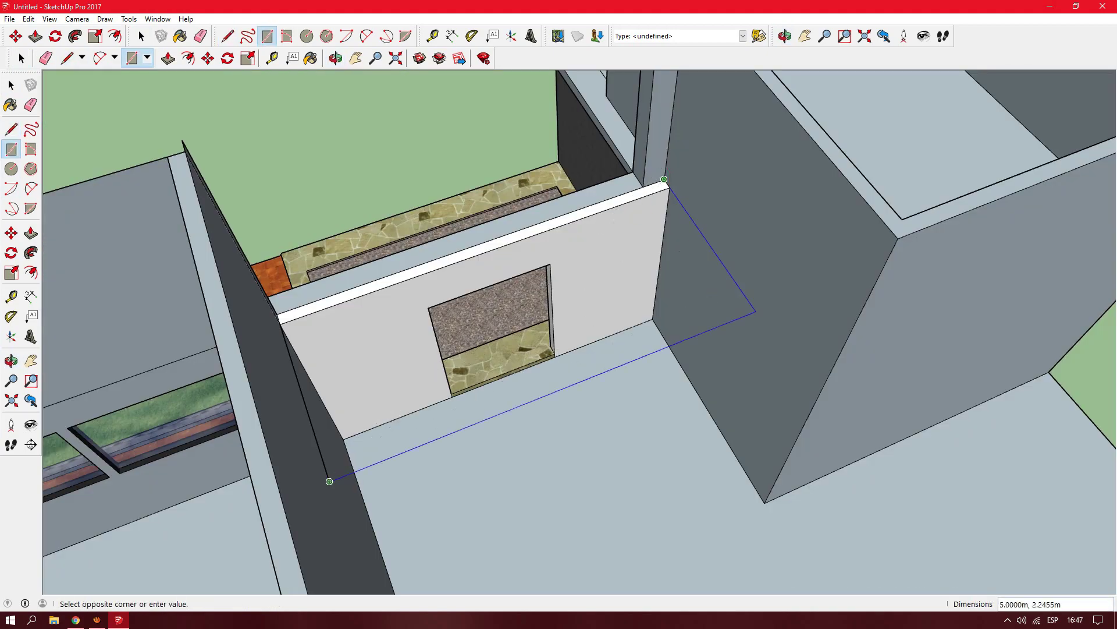
pyautogui.scroll(-5, 330, 480)
pyautogui.scroll(-2, 330, 481)
pyautogui.moveTo(329, 481); pyautogui.dragTo(329, 407, button='middle')
pyautogui.press('e')
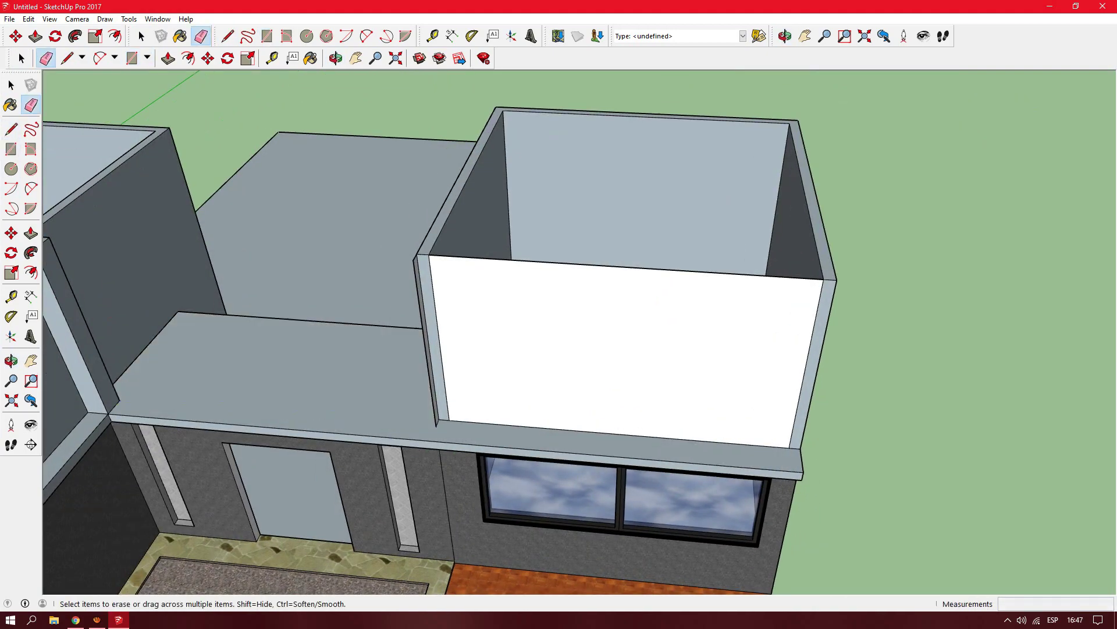
pyautogui.scroll(-1, 559, 332)
pyautogui.moveTo(559, 332)
pyautogui.mouseDown(button='middle')
pyautogui.moveTo(442, 302)
pyautogui.moveTo(407, 326)
pyautogui.mouseUp(button='middle')
pyautogui.press('space')
pyautogui.scroll(3, 407, 326)
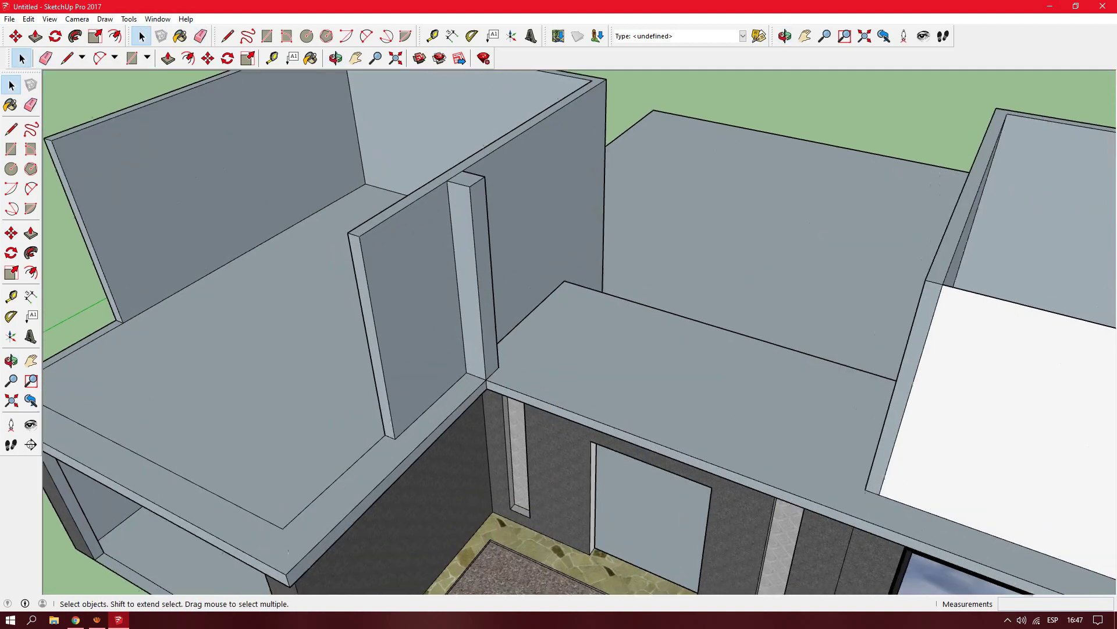
pyautogui.scroll(-3, 465, 305)
pyautogui.click(482, 344)
# - Erase the white front wall above the window
pyautogui.scroll(3, 481, 344)
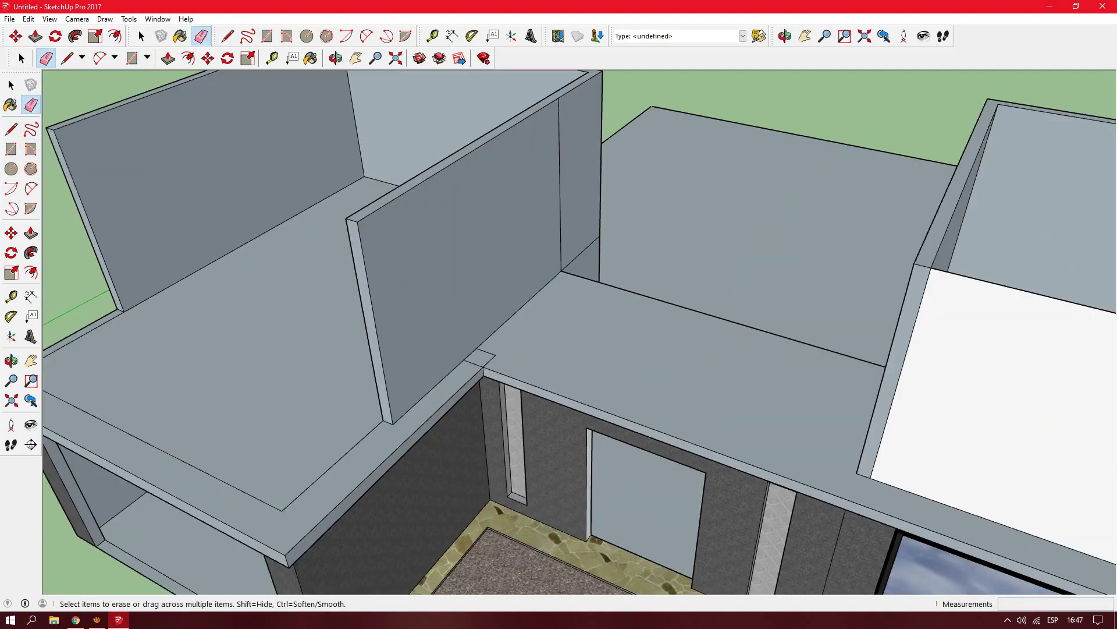
pyautogui.scroll(-3, 558, 332)
pyautogui.scroll(3, 559, 332)
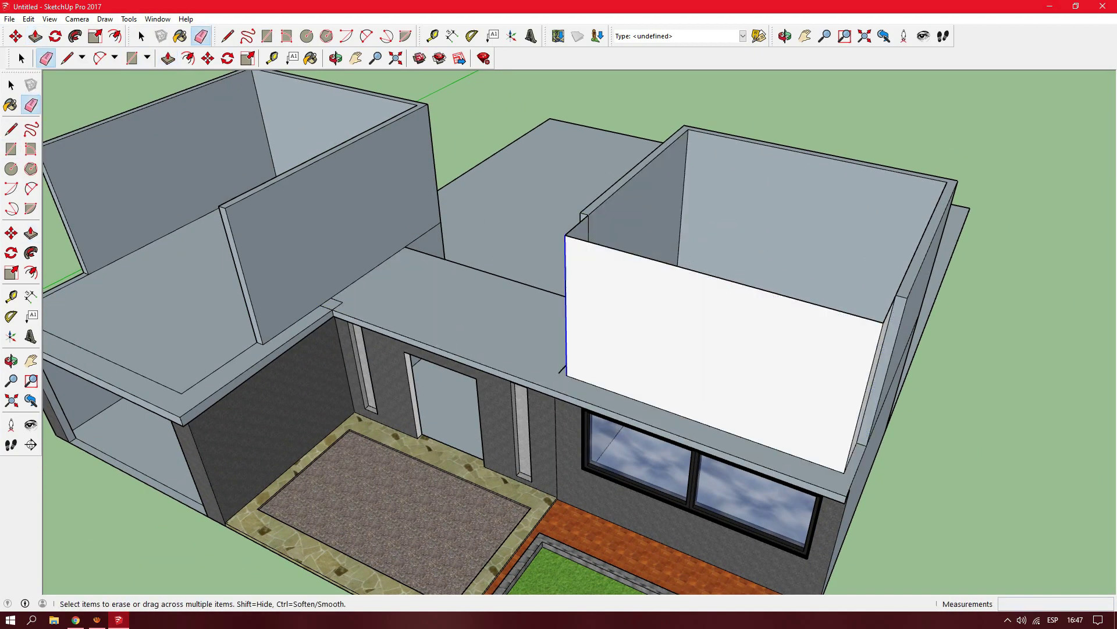
pyautogui.click(562, 370)
pyautogui.press('l')
pyautogui.scroll(2, 640, 309)
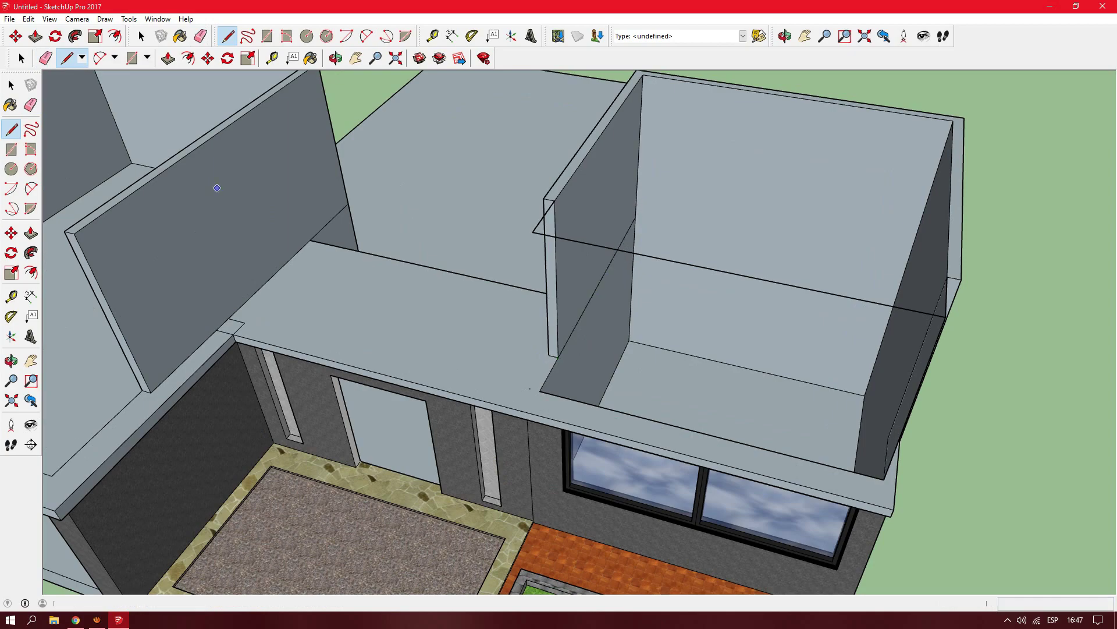
# - Draw edges across the top of the middle upper room between its side walls
pyautogui.moveTo(884, 479); pyautogui.dragTo(756, 407, button='middle')
pyautogui.press('e')
pyautogui.scroll(2, 582, 291)
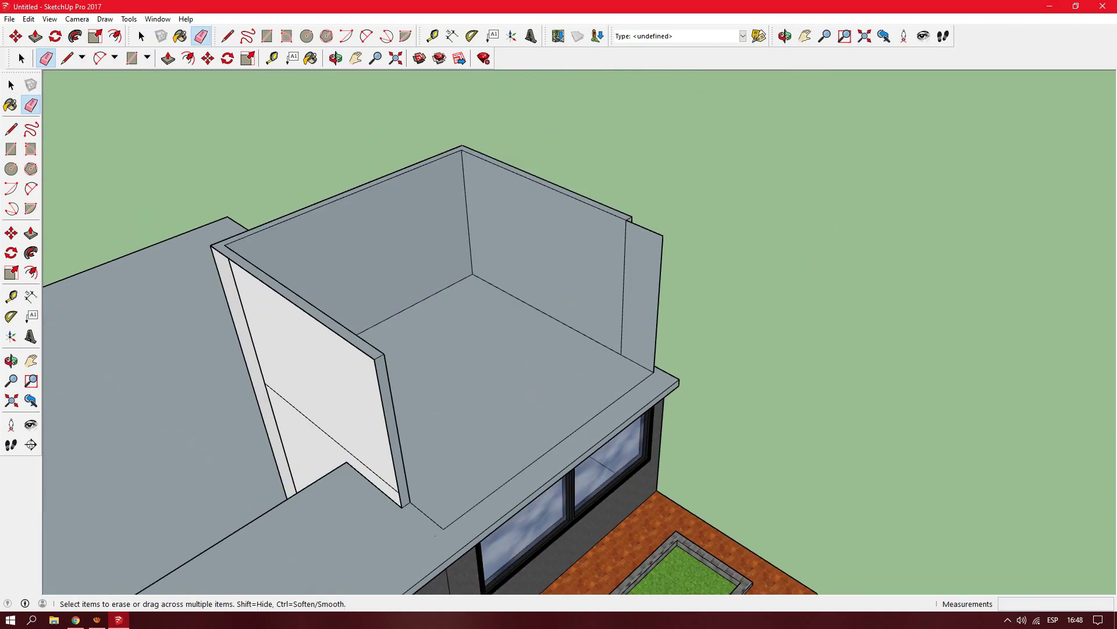
pyautogui.scroll(2, 582, 291)
pyautogui.scroll(-3, 559, 332)
pyautogui.moveTo(559, 291)
pyautogui.mouseDown(button='middle')
pyautogui.moveTo(559, 233)
pyautogui.moveTo(559, 320)
pyautogui.moveTo(559, 245)
pyautogui.mouseUp(button='middle')
pyautogui.scroll(3, 559, 332)
pyautogui.press('space')
pyautogui.press('l')
pyautogui.scroll(3, 244, 186)
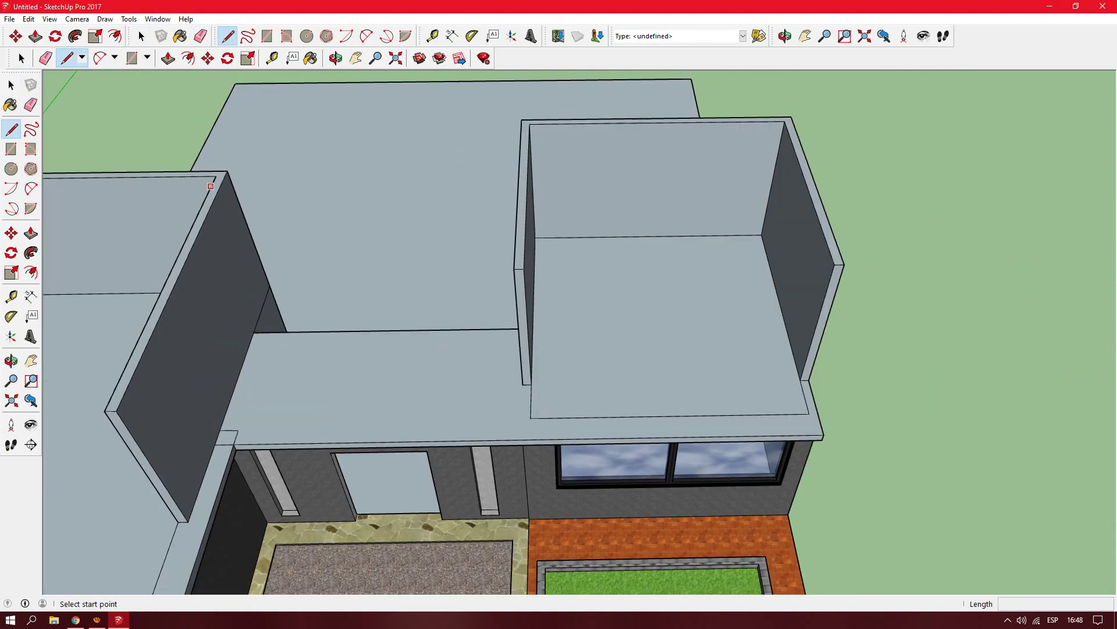
pyautogui.scroll(2, 245, 174)
pyautogui.click(234, 165)
pyautogui.moveTo(615, 186); pyautogui.dragTo(317, 254, button='middle')
pyautogui.press('r')
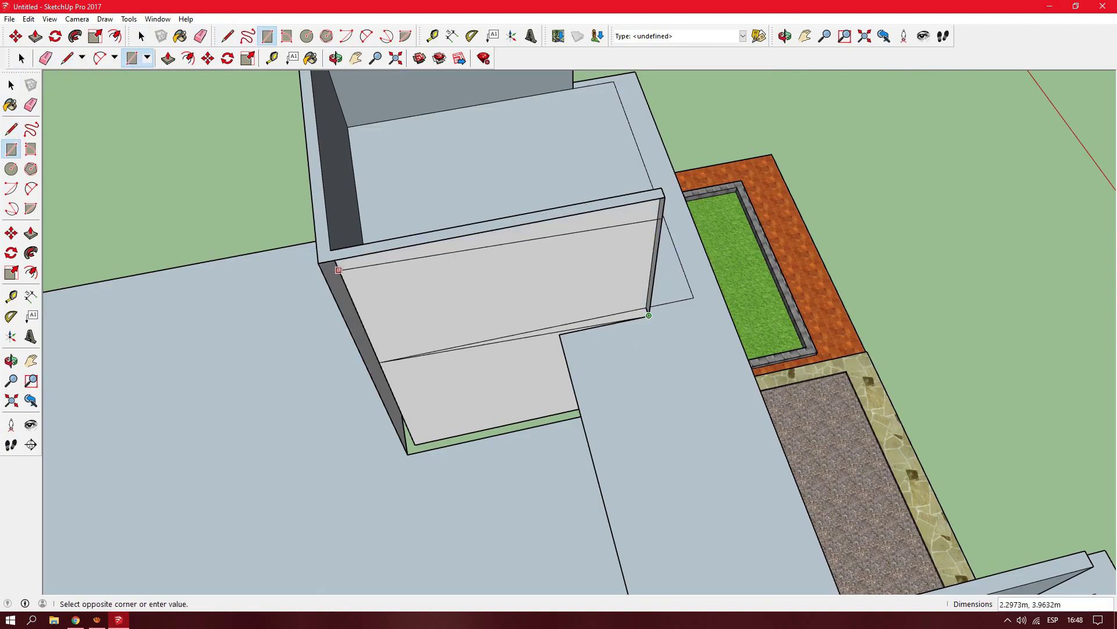
# - Push/Pull the new roof face into a 0.34 m thick slab
pyautogui.moveTo(559, 335)
pyautogui.mouseDown(button='middle')
pyautogui.moveTo(720, 270)
pyautogui.moveTo(290, 272)
pyautogui.moveTo(260, 312)
pyautogui.moveTo(485, 340)
pyautogui.mouseUp(button='middle')
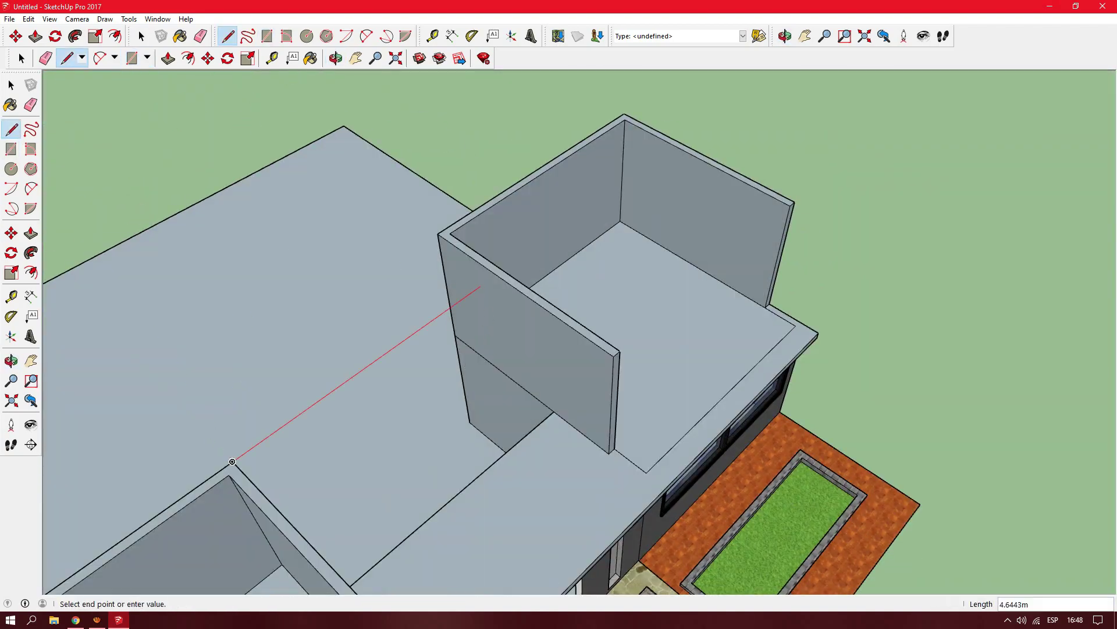
pyautogui.moveTo(219, 210)
pyautogui.mouseDown(button='middle')
pyautogui.moveTo(291, 262)
pyautogui.moveTo(332, 273)
pyautogui.mouseUp(button='middle')
pyautogui.press('p')
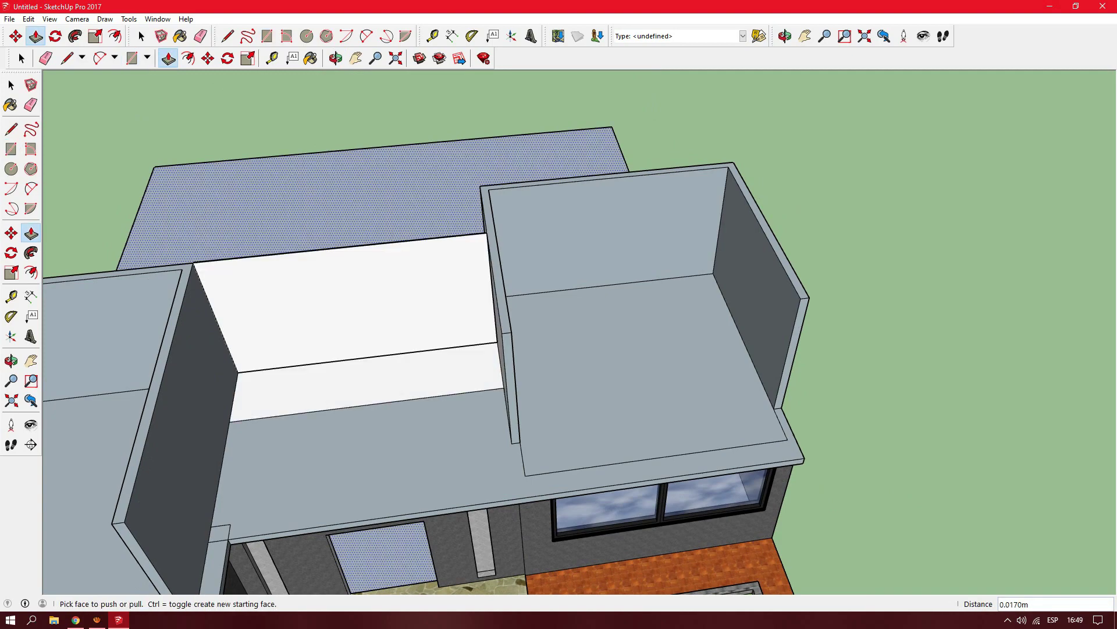
pyautogui.click(456, 279)
pyautogui.click(460, 338)
# - Orbit to view the whole upper floor and the tops of the rooms
pyautogui.press('e')
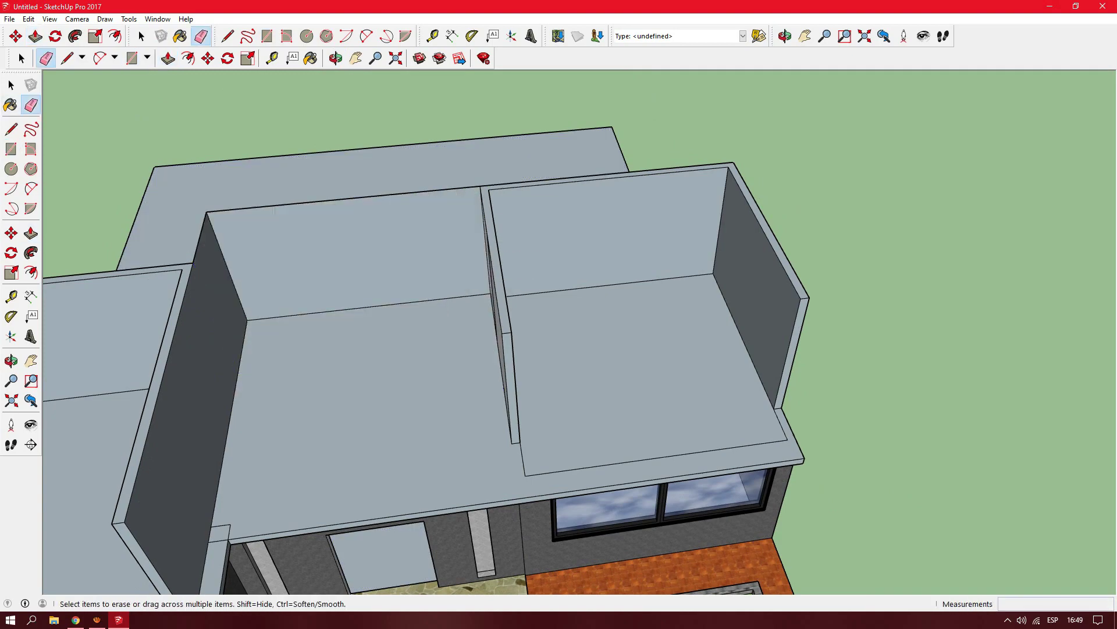
pyautogui.scroll(-3, 543, 373)
pyautogui.moveTo(465, 326); pyautogui.dragTo(543, 372, button='middle')
pyautogui.press('r')
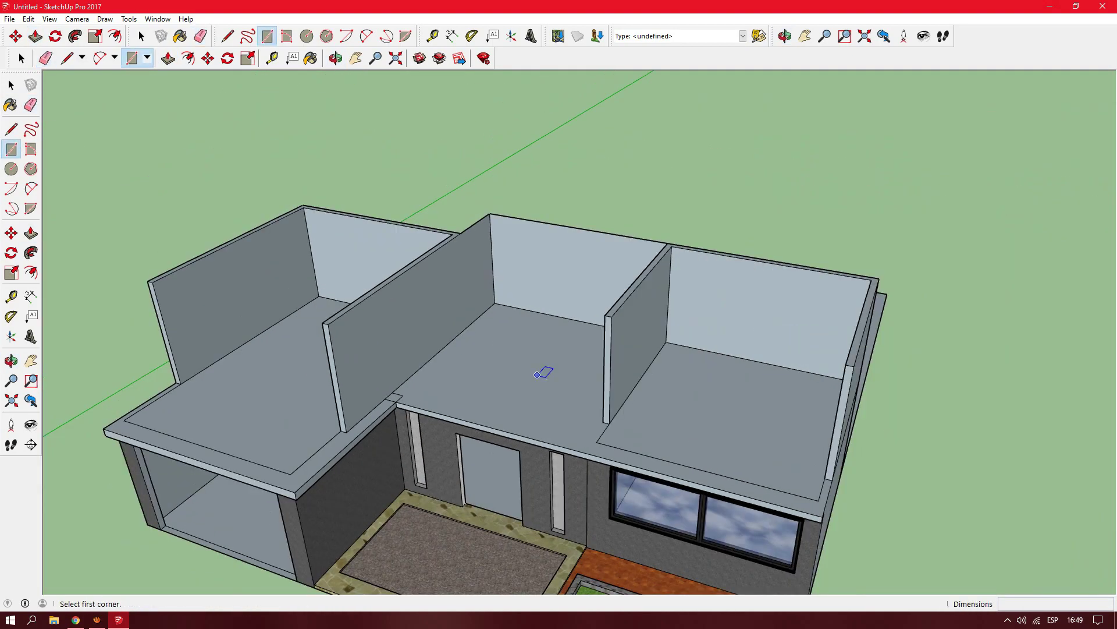
pyautogui.scroll(2, 543, 372)
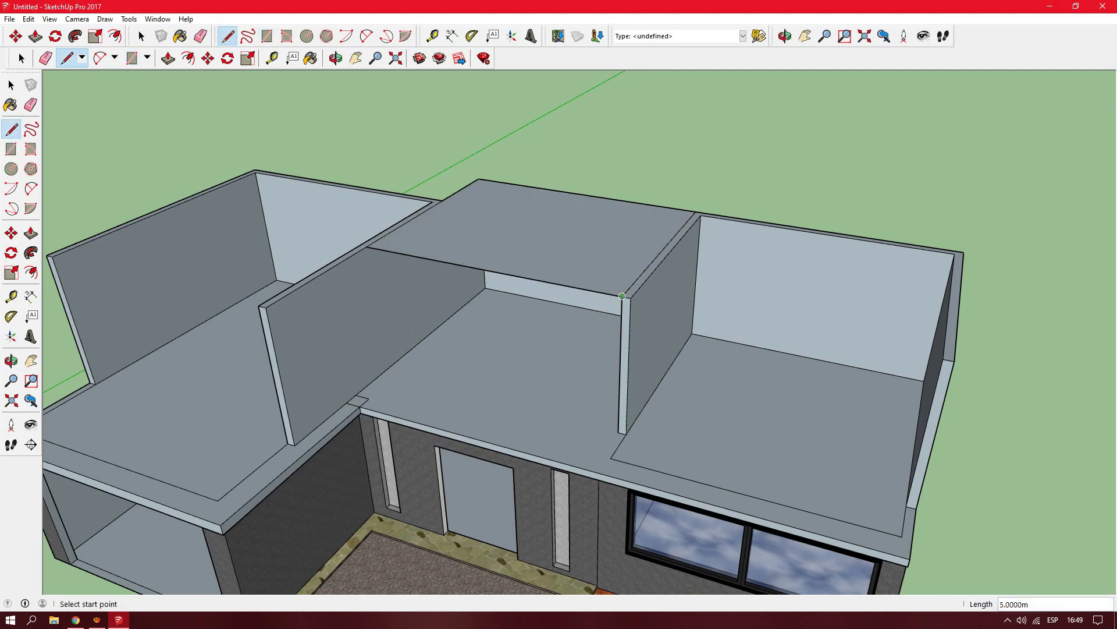
pyautogui.moveTo(622, 296)
pyautogui.mouseDown(button='middle')
pyautogui.moveTo(554, 390)
pyautogui.moveTo(474, 263)
pyautogui.mouseUp(button='middle')
# - Outline an opening rectangle on the upper-floor wall beneath the roof slab
pyautogui.press('p')
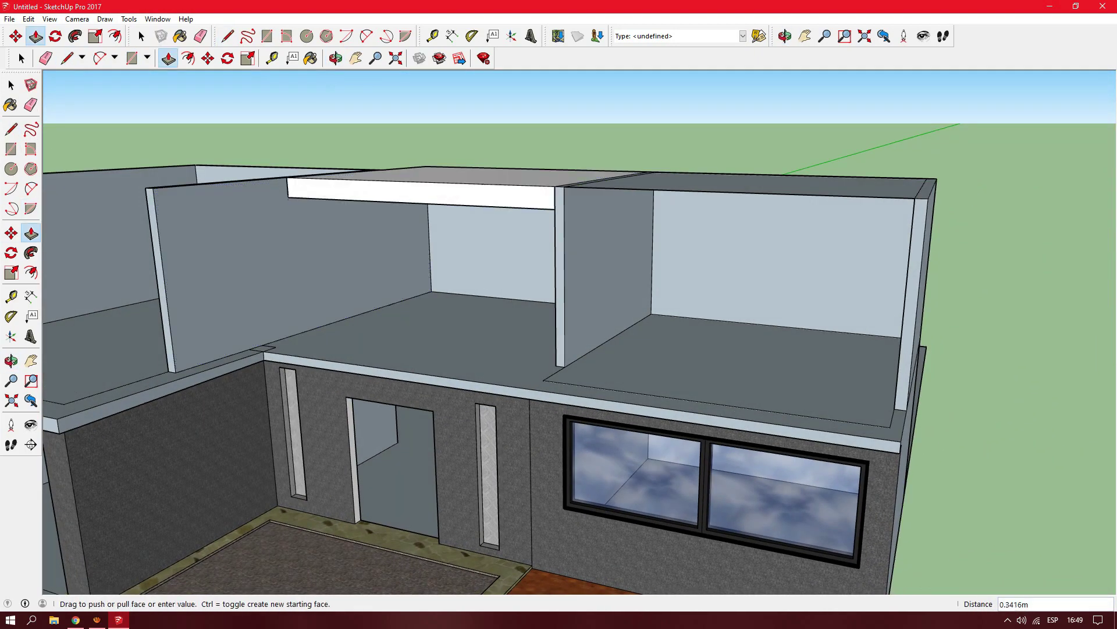
pyautogui.scroll(3, 175, 192)
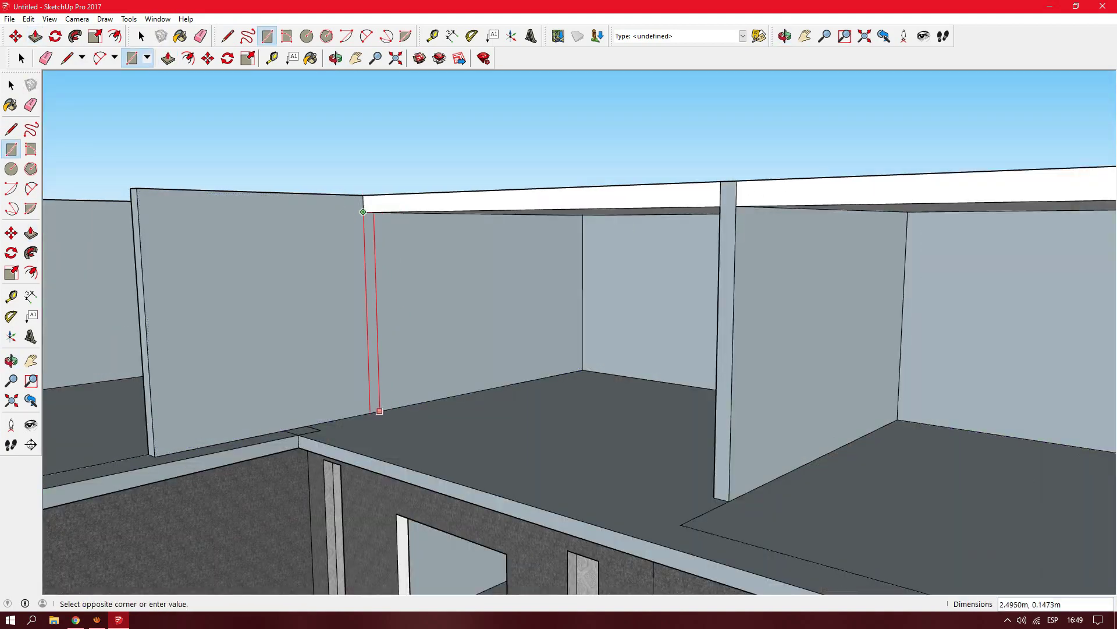
pyautogui.click(11, 149)
pyautogui.click(835, 158)
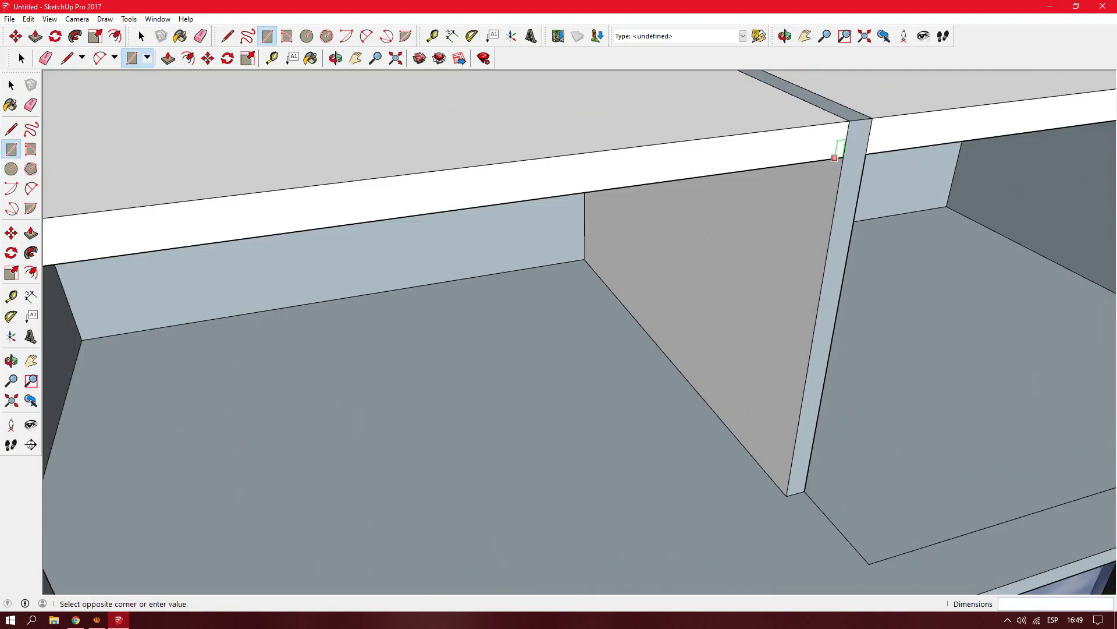
pyautogui.moveTo(559, 325)
pyautogui.mouseDown(button='middle')
pyautogui.moveTo(524, 302)
pyautogui.moveTo(547, 315)
pyautogui.moveTo(512, 361)
pyautogui.moveTo(523, 279)
pyautogui.mouseUp(button='middle')
pyautogui.scroll(-5, 558, 326)
pyautogui.scroll(3, 558, 314)
pyautogui.press('space')
pyautogui.press('p')
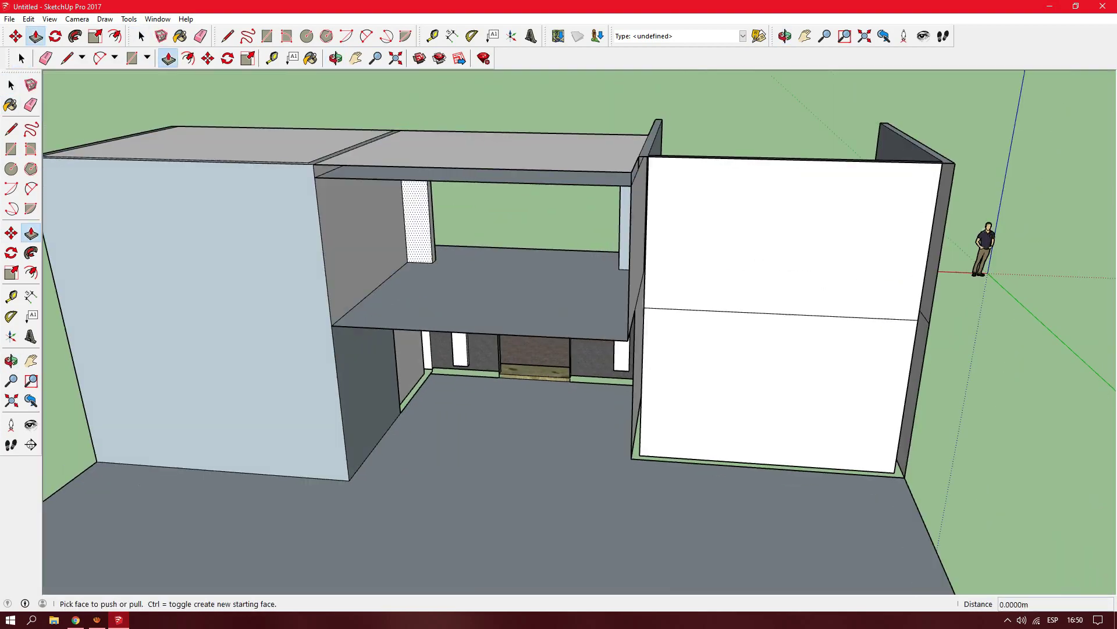
pyautogui.press('space')
# - Orbit around the upper floor and courtyard to inspect the walls and roof slabs
pyautogui.moveTo(559, 325)
pyautogui.mouseDown(button='middle')
pyautogui.moveTo(524, 280)
pyautogui.moveTo(500, 326)
pyautogui.mouseUp(button='middle')
pyautogui.moveTo(350, 291); pyautogui.dragTo(343, 333, button='middle')
pyautogui.press('r')
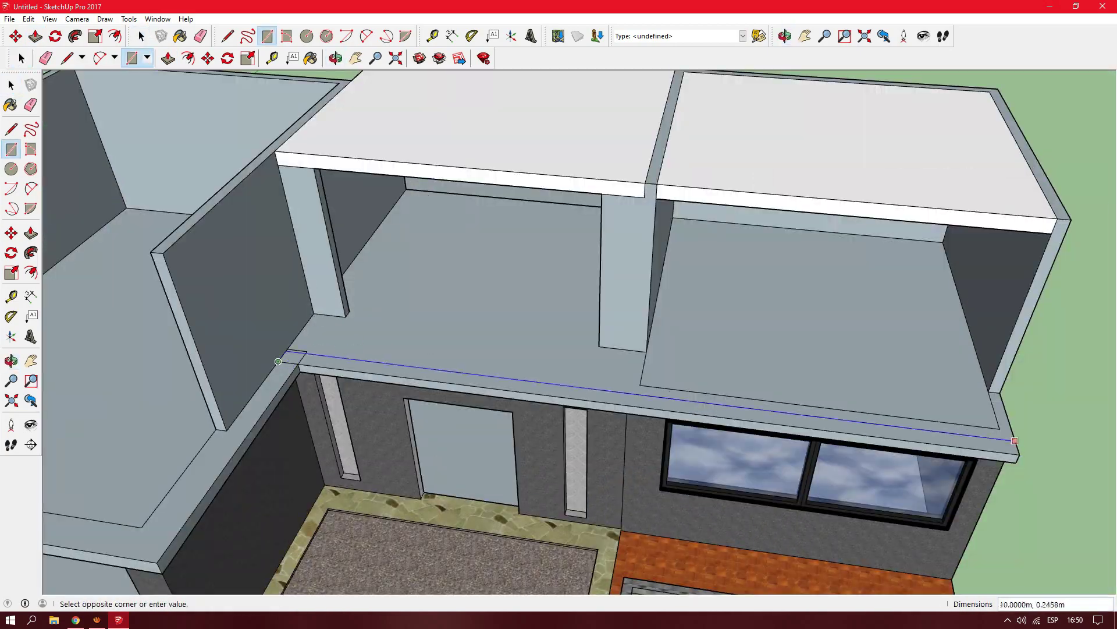
pyautogui.scroll(2, 558, 332)
pyautogui.moveTo(559, 332); pyautogui.dragTo(465, 256, button='middle')
pyautogui.moveTo(408, 349); pyautogui.dragTo(373, 382, button='middle')
pyautogui.scroll(3, 373, 383)
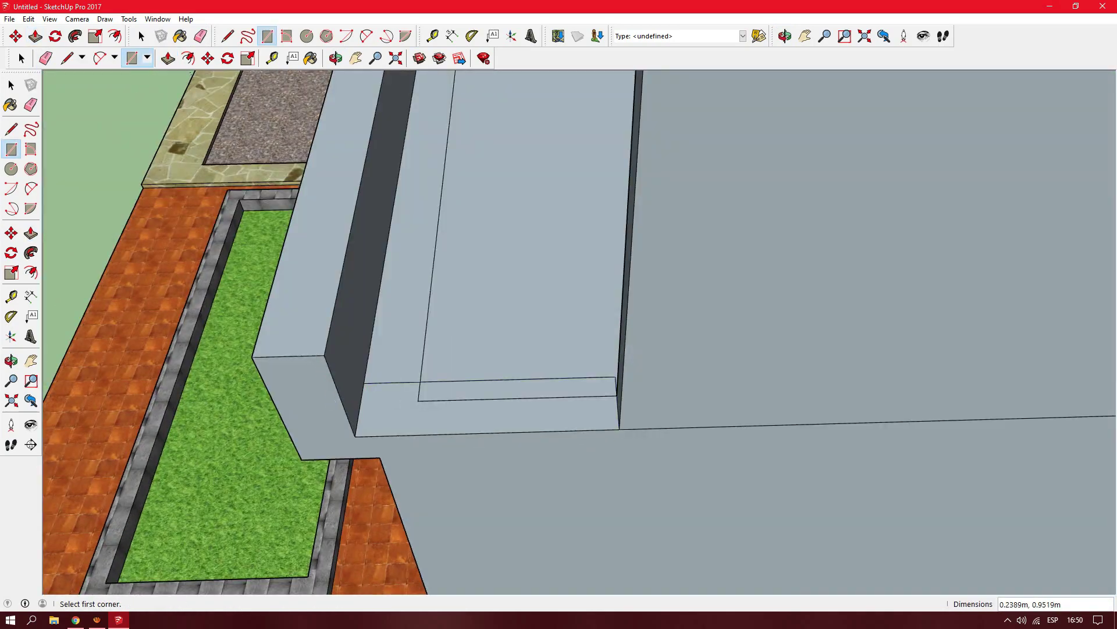
pyautogui.scroll(-5, 559, 332)
pyautogui.moveTo(559, 331)
pyautogui.mouseDown(button='middle')
pyautogui.moveTo(488, 302)
pyautogui.moveTo(541, 314)
pyautogui.moveTo(512, 273)
pyautogui.mouseUp(button='middle')
pyautogui.scroll(2, 558, 332)
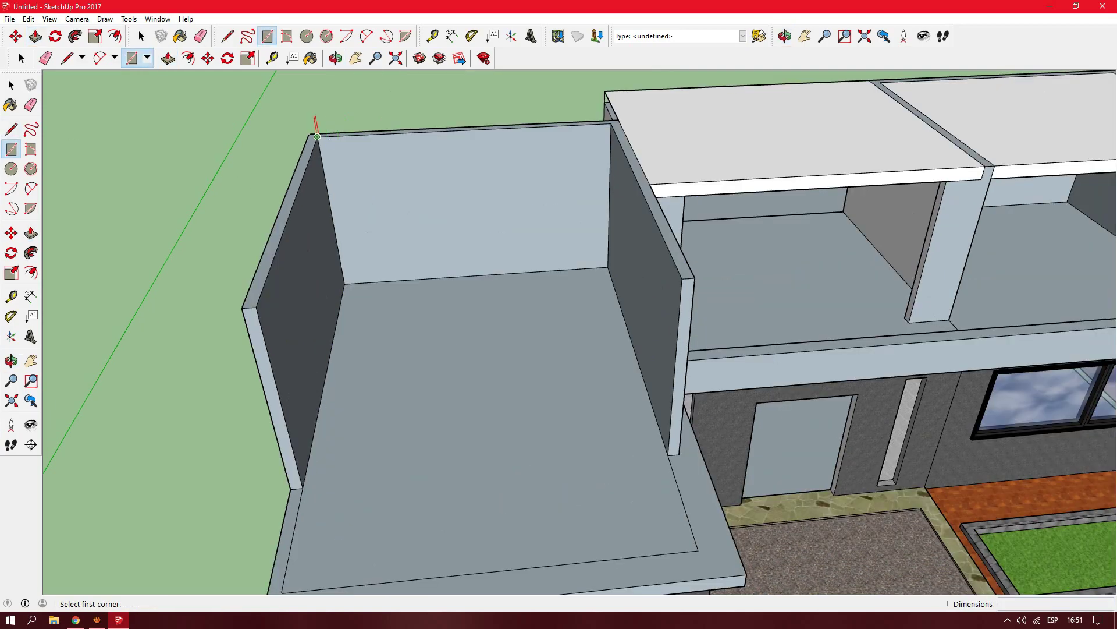
pyautogui.moveTo(558, 331); pyautogui.dragTo(594, 349, button='middle')
# - Outline the left room's wall section and push it away to open the front between pillars
pyautogui.moveTo(524, 221); pyautogui.dragTo(507, 188, button='middle')
pyautogui.click(508, 188)
pyautogui.click(527, 267)
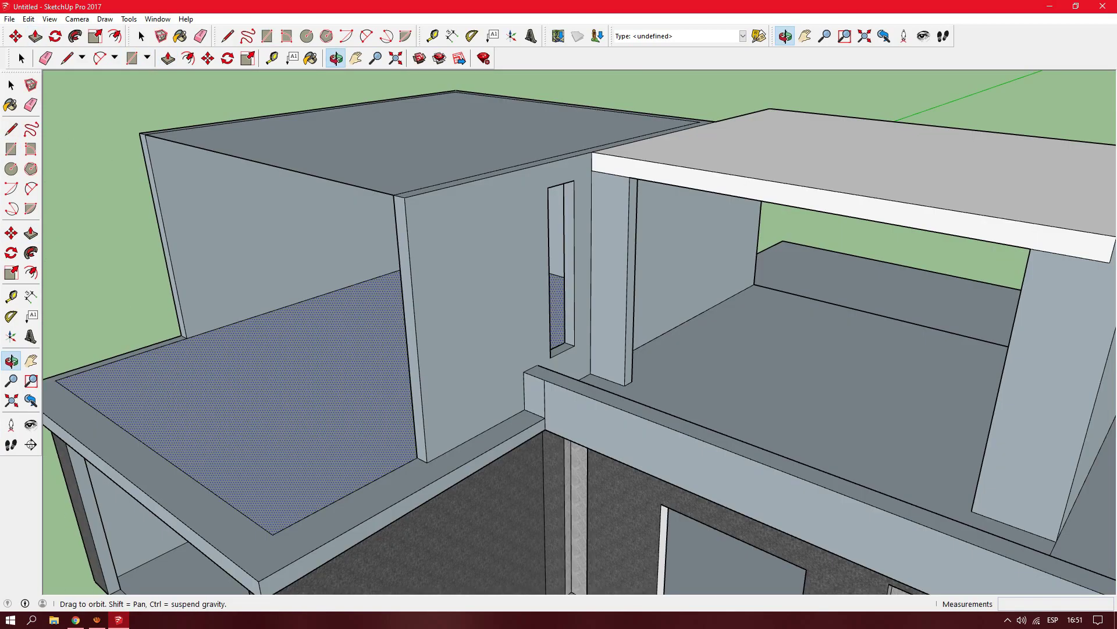
pyautogui.moveTo(526, 267); pyautogui.dragTo(454, 350, button='middle')
pyautogui.moveTo(524, 349)
pyautogui.mouseDown(button='middle')
pyautogui.moveTo(559, 325)
pyautogui.moveTo(640, 372)
pyautogui.mouseUp(button='middle')
pyautogui.press('r')
pyautogui.scroll(3, 687, 385)
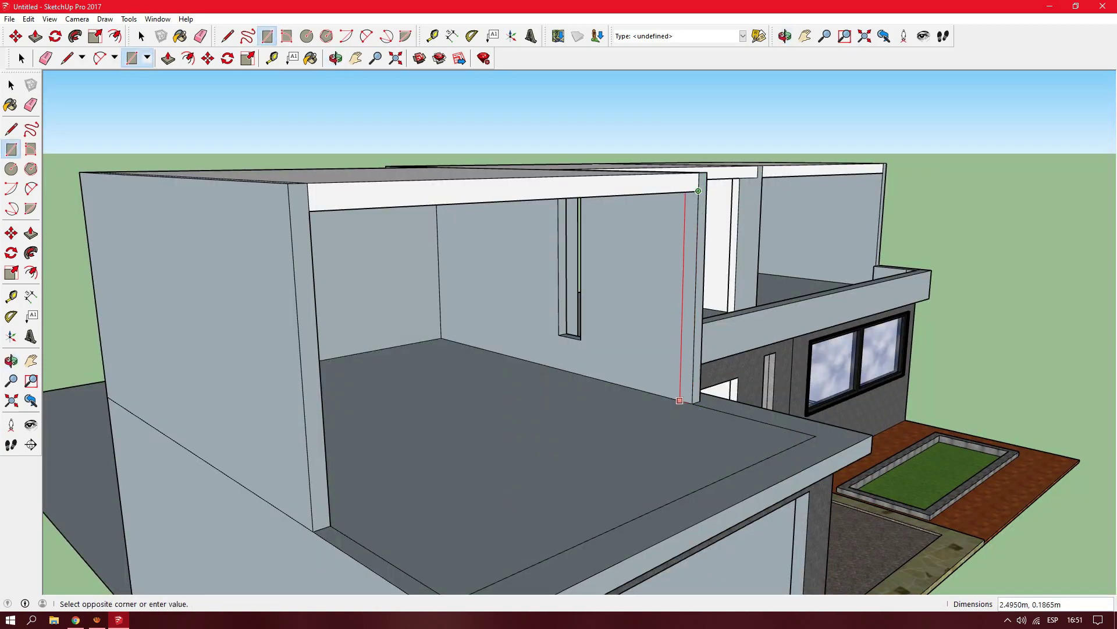
pyautogui.moveTo(558, 326)
pyautogui.mouseDown(button='middle')
pyautogui.moveTo(524, 303)
pyautogui.moveTo(500, 314)
pyautogui.moveTo(547, 338)
pyautogui.moveTo(523, 337)
pyautogui.moveTo(757, 350)
pyautogui.moveTo(641, 326)
pyautogui.moveTo(500, 361)
pyautogui.mouseUp(button='middle')
pyautogui.press('space')
pyautogui.press('p')
pyautogui.click(768, 347)
# - Erase the stray slab edges and review the whole house
pyautogui.press('space')
pyautogui.press('e')
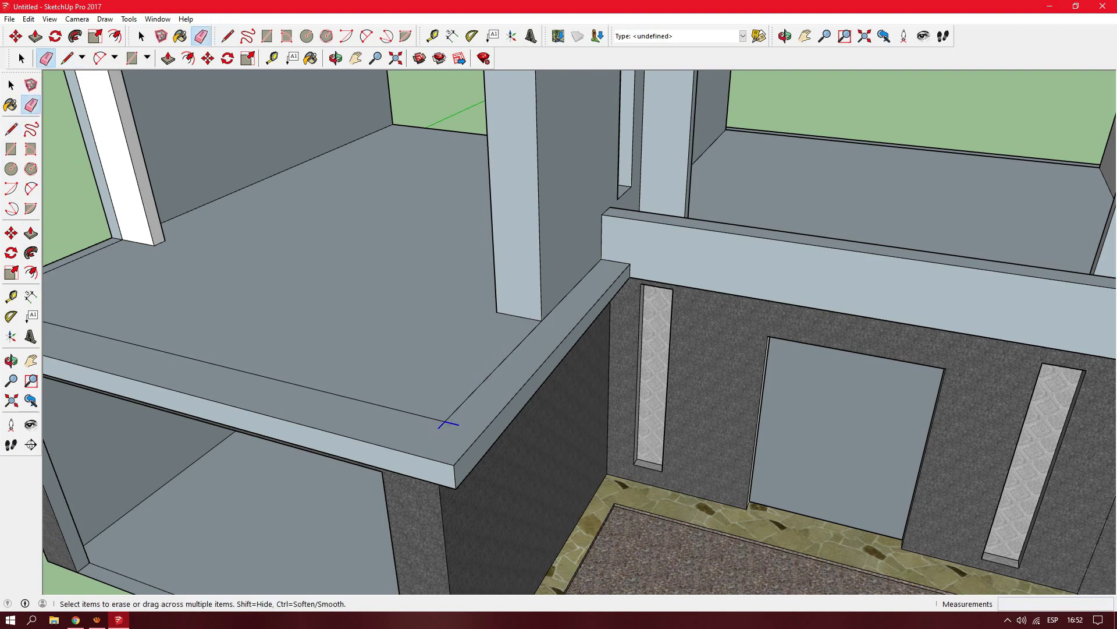
pyautogui.press('p')
pyautogui.scroll(-5, 448, 424)
pyautogui.moveTo(448, 424)
pyautogui.mouseDown(button='middle')
pyautogui.moveTo(524, 349)
pyautogui.moveTo(466, 338)
pyautogui.mouseUp(button='middle')
pyautogui.scroll(10, 524, 349)
pyautogui.scroll(3, 558, 332)
pyautogui.scroll(3, 559, 331)
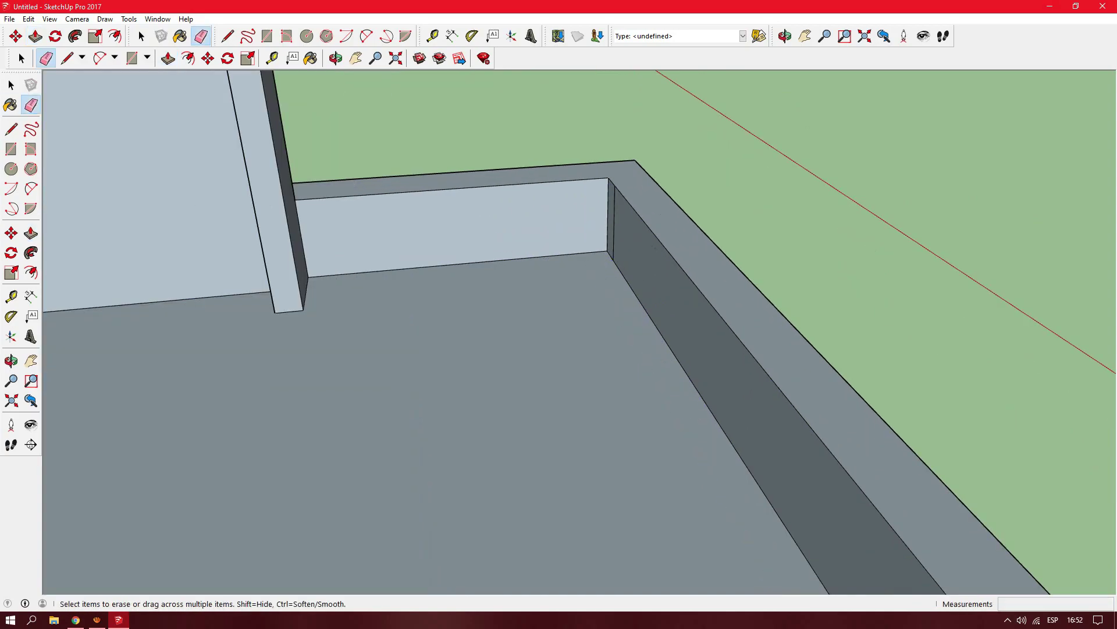
pyautogui.moveTo(559, 332)
pyautogui.mouseDown(button='middle')
pyautogui.moveTo(524, 291)
pyautogui.moveTo(559, 349)
pyautogui.moveTo(524, 262)
pyautogui.mouseUp(button='middle')
pyautogui.press('space')
pyautogui.scroll(-5, 558, 331)
pyautogui.press('r')
pyautogui.scroll(5, 387, 249)
pyautogui.scroll(-6, 387, 249)
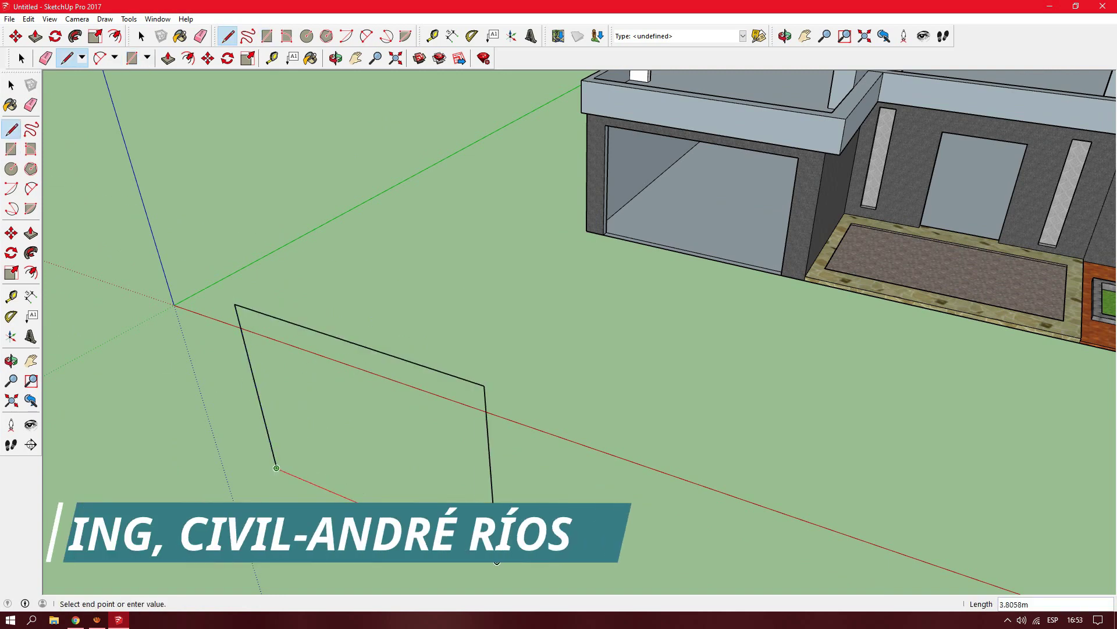
# - Close the ground outline into a face and offset an inner border
pyautogui.click(276, 468)
pyautogui.press('f')
pyautogui.scroll(3, 582, 320)
pyautogui.click(592, 316)
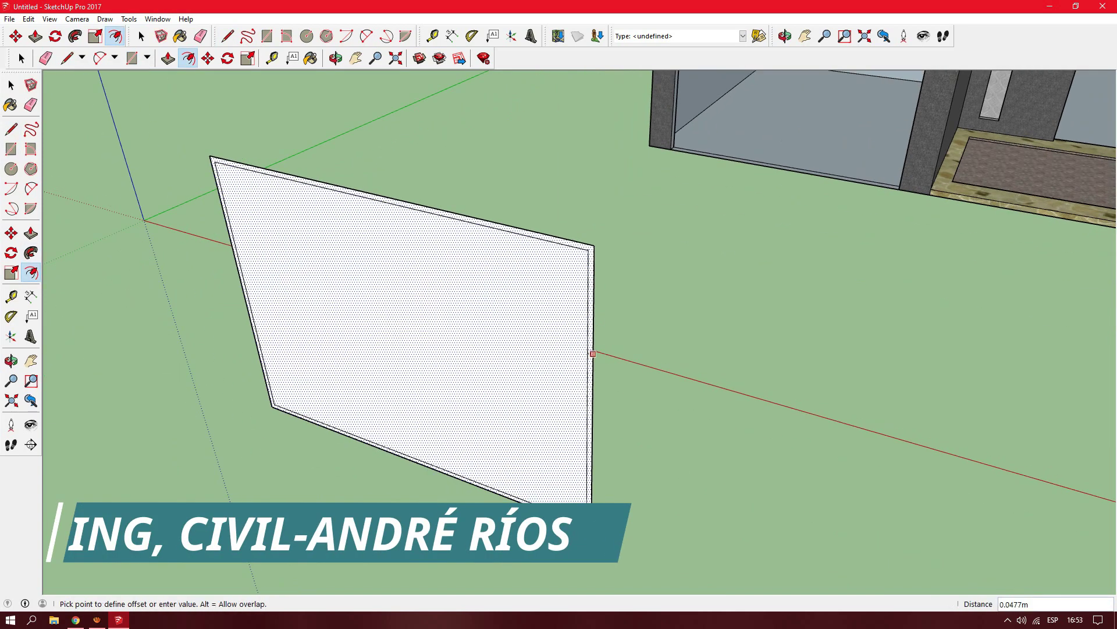
pyautogui.click(593, 353)
# - Draw a dividing line that splits the panel into two halves
pyautogui.press('l')
pyautogui.moveTo(593, 353); pyautogui.dragTo(337, 209, button='middle')
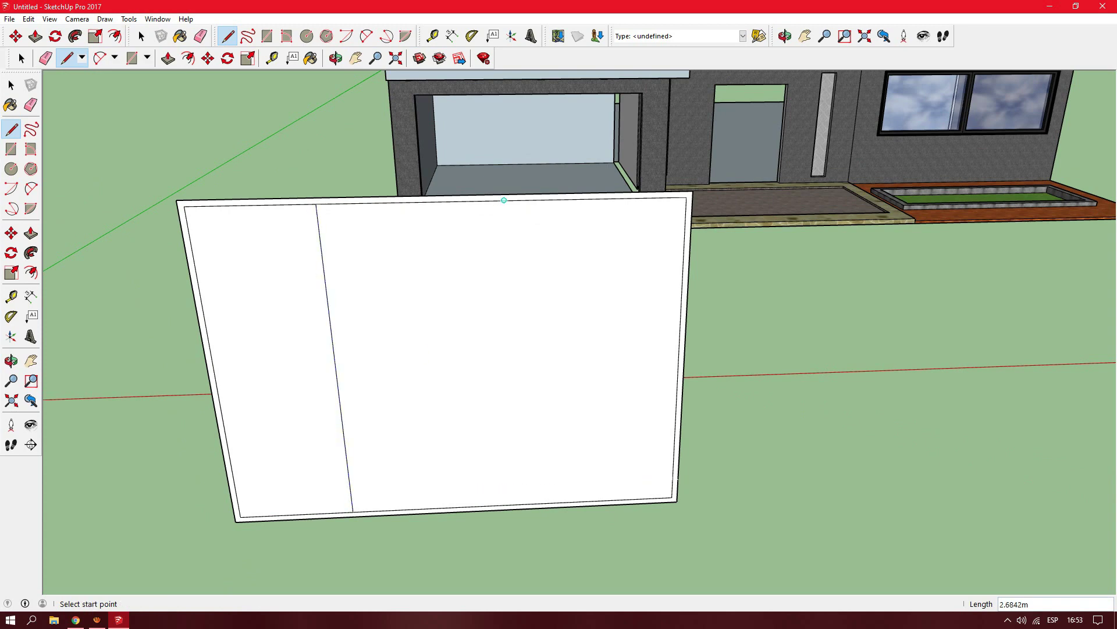
pyautogui.click(514, 497)
pyautogui.moveTo(514, 497); pyautogui.dragTo(588, 349, button='middle')
pyautogui.press('p')
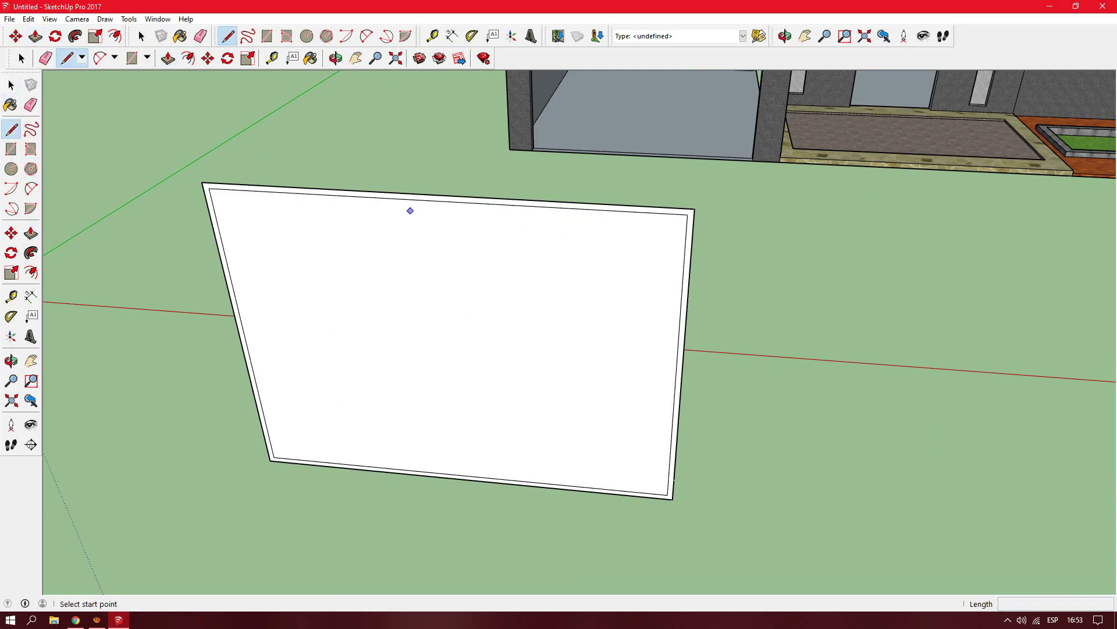
pyautogui.click(439, 201)
pyautogui.scroll(2, 434, 196)
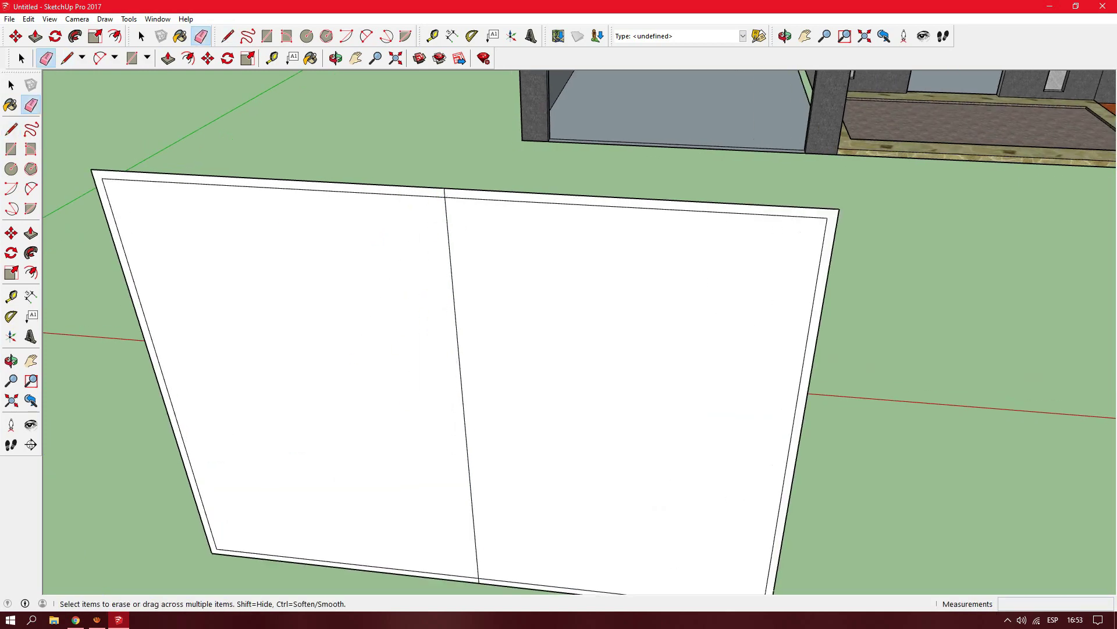
pyautogui.scroll(-2, 590, 343)
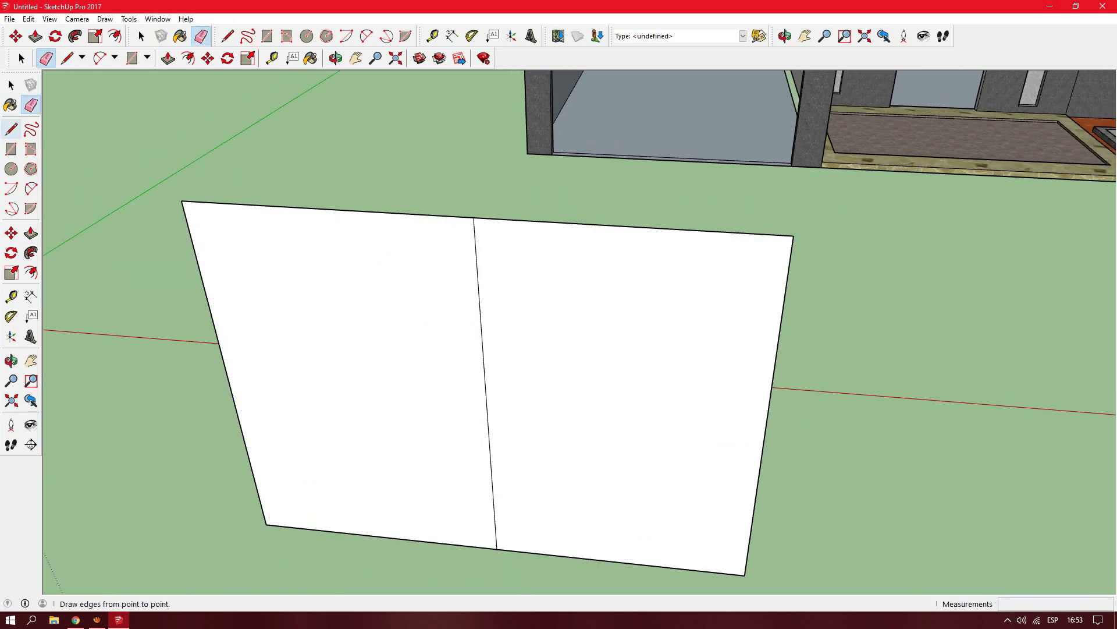
# - Paint the left panel seamed metal and the right panel Metal Embossed from the Metal collection
pyautogui.press('b')
pyautogui.click(936, 446)
pyautogui.click(1036, 360)
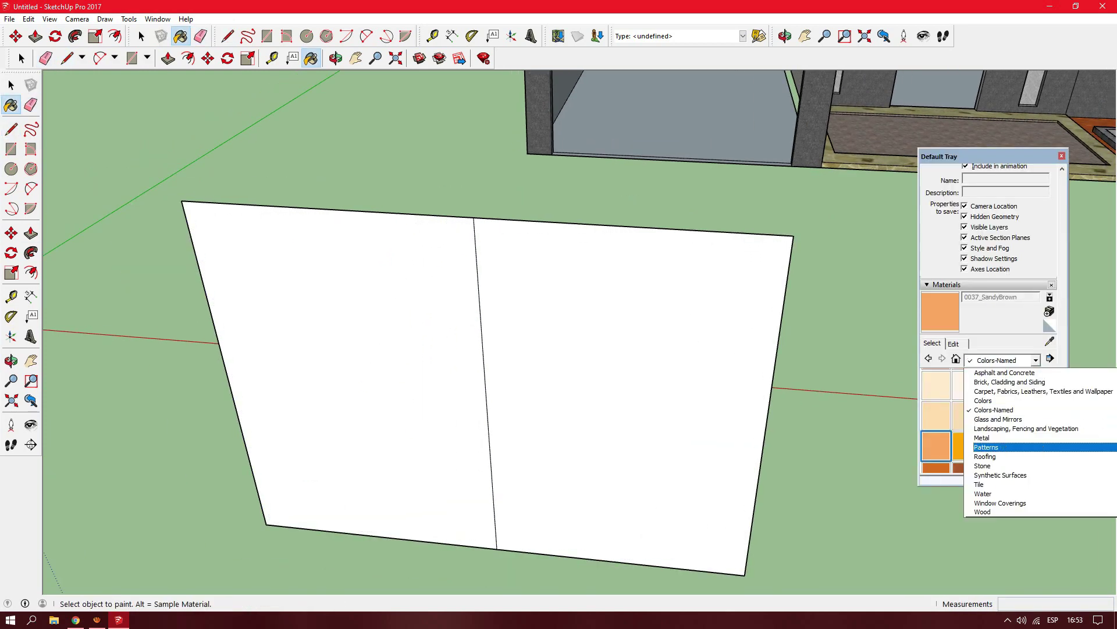
pyautogui.click(634, 396)
pyautogui.click(996, 383)
pyautogui.click(349, 372)
pyautogui.click(1027, 383)
pyautogui.click(634, 396)
# - Inset a border inside the panel face and push the inner face back into a recess
pyautogui.press('p')
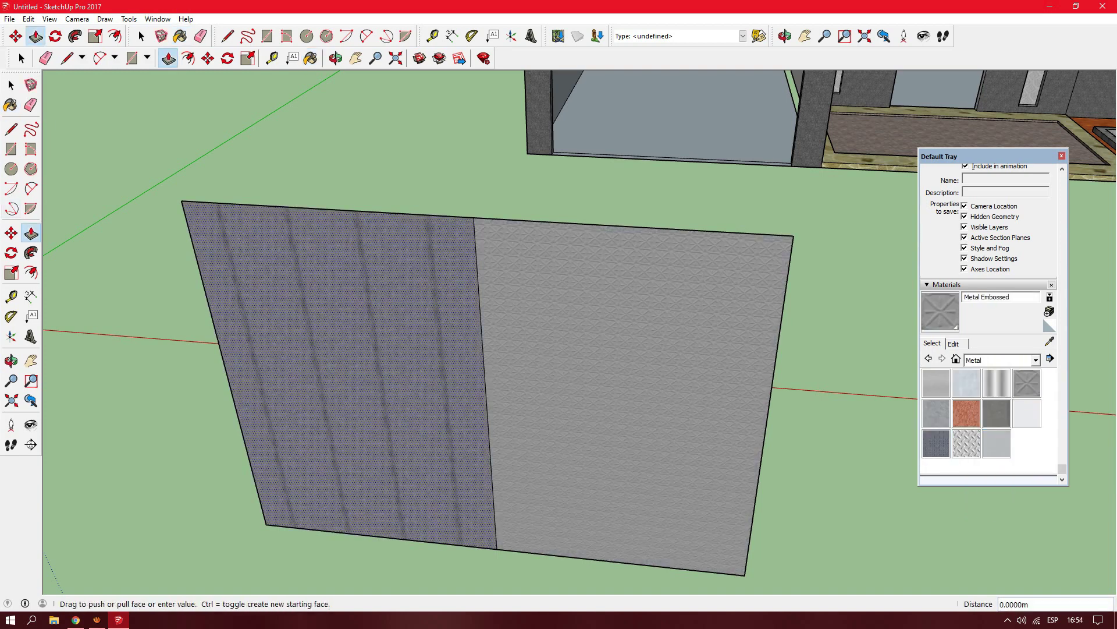
pyautogui.press('b')
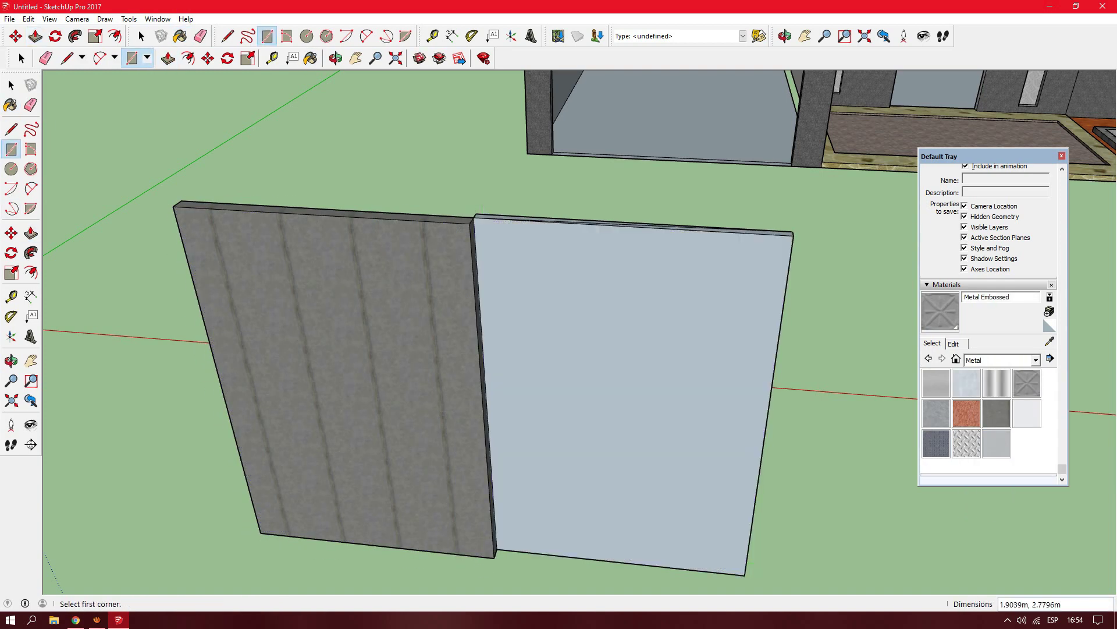
pyautogui.click(635, 395)
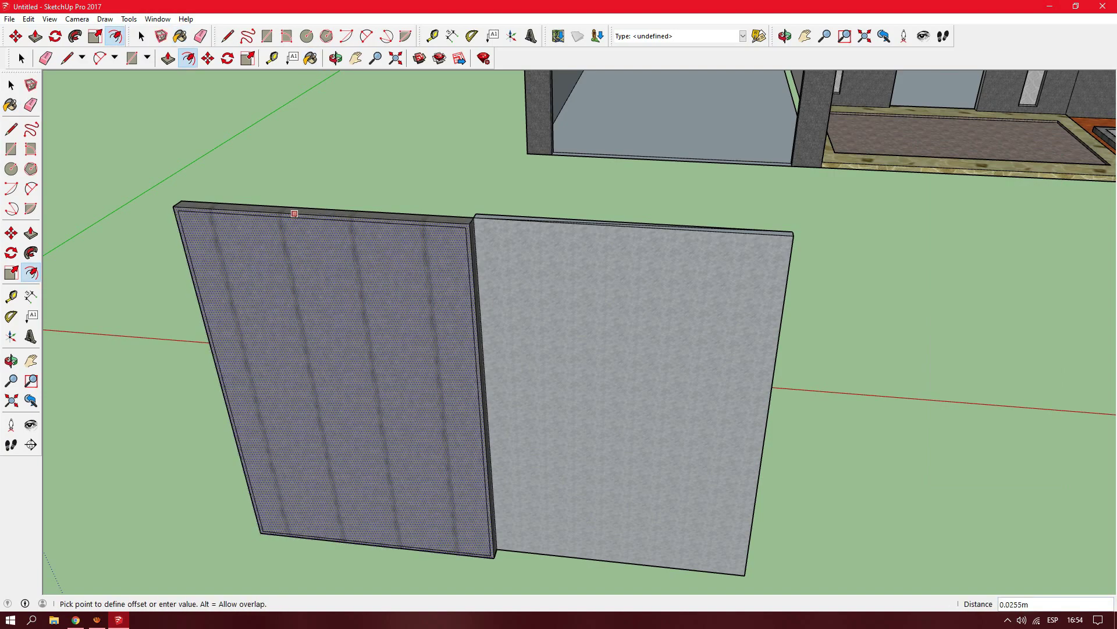
pyautogui.click(474, 242)
pyautogui.press('p')
pyautogui.moveTo(523, 349); pyautogui.dragTo(582, 326, button='middle')
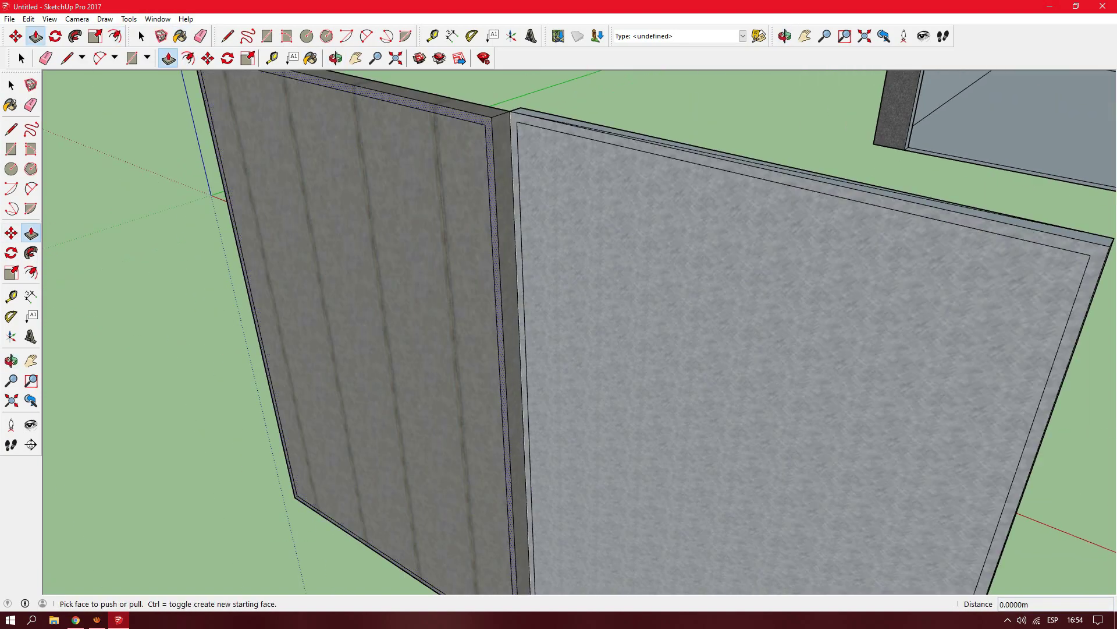
pyautogui.click(756, 349)
pyautogui.moveTo(757, 349); pyautogui.dragTo(844, 349, button='middle')
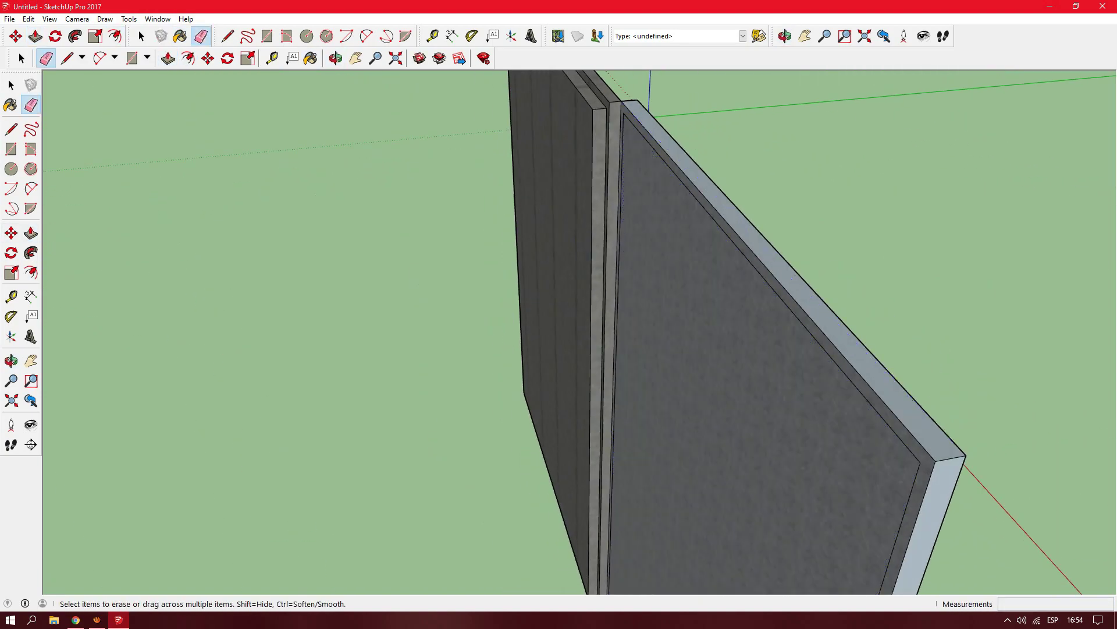
pyautogui.moveTo(558, 331)
pyautogui.mouseDown(button='middle')
pyautogui.moveTo(640, 325)
pyautogui.moveTo(617, 315)
pyautogui.moveTo(640, 303)
pyautogui.mouseUp(button='middle')
pyautogui.click(582, 337)
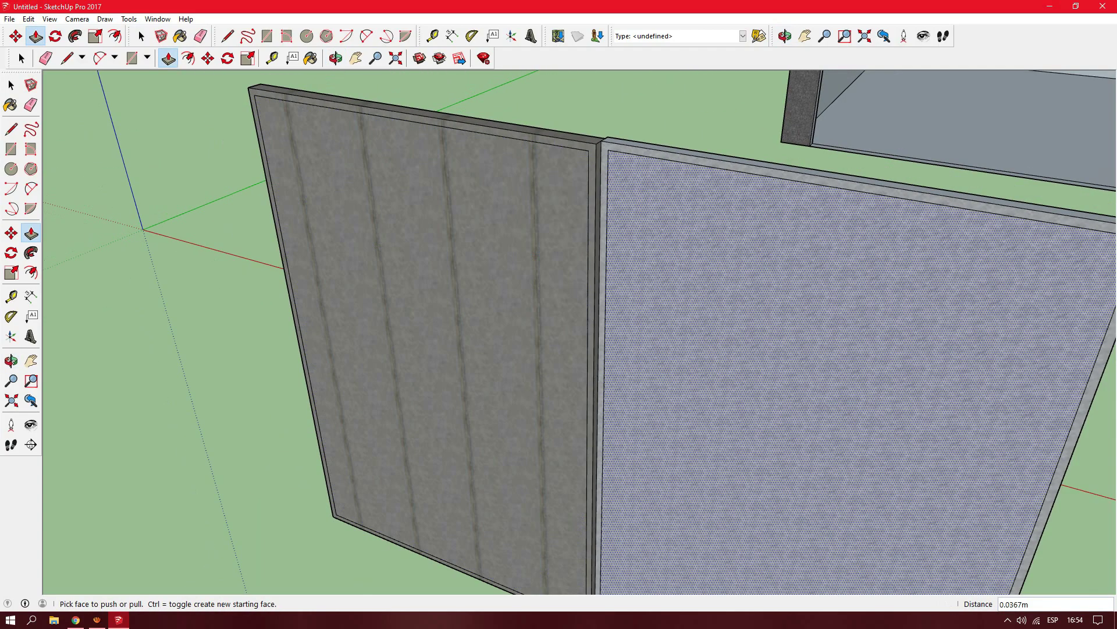
pyautogui.press('b')
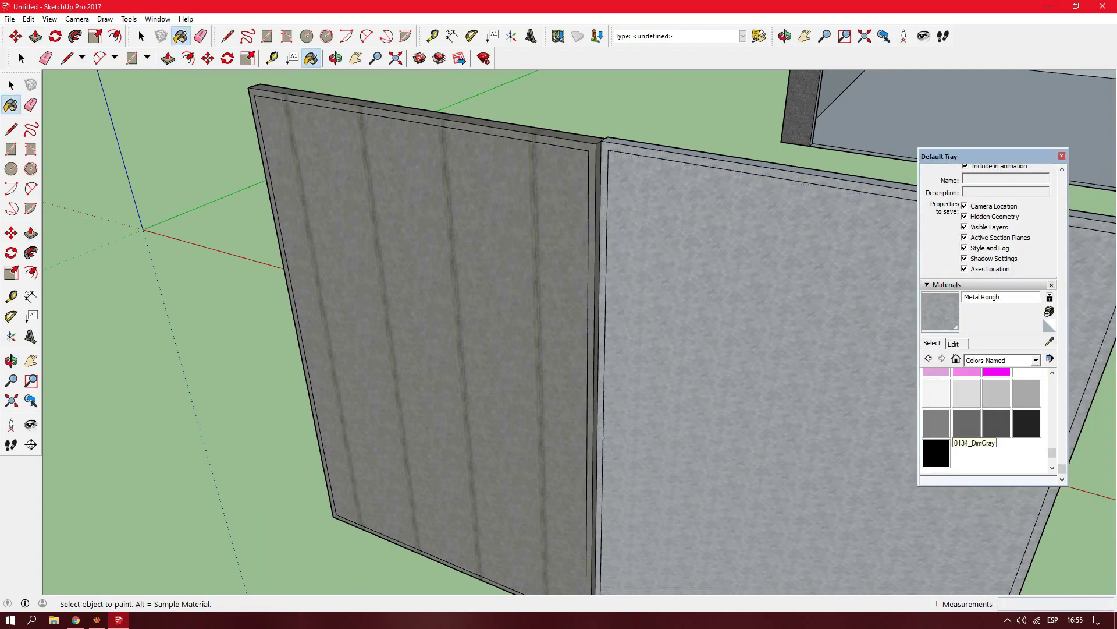
# - Draw vertical lines from top to bottom edge dividing the panels into mullion sections
pyautogui.scroll(-3, 407, 349)
pyautogui.press('f')
pyautogui.press('l')
pyautogui.moveTo(329, 386); pyautogui.dragTo(349, 291, button='middle')
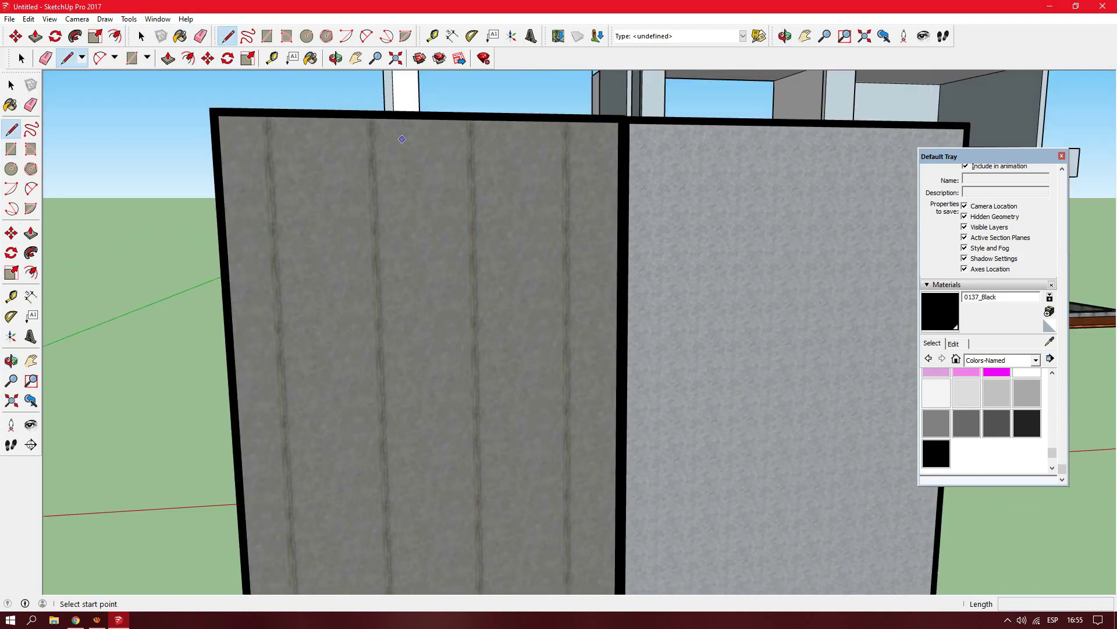
pyautogui.click(336, 244)
pyautogui.click(347, 530)
pyautogui.scroll(2, 373, 529)
pyautogui.click(390, 524)
pyautogui.scroll(1, 379, 407)
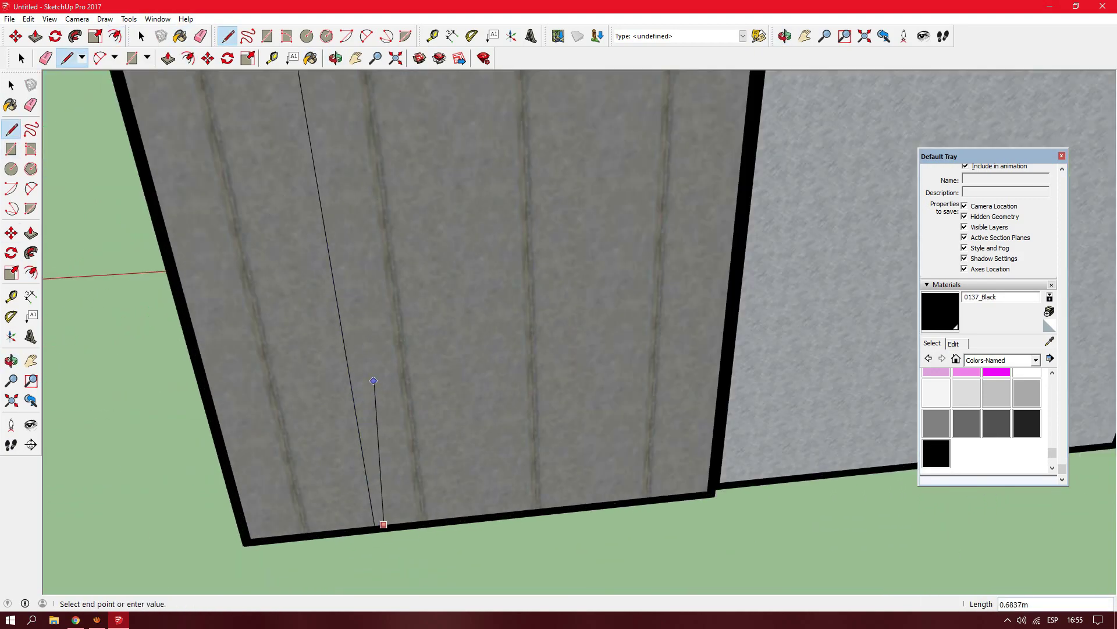
pyautogui.scroll(-2, 326, 268)
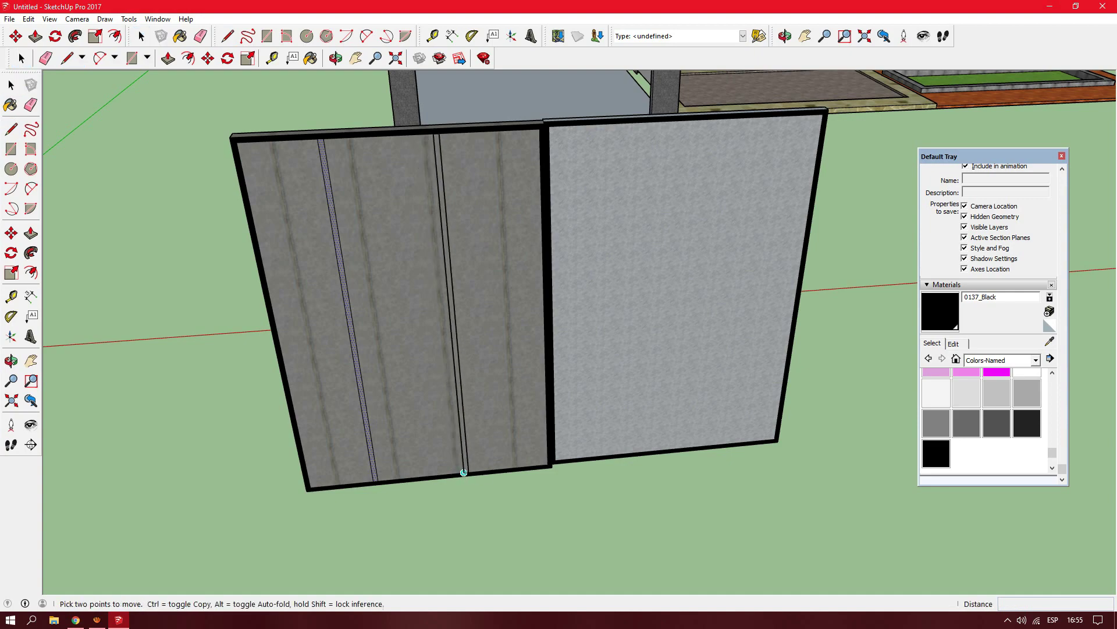
pyautogui.press('b')
pyautogui.scroll(1, 612, 361)
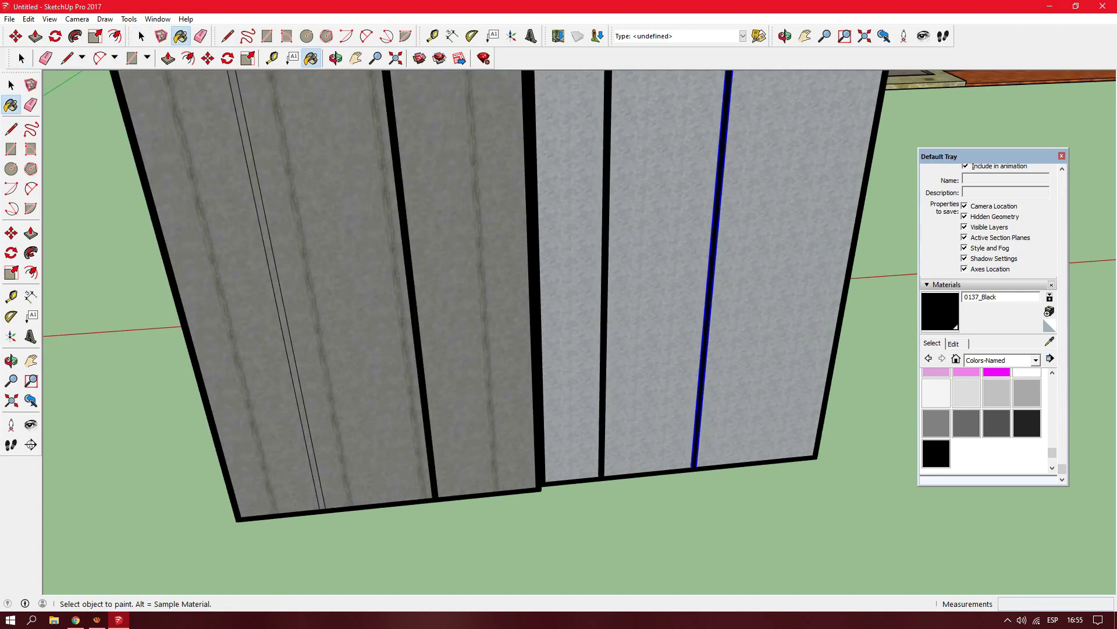
# - Push the grey panels through, leaving an open black frame
pyautogui.press('p')
pyautogui.moveTo(221, 291); pyautogui.dragTo(192, 407)
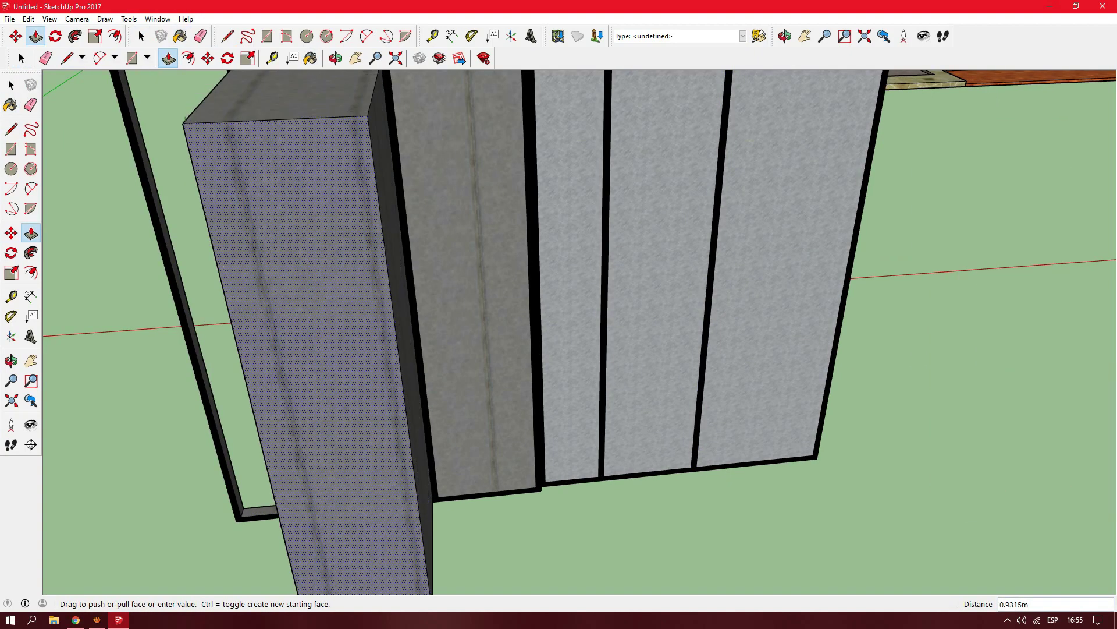
pyautogui.doubleClick(349, 291)
pyautogui.moveTo(507, 449); pyautogui.dragTo(393, 493)
pyautogui.click(394, 493)
pyautogui.moveTo(408, 350)
pyautogui.mouseDown(button='middle')
pyautogui.moveTo(641, 291)
pyautogui.moveTo(582, 262)
pyautogui.mouseUp(button='middle')
pyautogui.doubleClick(582, 291)
pyautogui.doubleClick(686, 349)
# - Draw a rectangle to fill the right frame section with a new face
pyautogui.press('r')
pyautogui.click(554, 476)
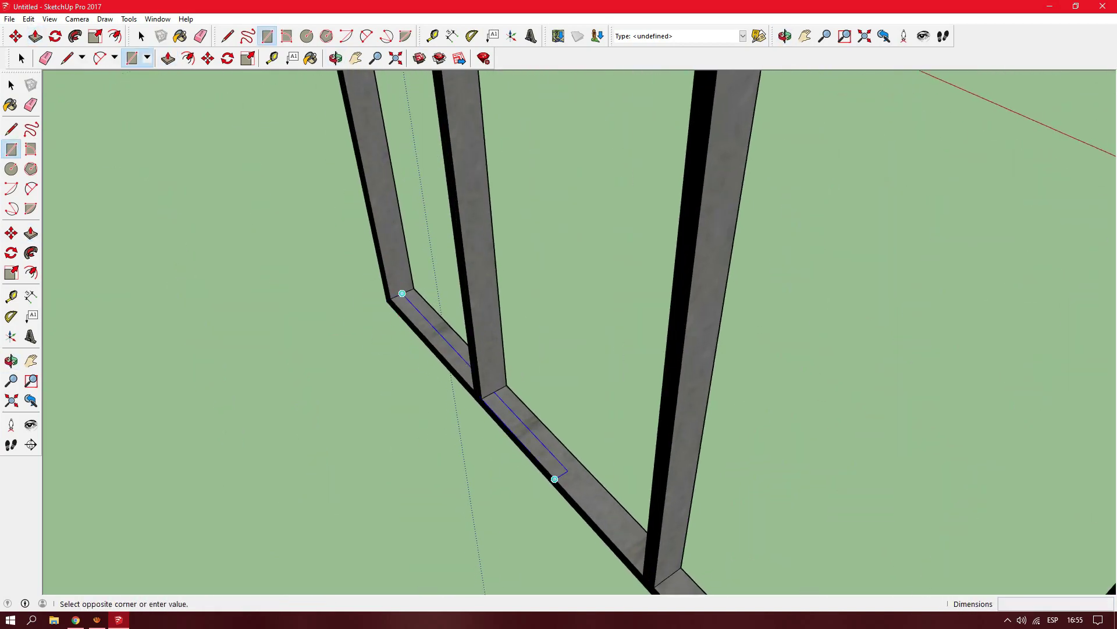
pyautogui.moveTo(553, 476)
pyautogui.mouseDown(button='middle')
pyautogui.moveTo(467, 381)
pyautogui.moveTo(582, 349)
pyautogui.moveTo(611, 326)
pyautogui.moveTo(640, 466)
pyautogui.mouseUp(button='middle')
pyautogui.scroll(5, 402, 395)
pyautogui.scroll(-5, 402, 395)
pyautogui.moveTo(417, 374)
pyautogui.mouseDown(button='middle')
pyautogui.moveTo(643, 439)
pyautogui.moveTo(586, 516)
pyautogui.mouseUp(button='middle')
pyautogui.click(796, 164)
pyautogui.moveTo(797, 164)
pyautogui.mouseDown(button='middle')
pyautogui.moveTo(640, 291)
pyautogui.moveTo(524, 349)
pyautogui.moveTo(582, 323)
pyautogui.mouseUp(button='middle')
# - Paint the frame's panels Translucent Glass Gray from the Glass and Mirrors materials
pyautogui.press('space')
pyautogui.press('b')
pyautogui.click(1036, 360)
pyautogui.click(1027, 412)
pyautogui.click(785, 349)
pyautogui.press('r')
pyautogui.scroll(5, 582, 323)
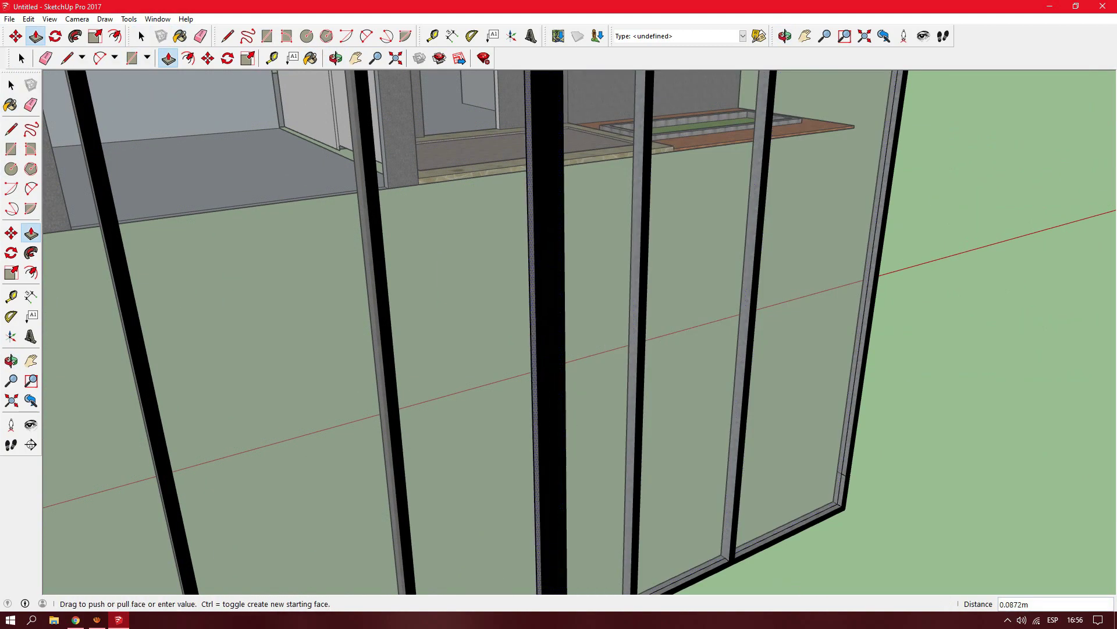
pyautogui.scroll(-3, 524, 350)
pyautogui.press('r')
pyautogui.scroll(4, 407, 291)
pyautogui.click(390, 252)
# - Paint the handle rectangle on the central post 0045_Goldenrod
pyautogui.press('b')
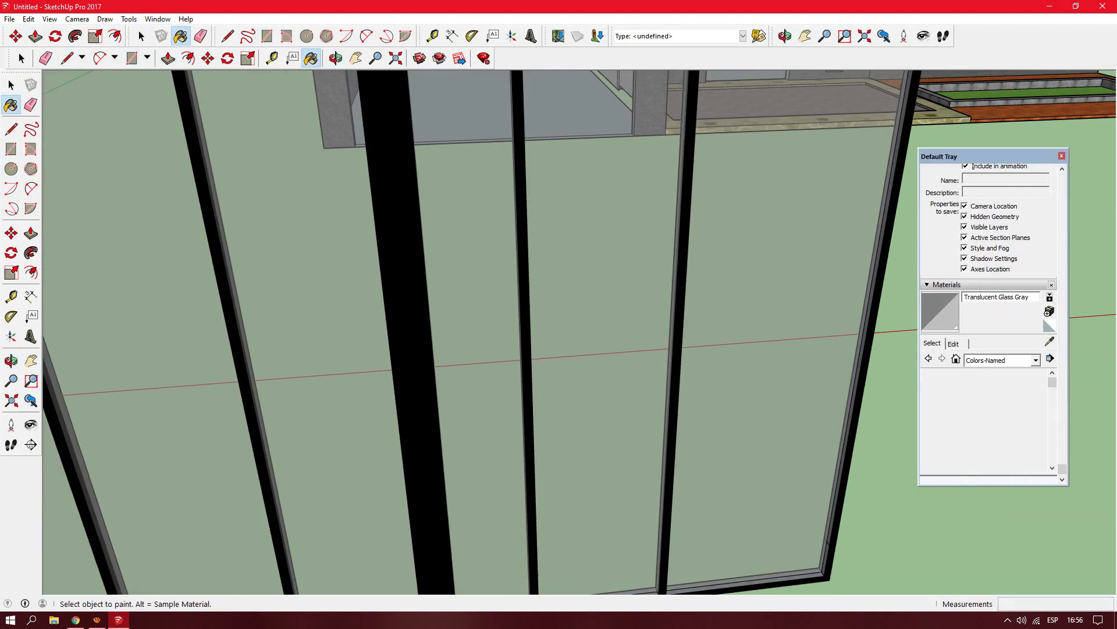
pyautogui.scroll(3, 407, 321)
pyautogui.press('f')
pyautogui.click(429, 362)
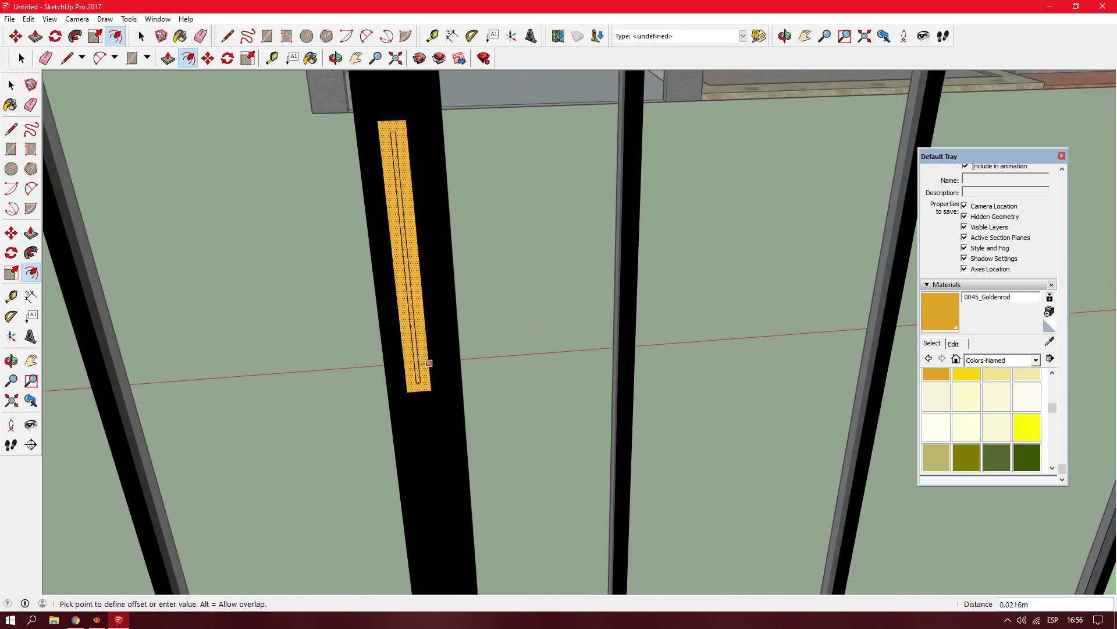
pyautogui.press('p')
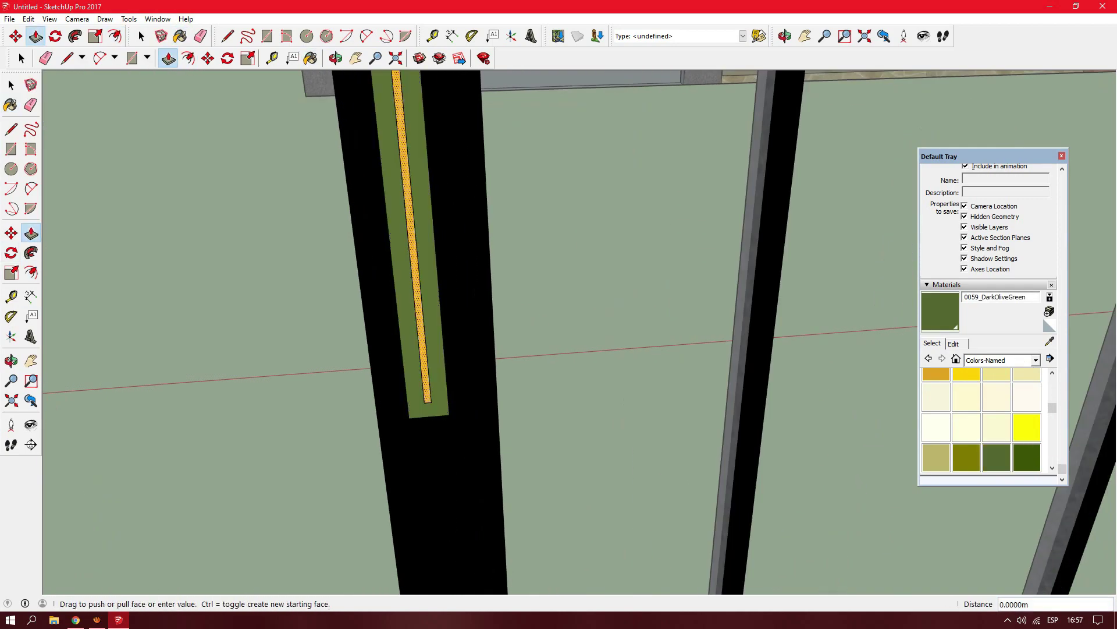
pyautogui.scroll(-3, 424, 384)
pyautogui.scroll(3, 445, 545)
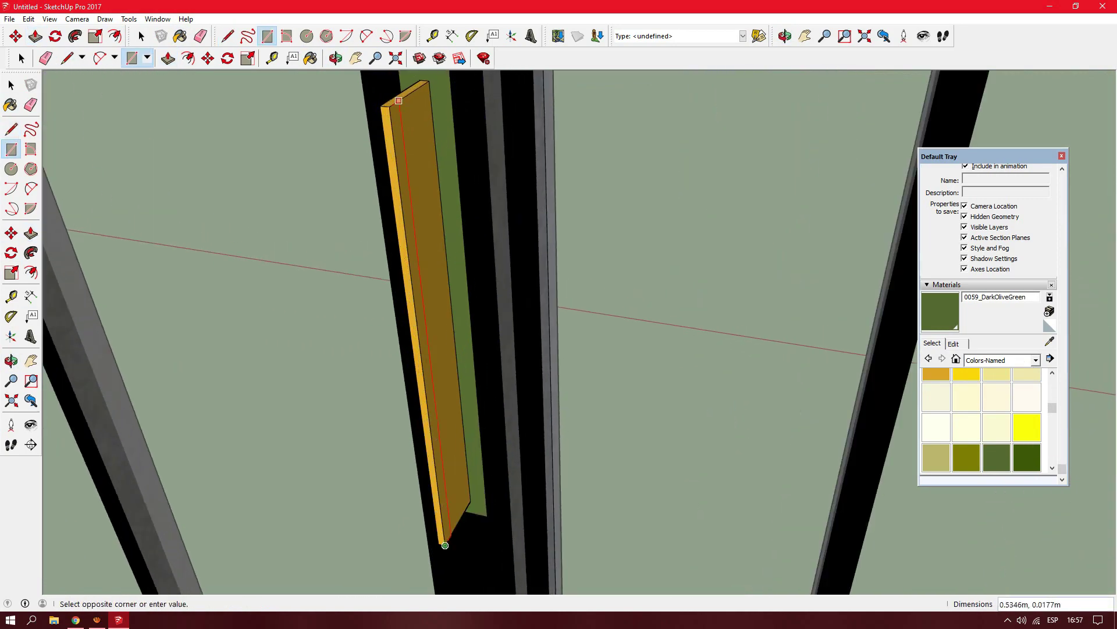
pyautogui.moveTo(442, 320); pyautogui.dragTo(640, 326, button='middle')
# - Draw a raised bar rectangle on the goldenrod plate to finish the handle
pyautogui.press('r')
pyautogui.click(516, 319)
pyautogui.scroll(3, 82, 251)
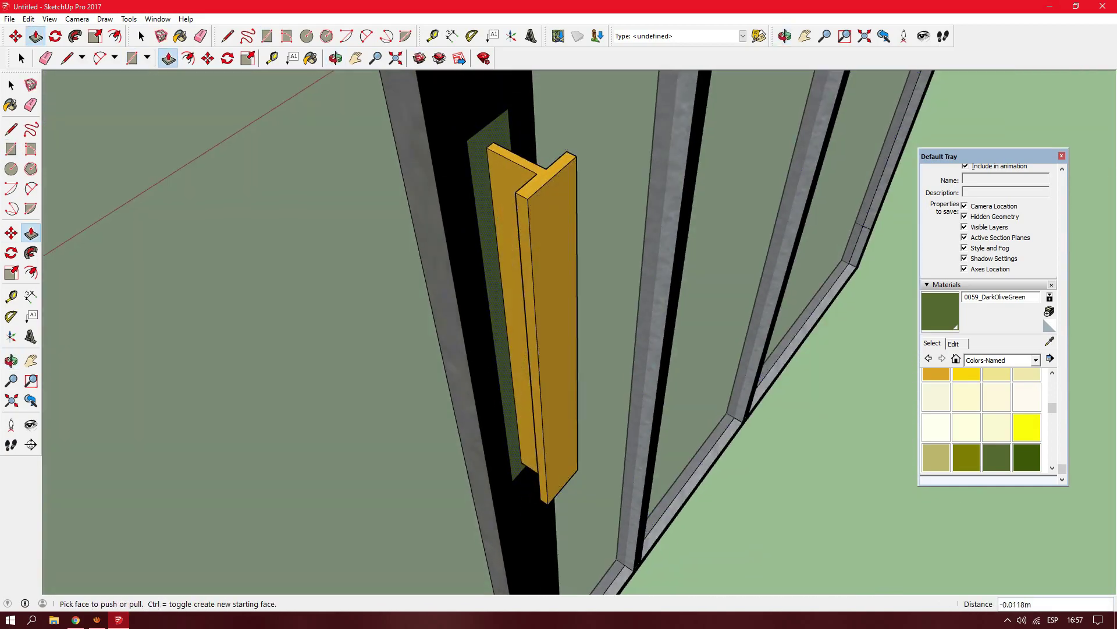
pyautogui.moveTo(558, 326); pyautogui.dragTo(640, 326, button='middle')
pyautogui.click(1061, 156)
pyautogui.scroll(-5, 558, 326)
pyautogui.moveTo(559, 326); pyautogui.dragTo(558, 233, button='middle')
# - Paste a glass-door copy into the first balcony opening and scale it to fill the opening
pyautogui.scroll(2, 559, 233)
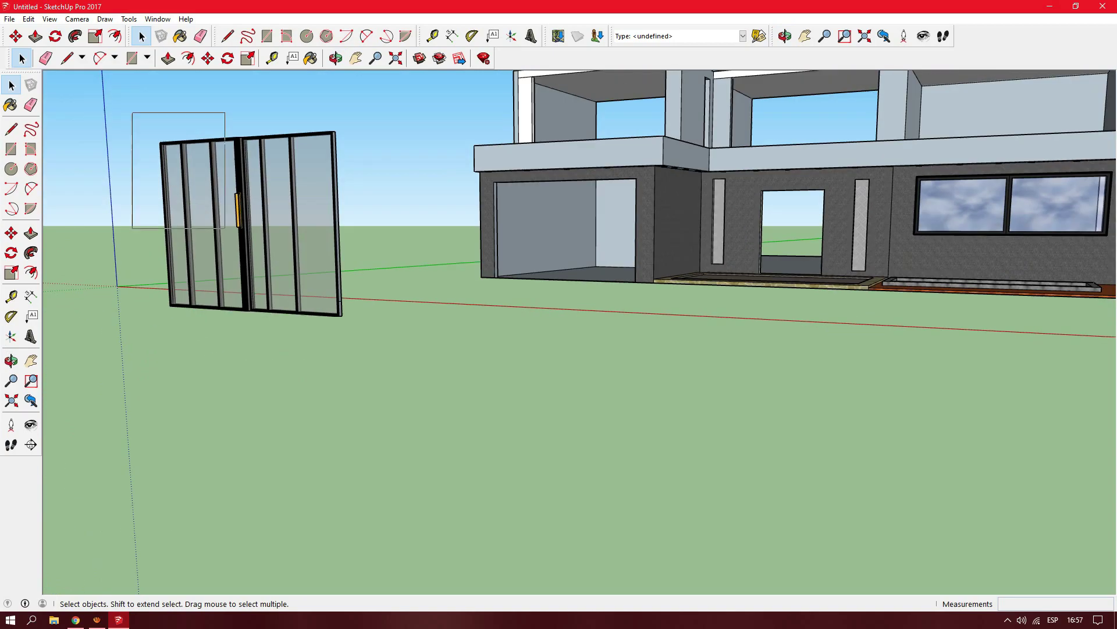
pyautogui.hotkey('ctrl', 'v')
pyautogui.click(547, 151)
pyautogui.scroll(5, 547, 151)
pyautogui.scroll(-3, 548, 151)
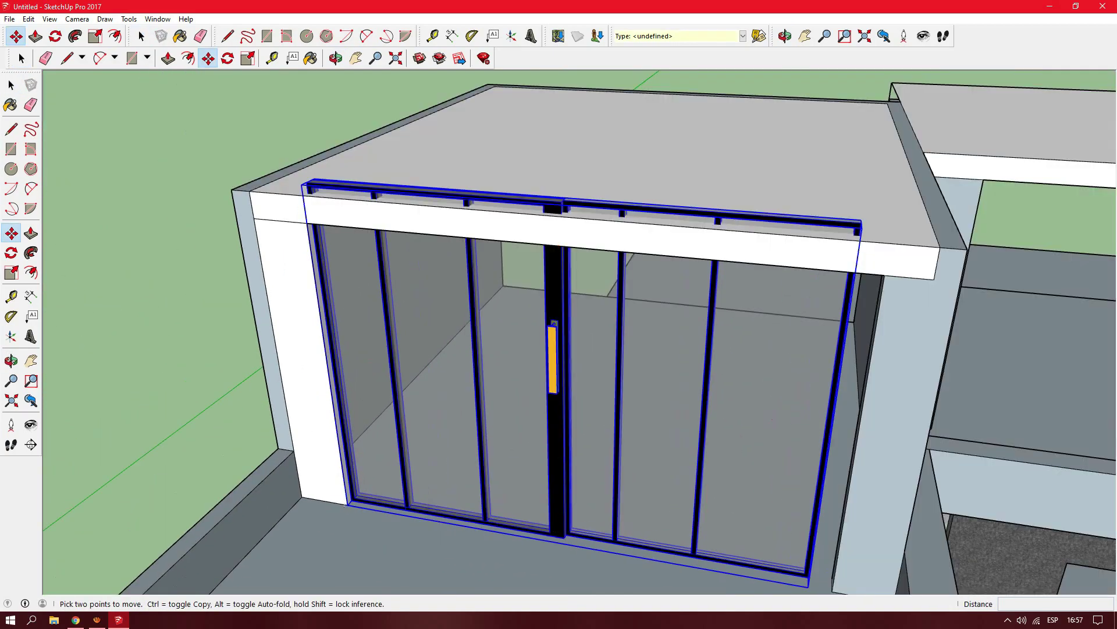
pyautogui.press('s')
pyautogui.moveTo(548, 326)
pyautogui.mouseDown(button='middle')
pyautogui.moveTo(582, 326)
pyautogui.moveTo(558, 261)
pyautogui.mouseUp(button='middle')
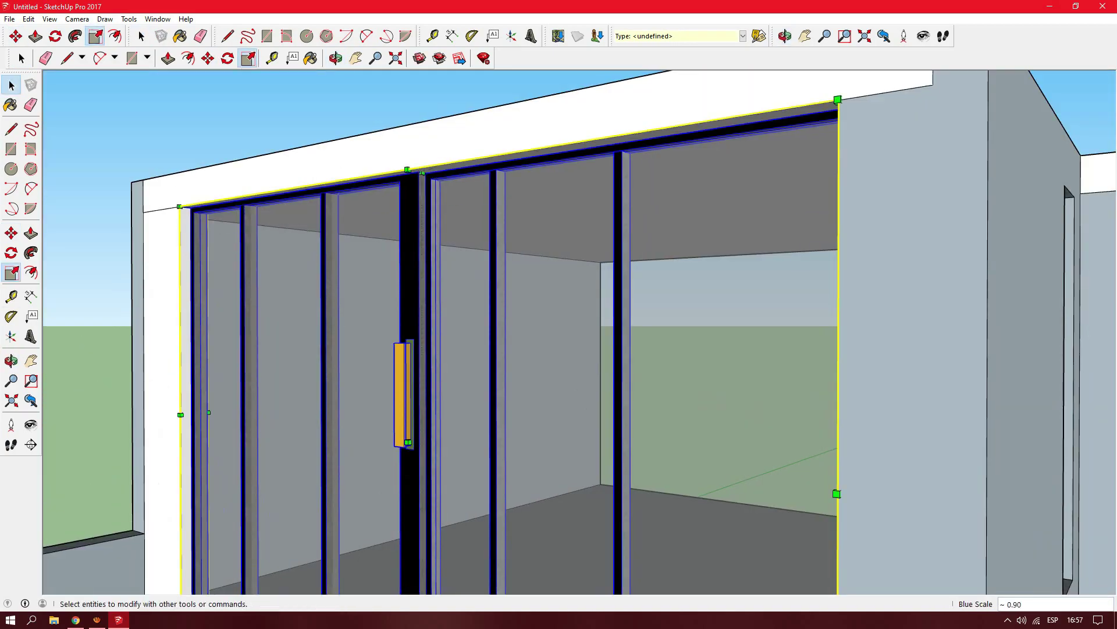
pyautogui.press('space')
pyautogui.scroll(-5, 559, 326)
pyautogui.moveTo(559, 326); pyautogui.dragTo(582, 372, button='middle')
# - Rescale and reposition the selected door copy so it fills the upper-floor opening
pyautogui.click(454, 251)
pyautogui.scroll(5, 454, 262)
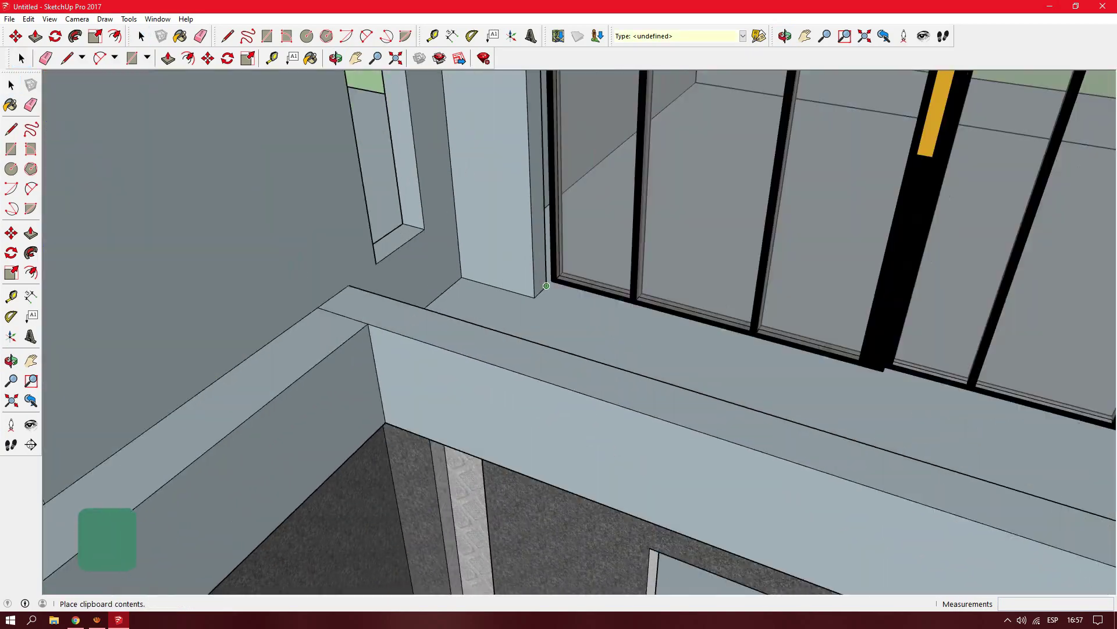
pyautogui.press('s')
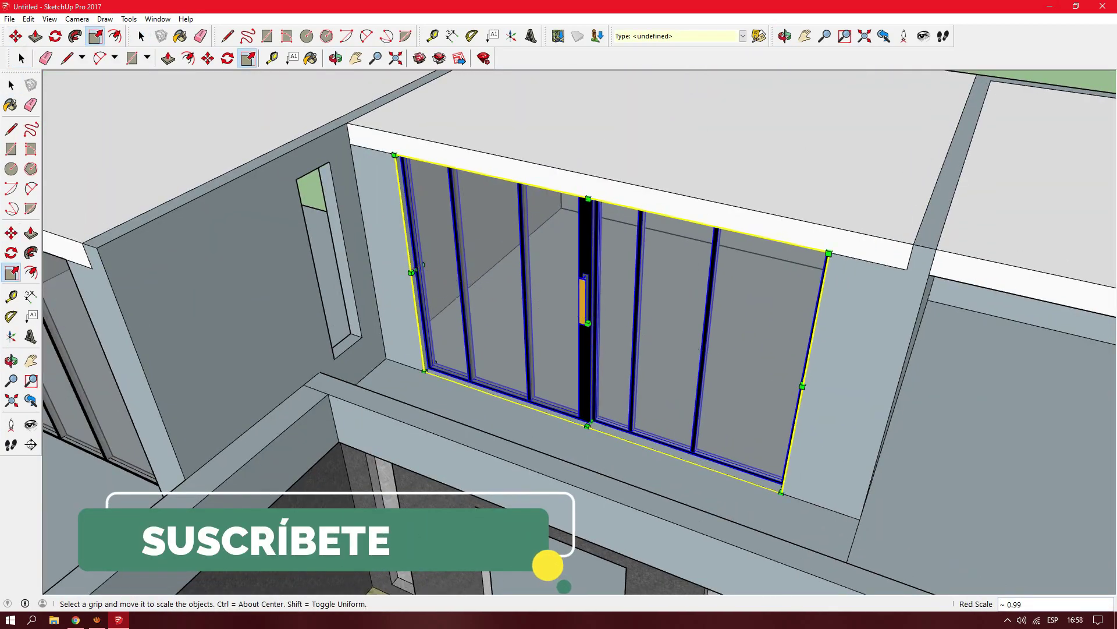
pyautogui.press('space')
pyautogui.moveTo(559, 326)
pyautogui.mouseDown(button='middle')
pyautogui.moveTo(442, 291)
pyautogui.moveTo(175, 268)
pyautogui.mouseUp(button='middle')
pyautogui.scroll(-3, 442, 291)
pyautogui.press('m')
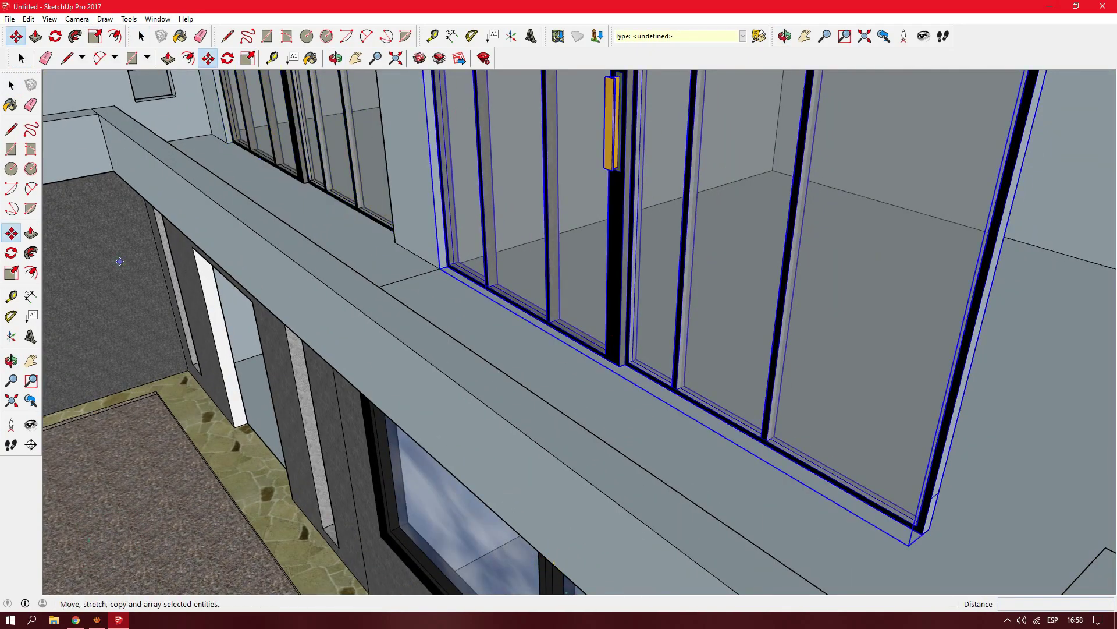
pyautogui.scroll(-3, 905, 322)
pyautogui.scroll(3, 656, 101)
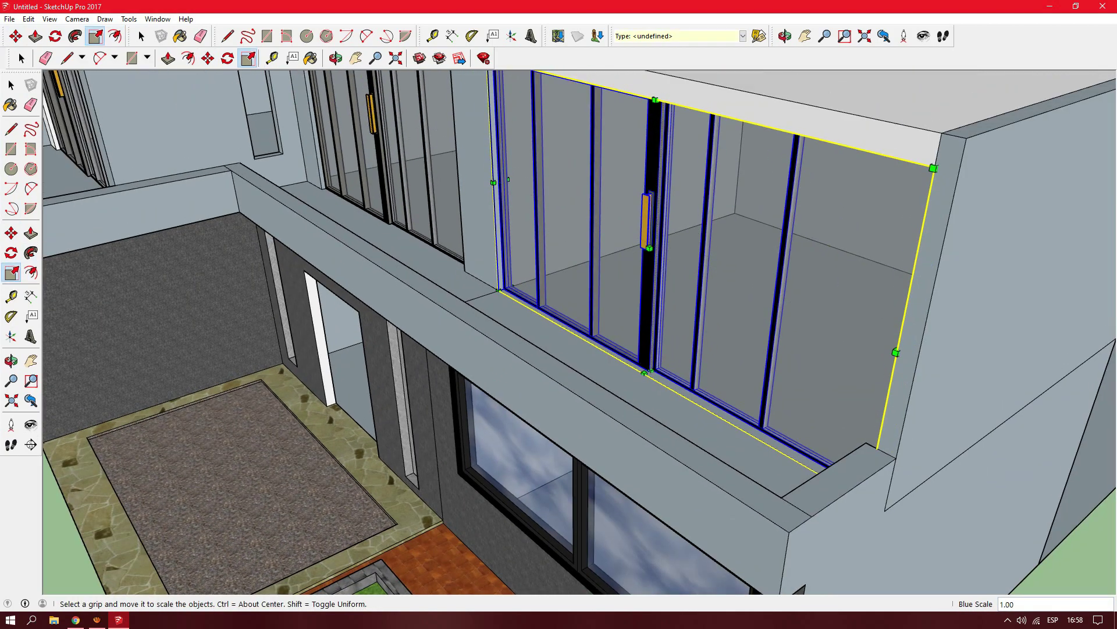
pyautogui.scroll(-5, 559, 332)
pyautogui.moveTo(559, 331)
pyautogui.mouseDown(button='middle')
pyautogui.moveTo(617, 361)
pyautogui.moveTo(559, 331)
pyautogui.mouseUp(button='middle')
pyautogui.scroll(5, 559, 332)
# - Tidy the roof edge above the first glass door with Eraser, Rectangle and Push/Pull
pyautogui.press('p')
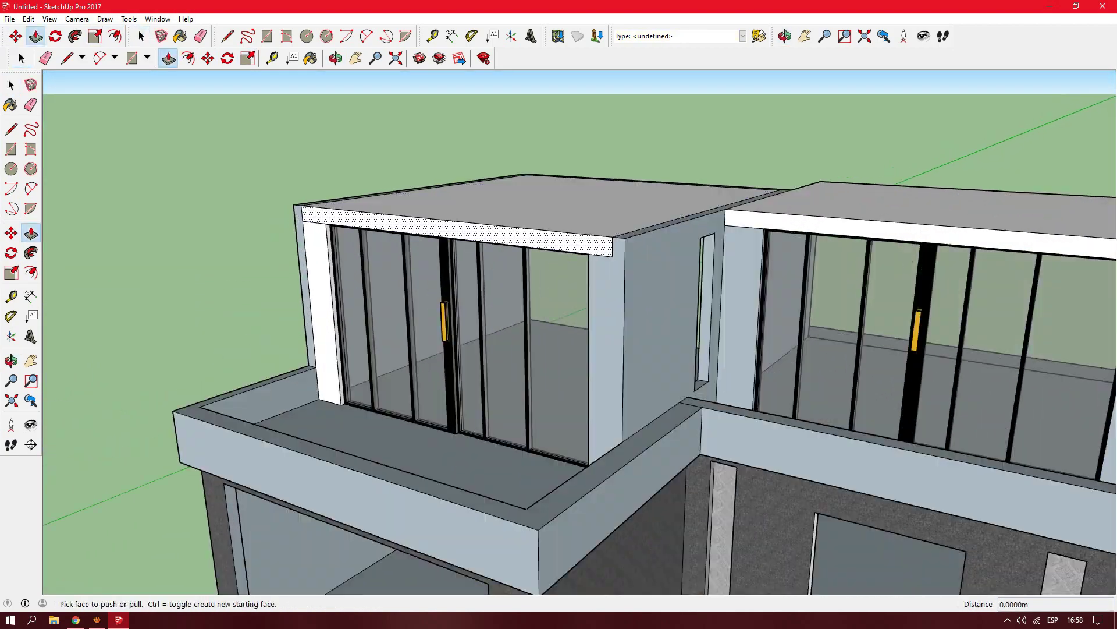
pyautogui.scroll(3, 442, 224)
pyautogui.press('e')
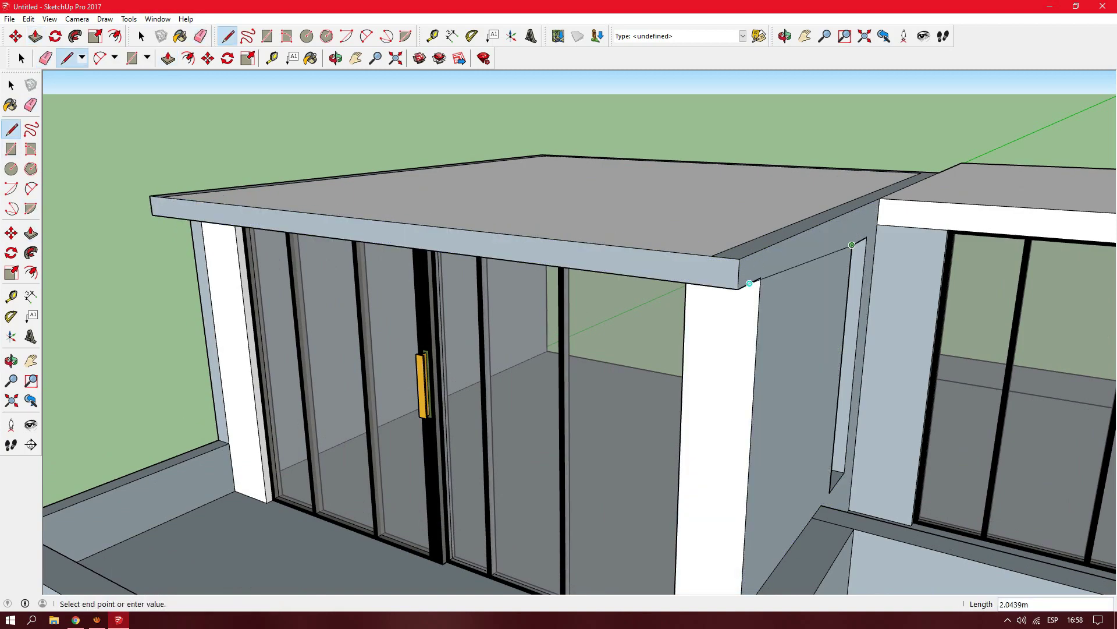
pyautogui.moveTo(617, 332); pyautogui.dragTo(524, 326, button='middle')
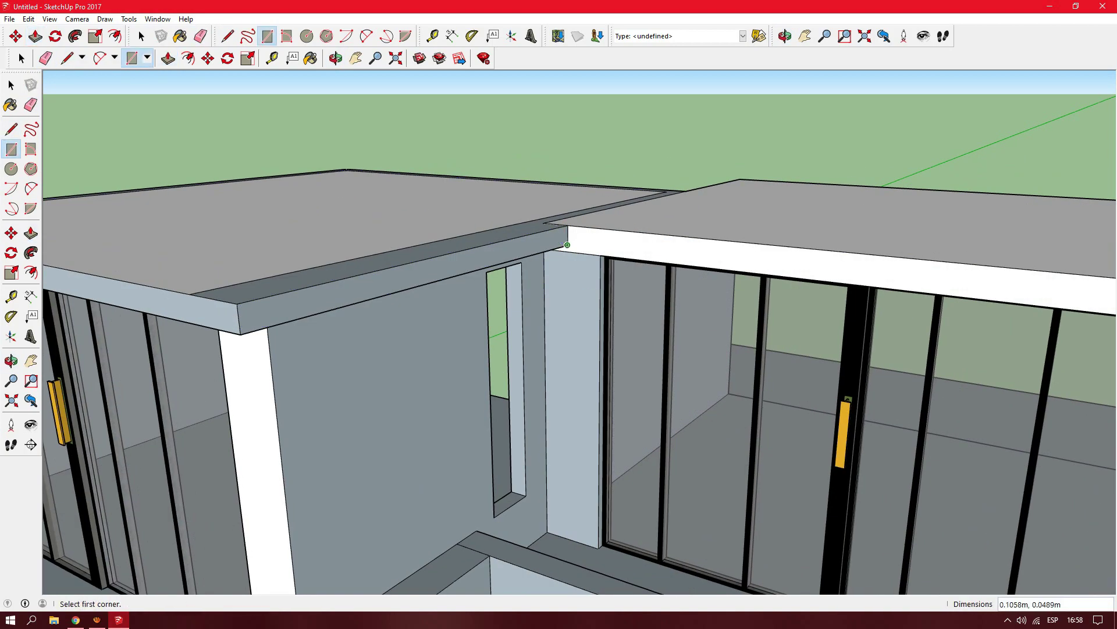
pyautogui.click(568, 245)
pyautogui.moveTo(568, 245); pyautogui.dragTo(489, 262, button='middle')
pyautogui.press('p')
# - Push/pull the left upper balcony roof slab out over its glass door
pyautogui.moveTo(559, 349); pyautogui.dragTo(640, 360, button='middle')
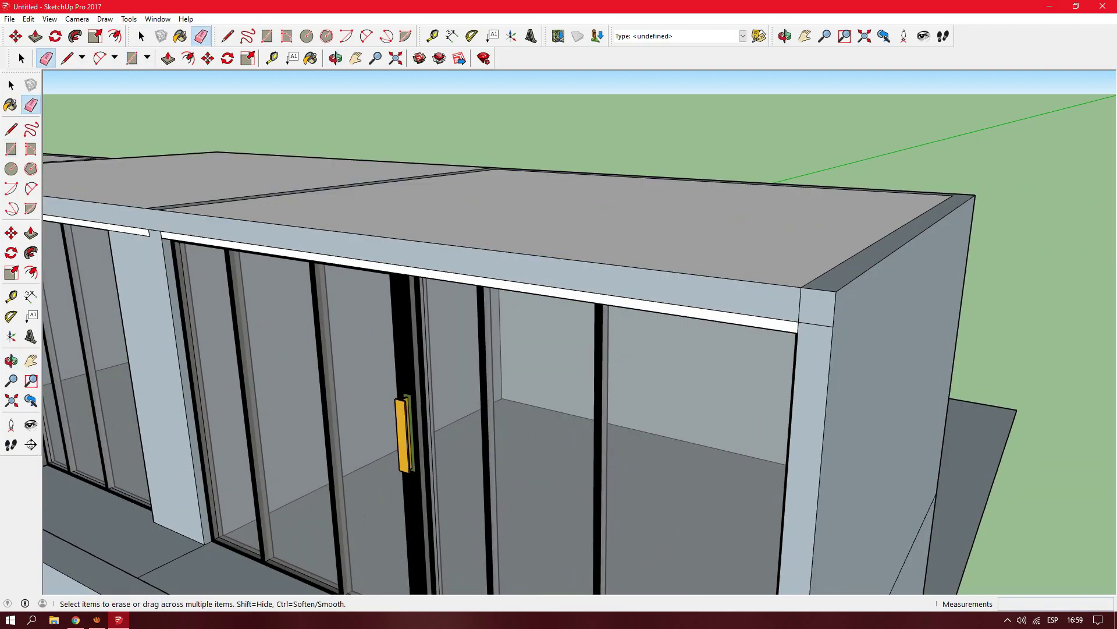
pyautogui.press('space')
pyautogui.scroll(-10, 559, 332)
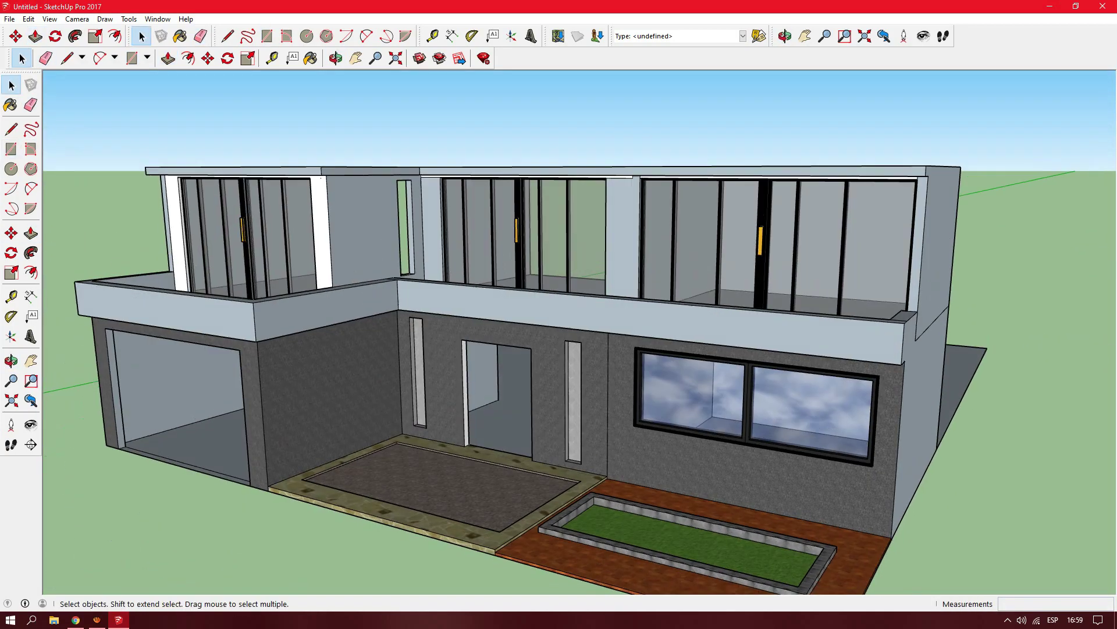
pyautogui.moveTo(558, 291); pyautogui.dragTo(558, 244, button='middle')
pyautogui.moveTo(559, 332)
pyautogui.mouseDown(button='middle')
pyautogui.moveTo(616, 326)
pyautogui.moveTo(442, 326)
pyautogui.mouseUp(button='middle')
pyautogui.scroll(5, 349, 262)
pyautogui.scroll(3, 559, 332)
pyautogui.press('p')
pyautogui.scroll(3, 559, 332)
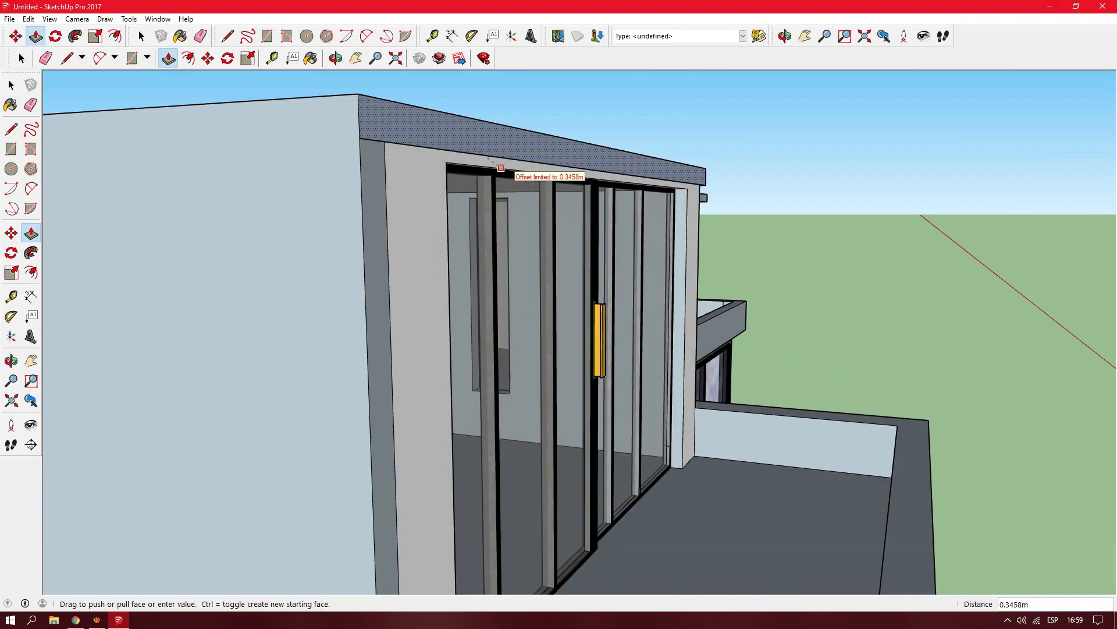
pyautogui.scroll(2, 558, 332)
pyautogui.scroll(-5, 559, 331)
# - Orbit and zoom out to a higher, frontal view over the house and entrance floor
pyautogui.moveTo(559, 332); pyautogui.dragTo(559, 280, button='middle')
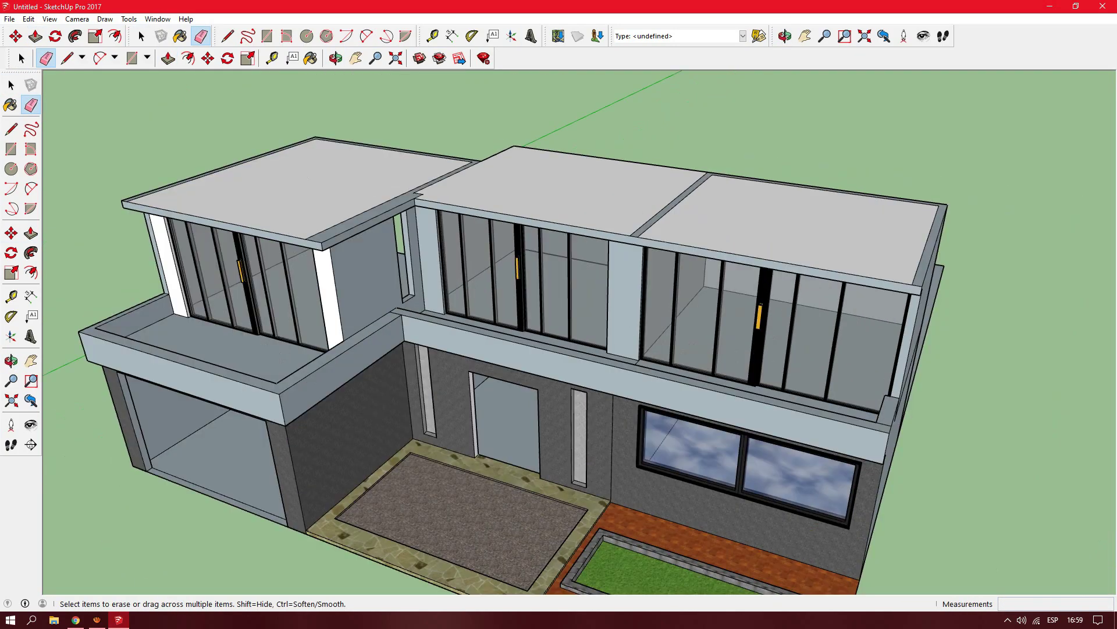
pyautogui.scroll(3, 559, 331)
pyautogui.scroll(-3, 558, 332)
pyautogui.moveTo(558, 332); pyautogui.dragTo(523, 315, button='middle')
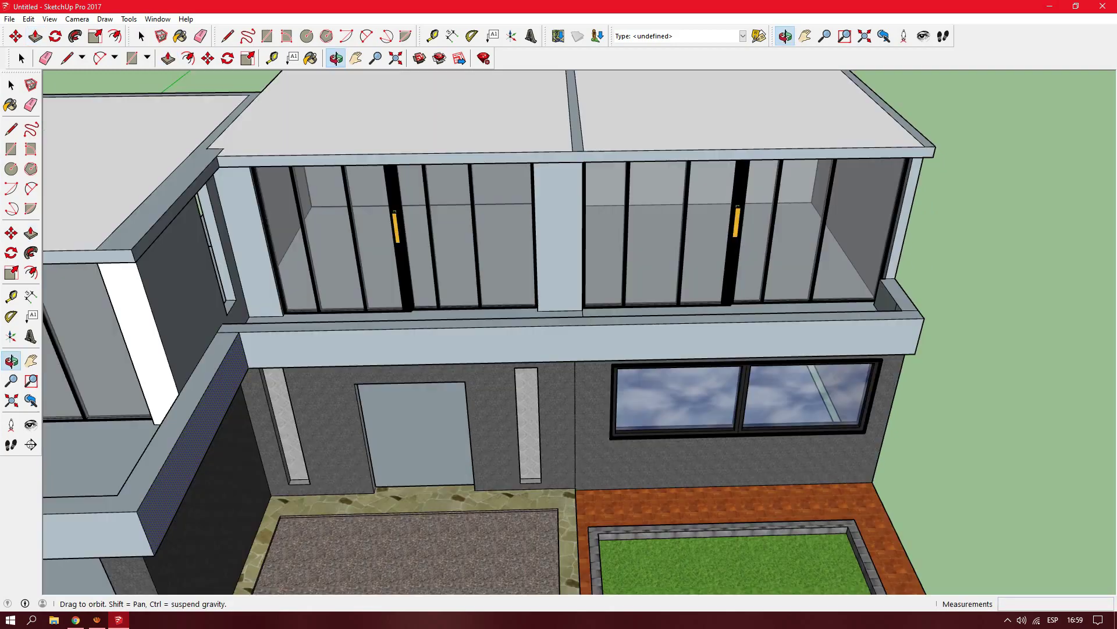
pyautogui.scroll(3, 559, 332)
pyautogui.scroll(2, 559, 332)
pyautogui.scroll(-3, 559, 331)
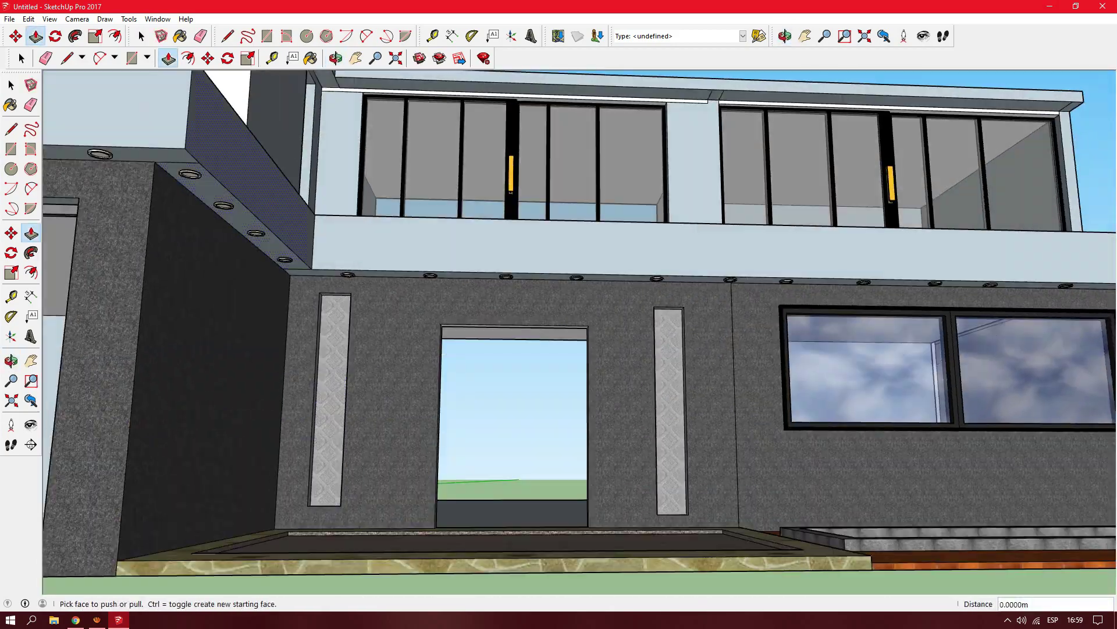
pyautogui.moveTo(559, 332); pyautogui.dragTo(558, 291, button='middle')
pyautogui.scroll(3, 559, 332)
pyautogui.scroll(-3, 558, 332)
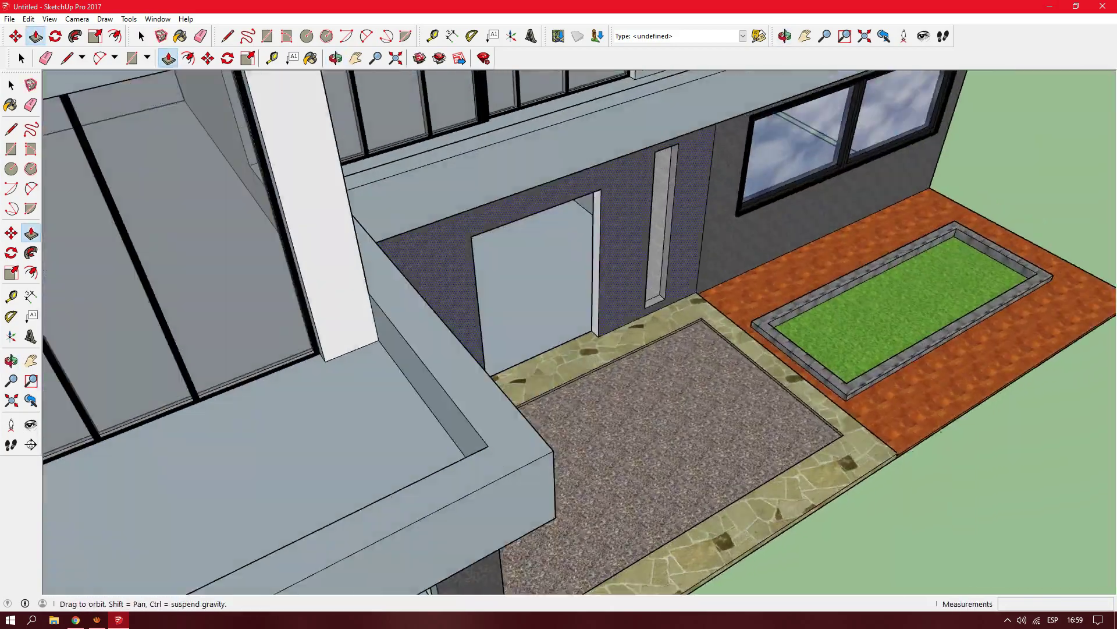
pyautogui.moveTo(559, 331); pyautogui.dragTo(559, 314, button='middle')
pyautogui.scroll(4, 559, 332)
# - Work on the balcony corner with Line, Rectangle and Eraser, then return to Select
pyautogui.press('l')
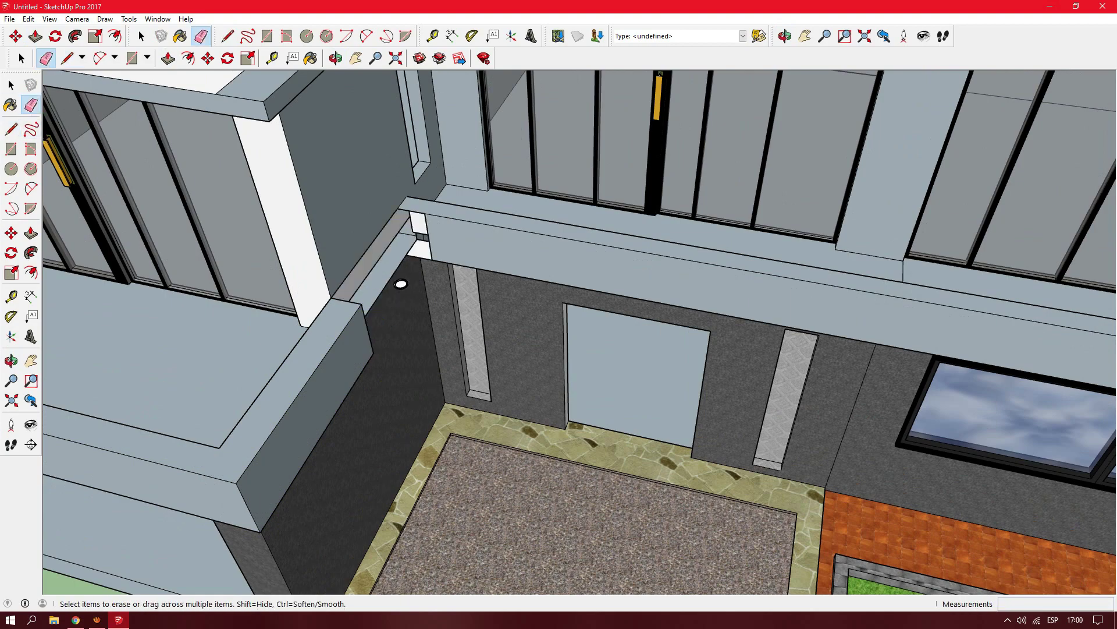
pyautogui.scroll(2, 401, 283)
pyautogui.press('r')
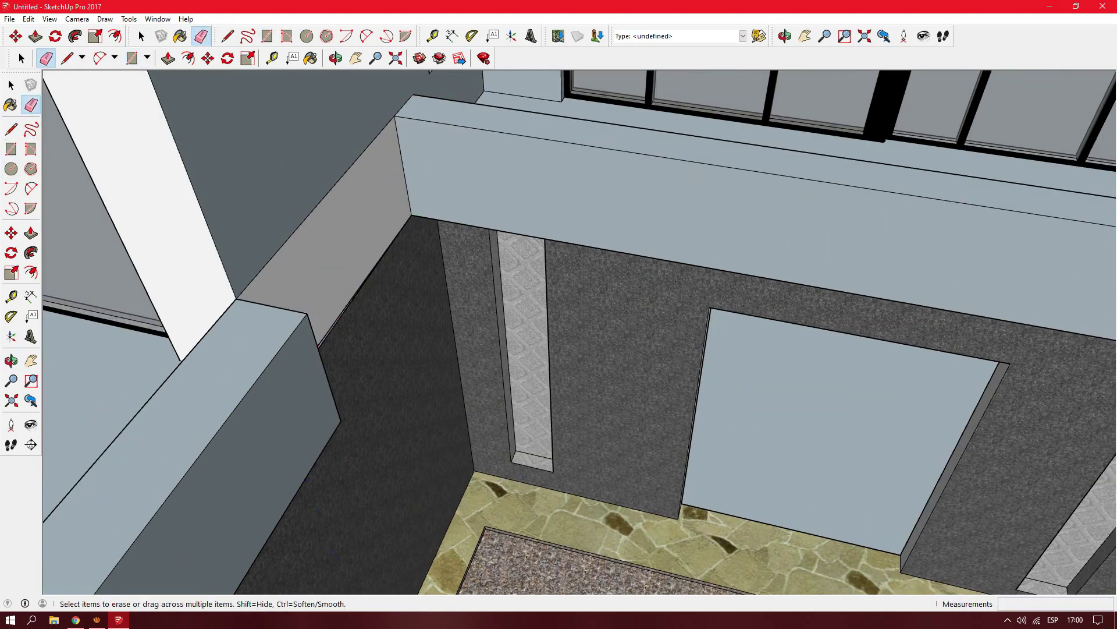
pyautogui.scroll(3, 558, 331)
pyautogui.press('r')
pyautogui.moveTo(82, 181); pyautogui.dragTo(324, 373, button='middle')
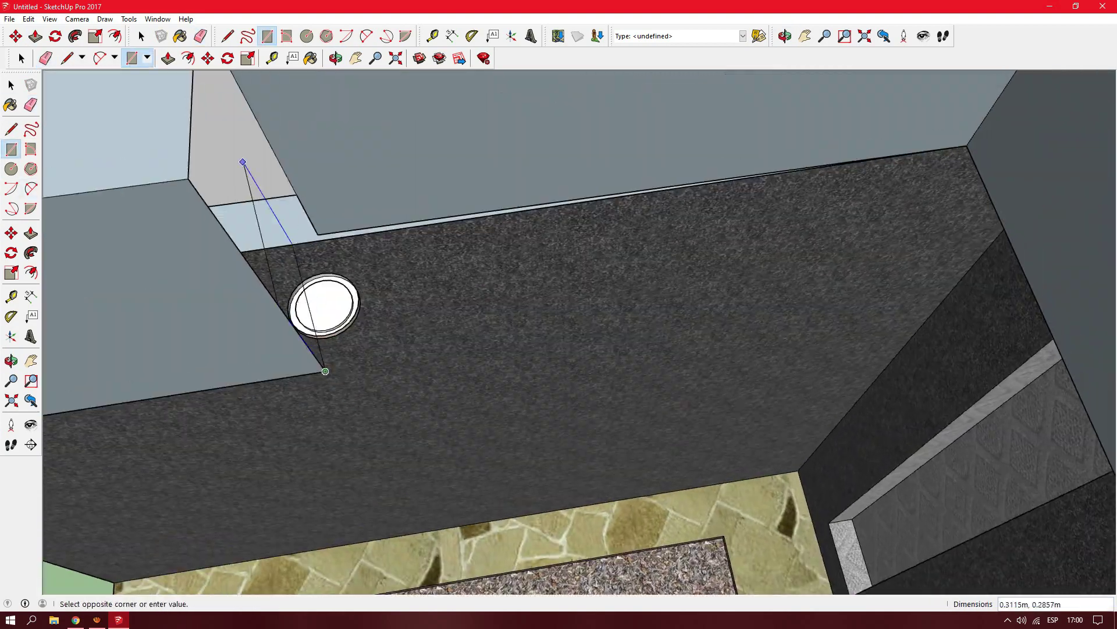
pyautogui.scroll(2, 327, 308)
pyautogui.moveTo(324, 304); pyautogui.dragTo(316, 168, button='middle')
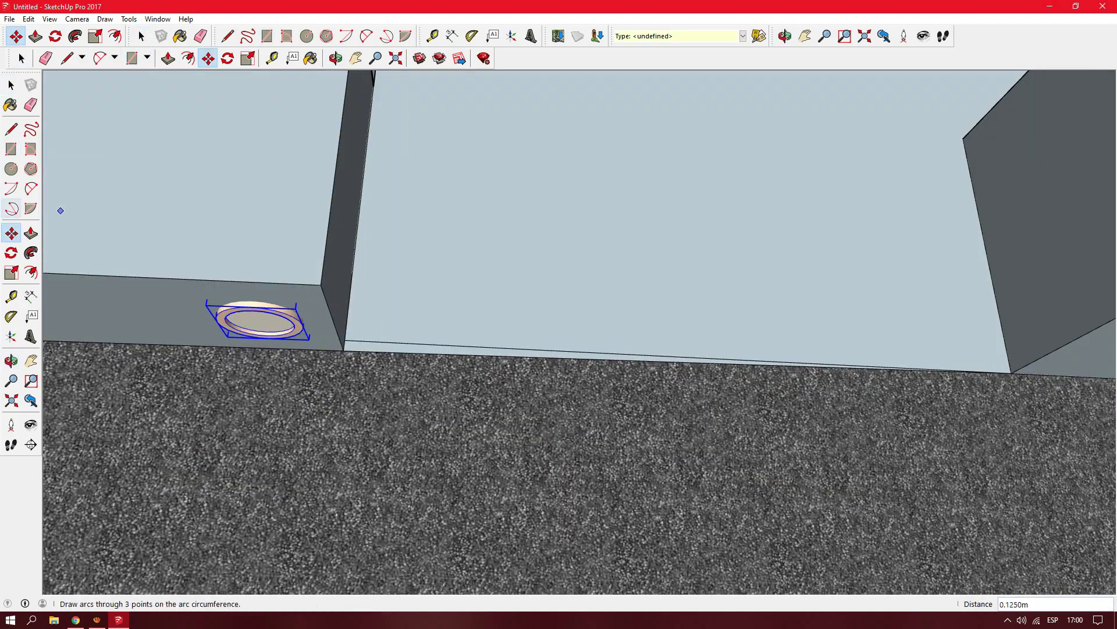
pyautogui.press('e')
pyautogui.scroll(-5, 558, 331)
pyautogui.scroll(-5, 558, 331)
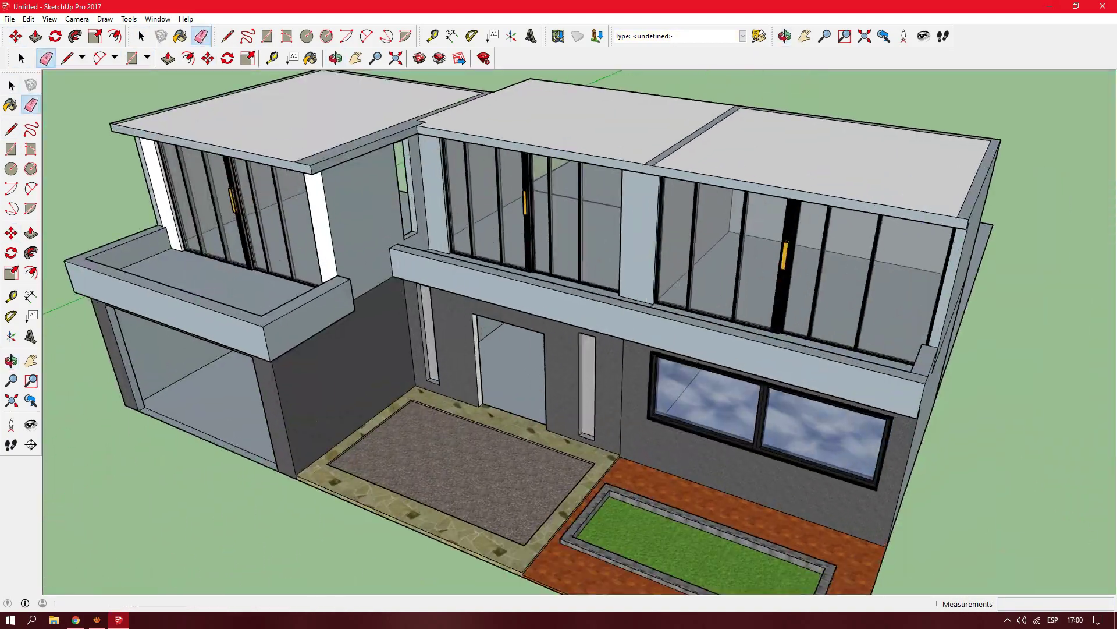
pyautogui.press('space')
pyautogui.moveTo(559, 262)
pyautogui.mouseDown(button='middle')
pyautogui.moveTo(559, 349)
pyautogui.moveTo(524, 280)
pyautogui.moveTo(558, 349)
pyautogui.moveTo(559, 175)
pyautogui.mouseUp(button='middle')
# - Paste several downlight copies into the ceiling above the upper-floor sliding doors
pyautogui.scroll(5, 558, 332)
pyautogui.scroll(3, 559, 331)
pyautogui.moveTo(558, 291); pyautogui.dragTo(558, 244, button='middle')
pyautogui.hotkey('ctrl', 'v')
pyautogui.scroll(3, 546, 149)
pyautogui.scroll(5, 546, 149)
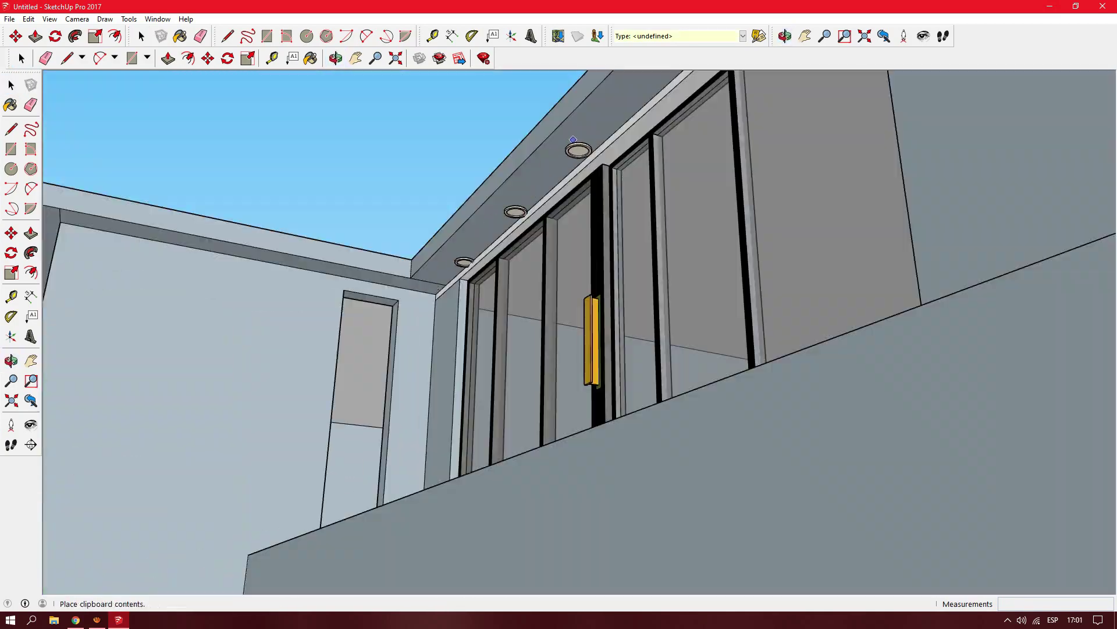
pyautogui.scroll(-5, 546, 149)
pyautogui.scroll(5, 640, 173)
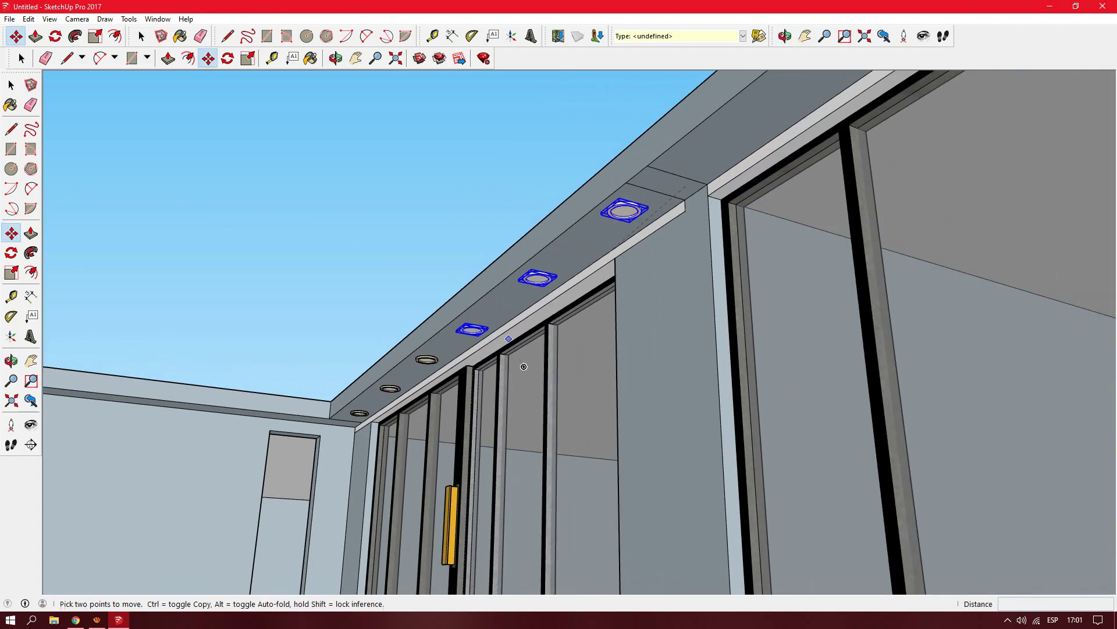
pyautogui.hotkey('ctrl', 'v')
pyautogui.moveTo(524, 366)
pyautogui.mouseDown(button='middle')
pyautogui.moveTo(512, 326)
pyautogui.moveTo(527, 233)
pyautogui.moveTo(586, 218)
pyautogui.mouseUp(button='middle')
pyautogui.hotkey('ctrl', 'v')
# - Add a downlight to the left balcony ceiling and orbit back to a front view
pyautogui.scroll(-5, 579, 332)
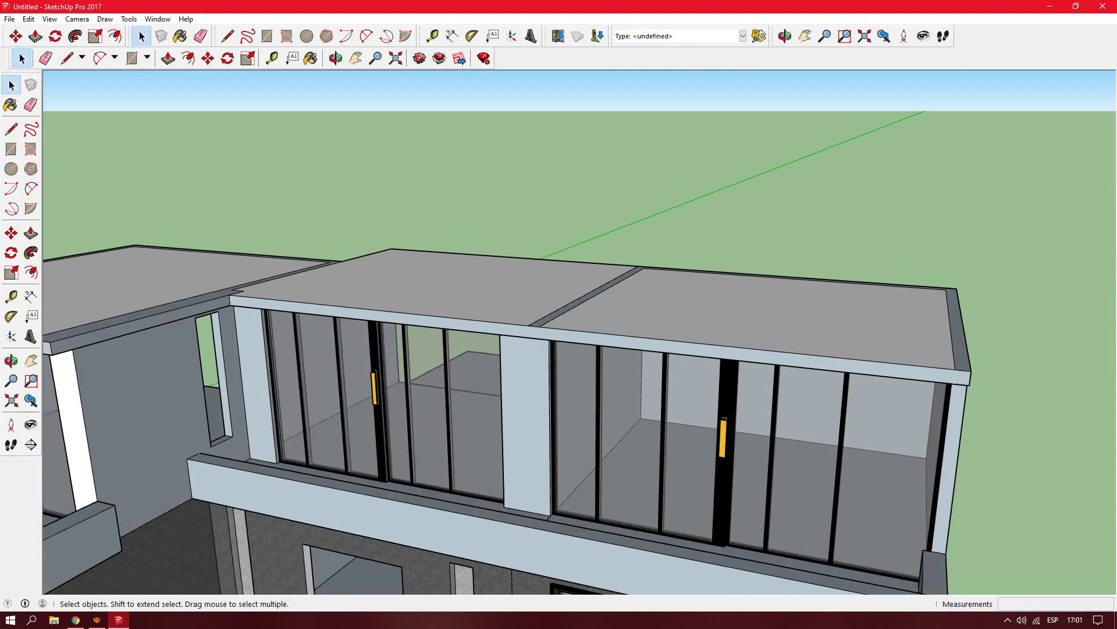
pyautogui.moveTo(580, 332)
pyautogui.mouseDown(button='middle')
pyautogui.moveTo(617, 350)
pyautogui.moveTo(582, 302)
pyautogui.mouseUp(button='middle')
pyautogui.scroll(5, 580, 332)
pyautogui.hotkey('ctrl', 'v')
pyautogui.scroll(3, 482, 116)
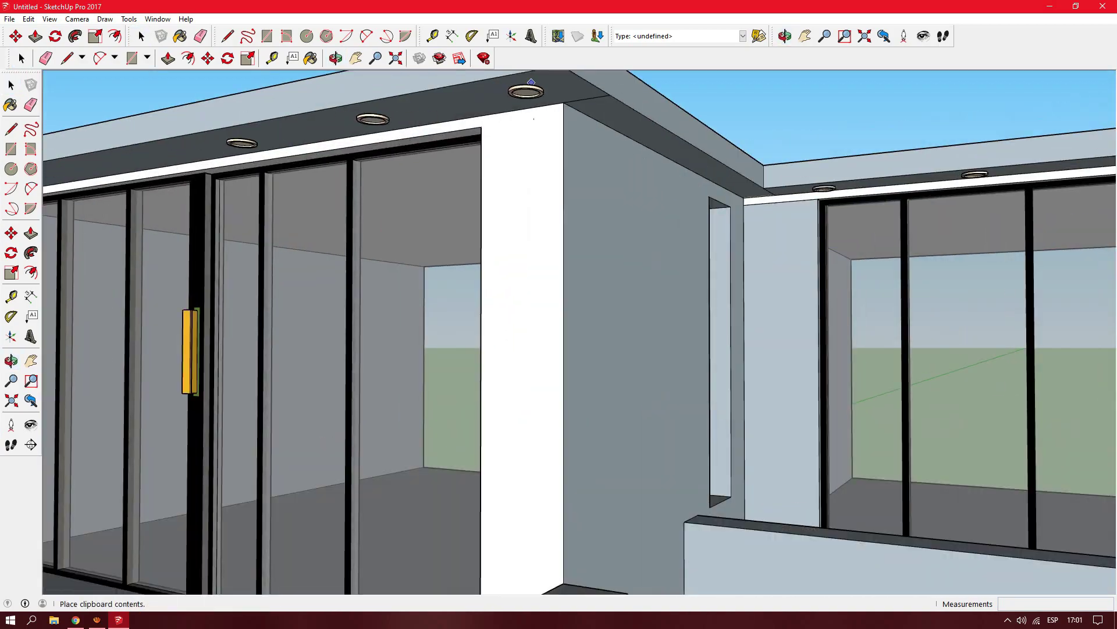
pyautogui.scroll(2, 407, 110)
pyautogui.scroll(-5, 580, 332)
pyautogui.moveTo(580, 332); pyautogui.dragTo(606, 303, button='middle')
pyautogui.scroll(-2, 580, 331)
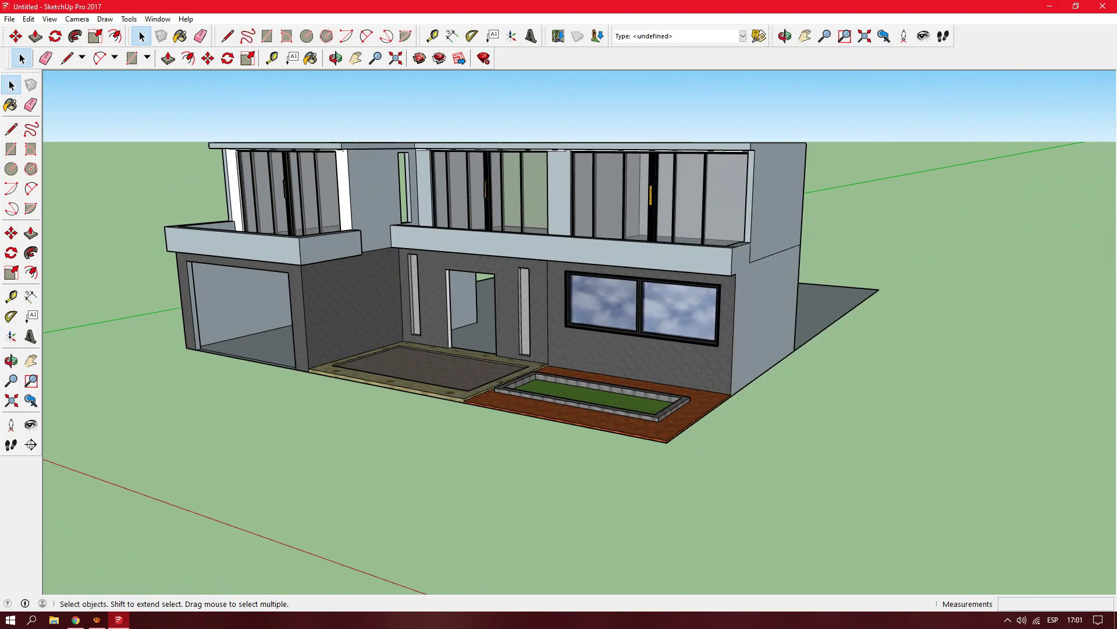
pyautogui.moveTo(559, 314)
pyautogui.mouseDown(button='middle')
pyautogui.moveTo(588, 314)
pyautogui.moveTo(559, 349)
pyautogui.mouseUp(button='middle')
pyautogui.scroll(3, 559, 314)
# - Place the pasted glass railing at the post-base corner of the upper balcony ledge
pyautogui.scroll(2, 559, 314)
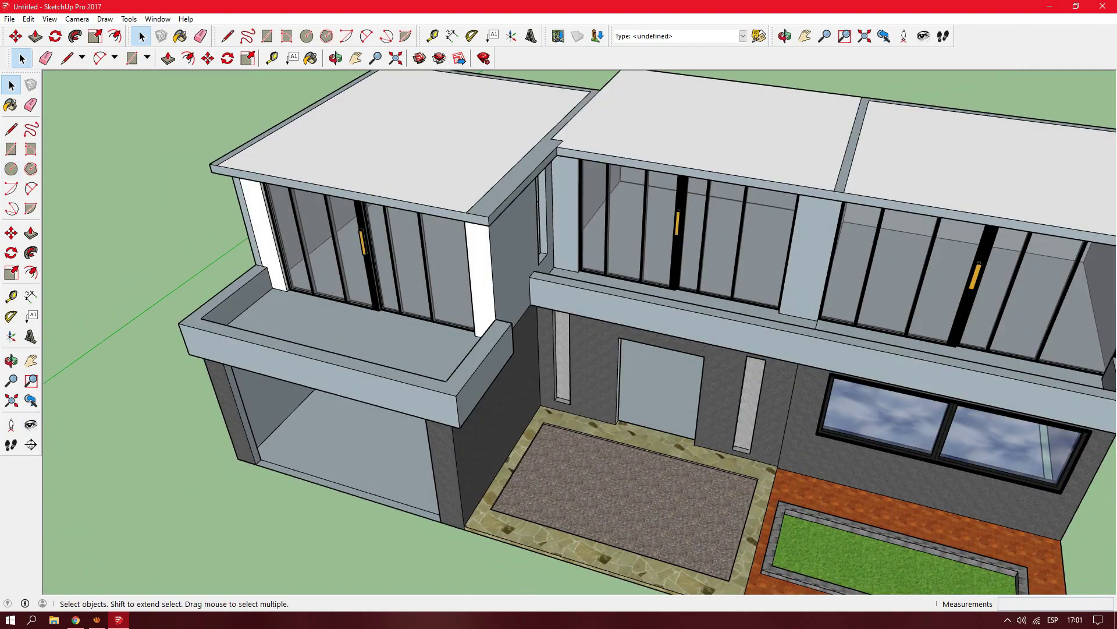
pyautogui.keyDown('shift'); pyautogui.moveTo(524, 408); pyautogui.dragTo(582, 163, button='middle'); pyautogui.keyUp('shift')
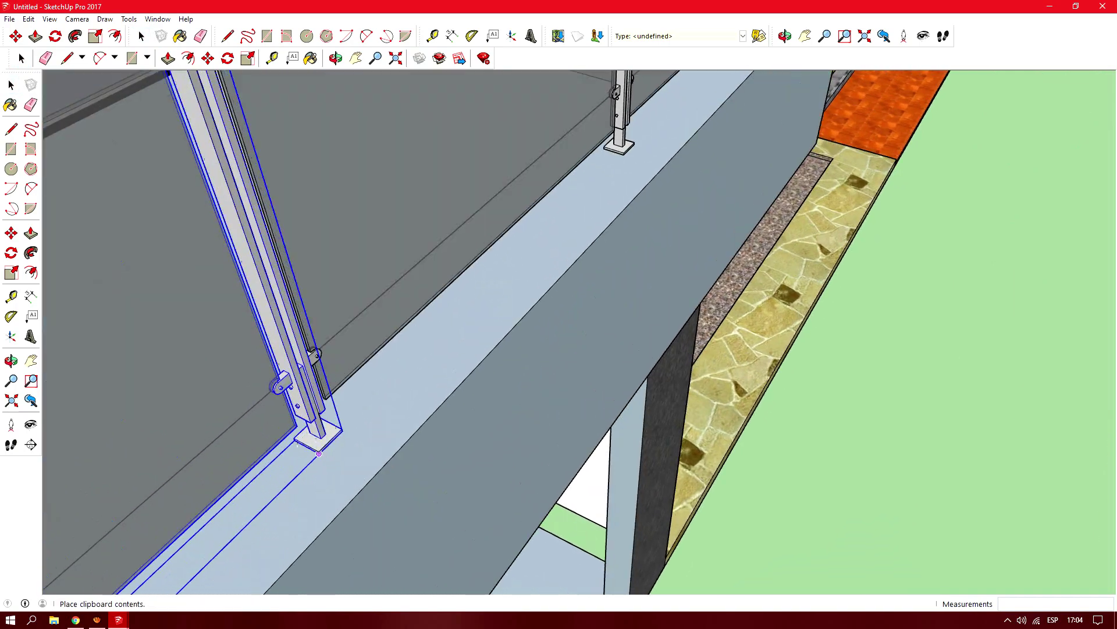
pyautogui.scroll(2, 319, 453)
pyautogui.moveTo(319, 407)
pyautogui.mouseDown(button='middle')
pyautogui.moveTo(479, 274)
pyautogui.moveTo(512, 103)
pyautogui.moveTo(349, 243)
pyautogui.mouseUp(button='middle')
pyautogui.scroll(3, 512, 104)
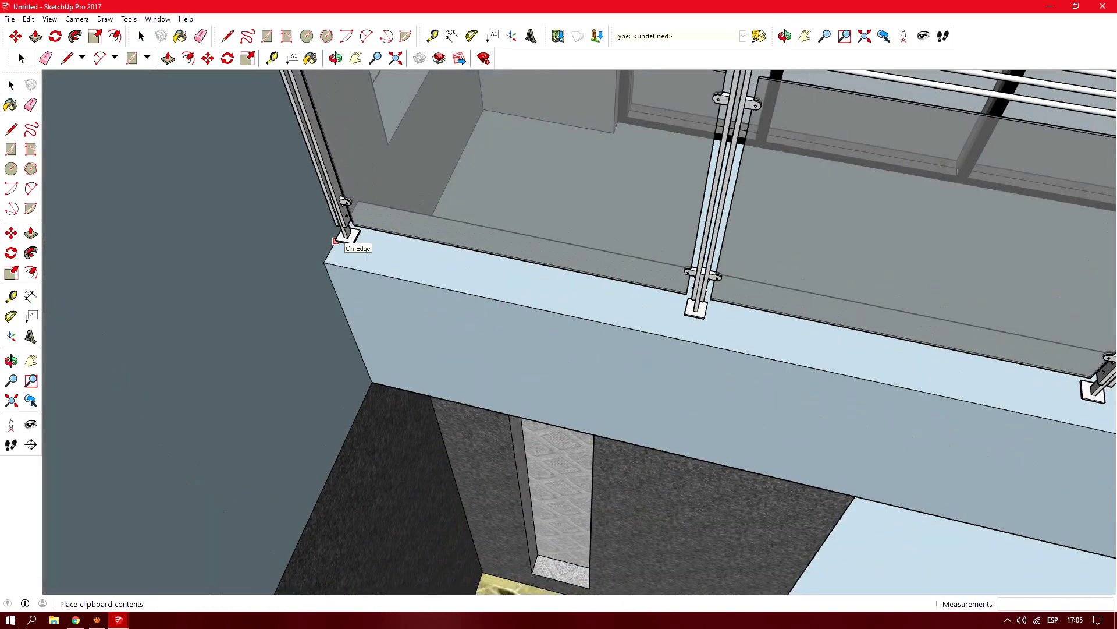
pyautogui.scroll(3, 180, 200)
pyautogui.scroll(3, 279, 262)
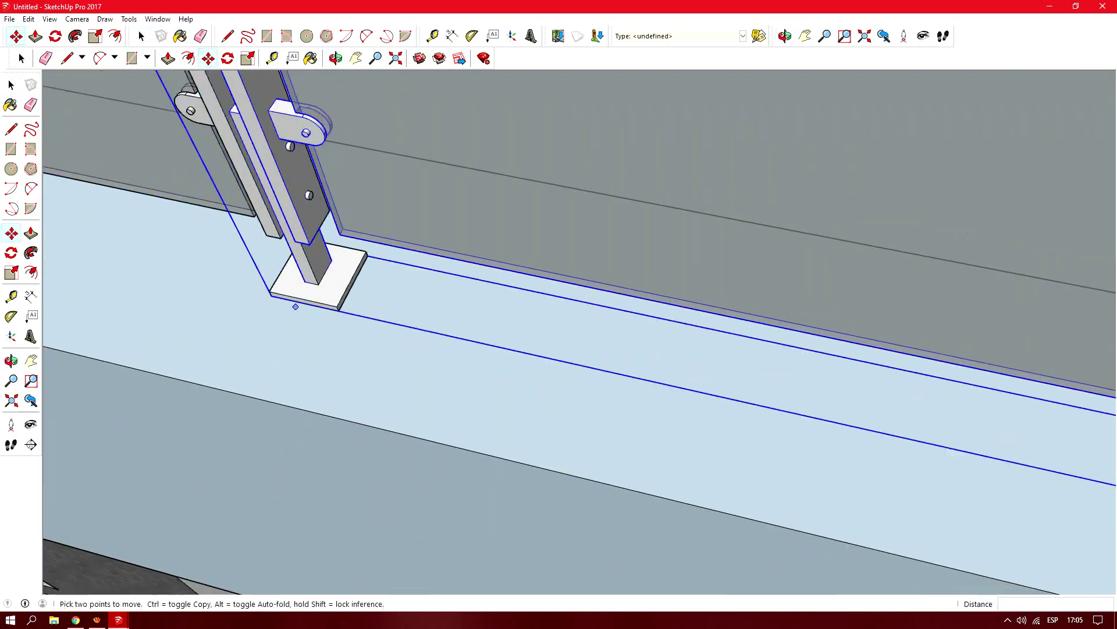
pyautogui.scroll(-5, 653, 374)
pyautogui.scroll(-2, 663, 404)
pyautogui.scroll(5, 599, 419)
pyautogui.scroll(2, 694, 503)
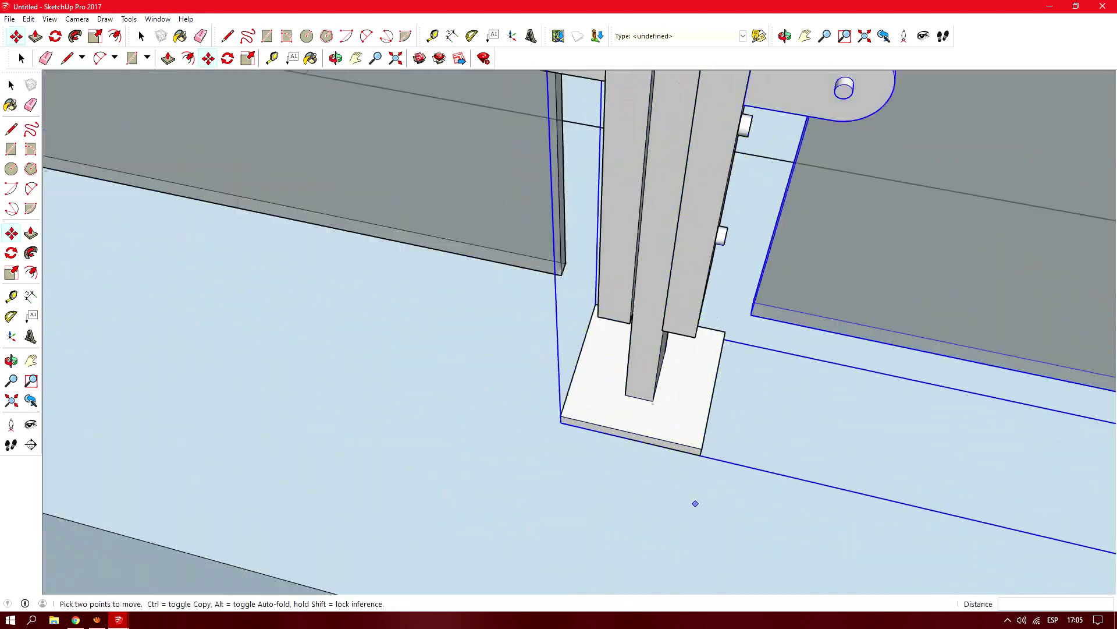
pyautogui.scroll(-5, 695, 503)
pyautogui.scroll(3, 666, 320)
pyautogui.scroll(1, 524, 319)
pyautogui.scroll(4, 494, 354)
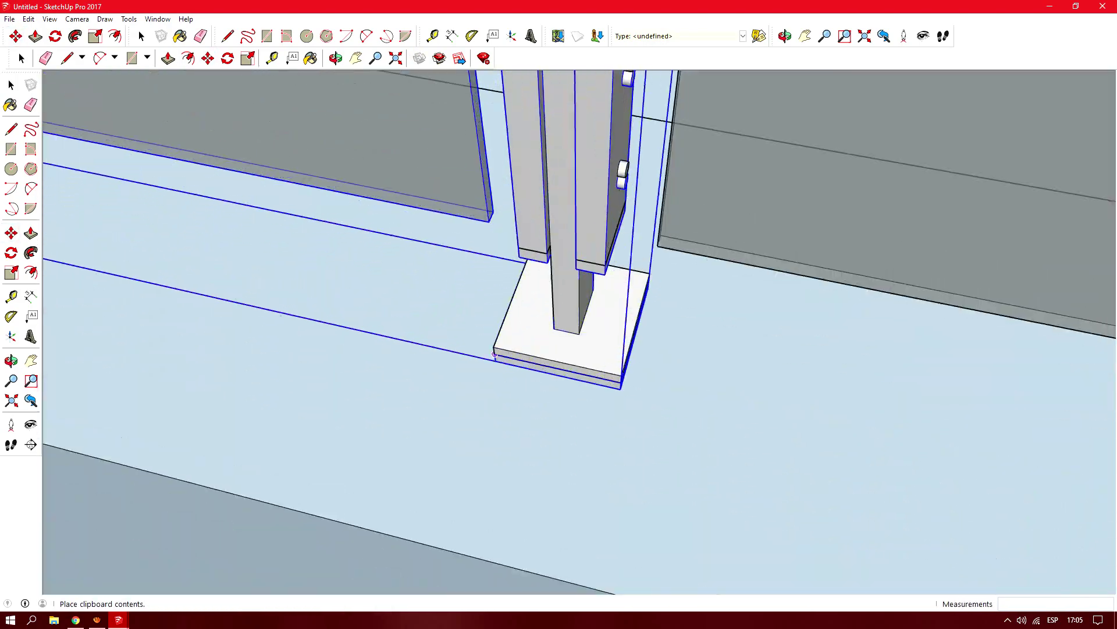
pyautogui.click(494, 354)
pyautogui.scroll(-5, 494, 354)
pyautogui.scroll(-3, 465, 355)
pyautogui.moveTo(466, 355); pyautogui.dragTo(437, 355, button='middle')
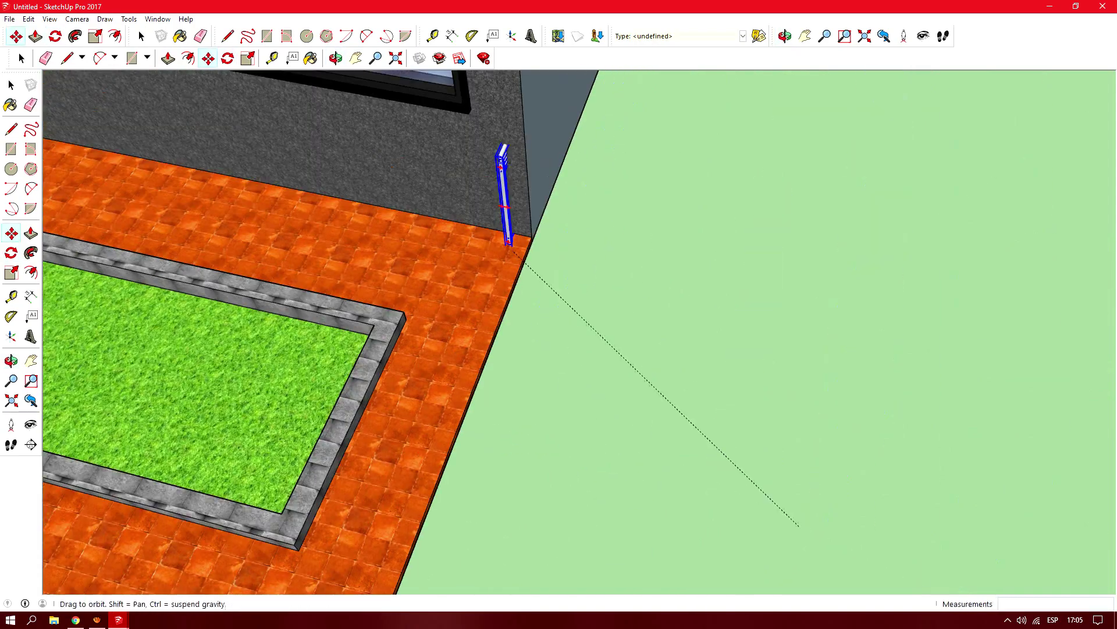
pyautogui.scroll(3, 580, 332)
# - Move a railing section so it sits beside the existing post on the ledge
pyautogui.press('space')
pyautogui.scroll(-4, 580, 331)
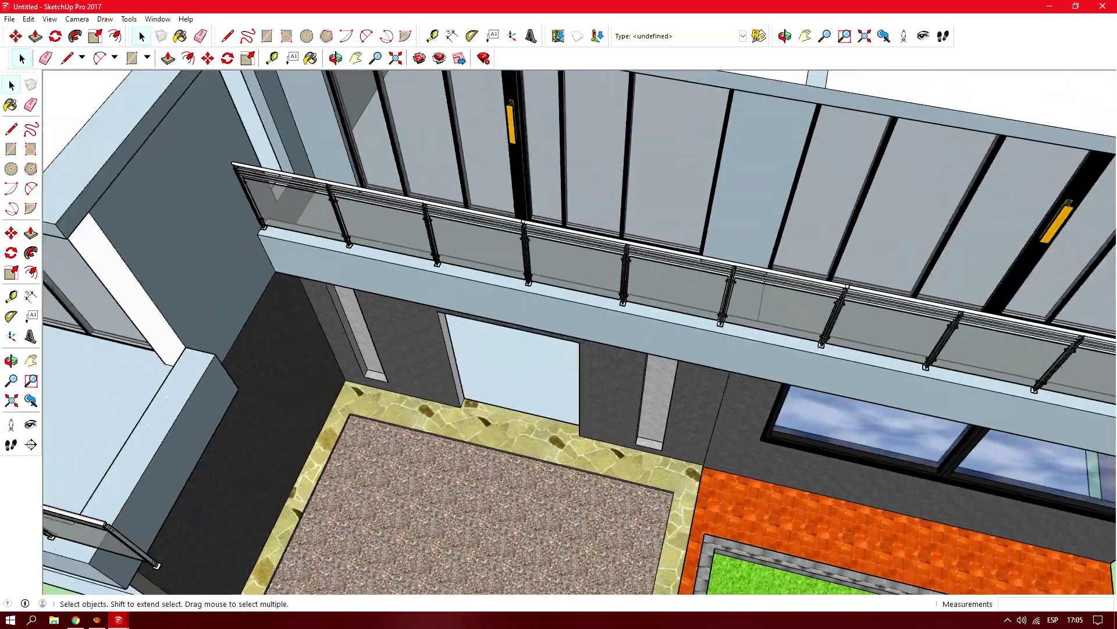
pyautogui.scroll(-5, 580, 331)
pyautogui.scroll(5, 580, 332)
pyautogui.click(465, 250)
pyautogui.press('s')
pyautogui.scroll(3, 524, 262)
pyautogui.moveTo(523, 262)
pyautogui.mouseDown(button='middle')
pyautogui.moveTo(559, 273)
pyautogui.moveTo(435, 214)
pyautogui.mouseUp(button='middle')
pyautogui.scroll(2, 435, 215)
pyautogui.press('m')
pyautogui.scroll(3, 529, 366)
pyautogui.scroll(-2, 524, 349)
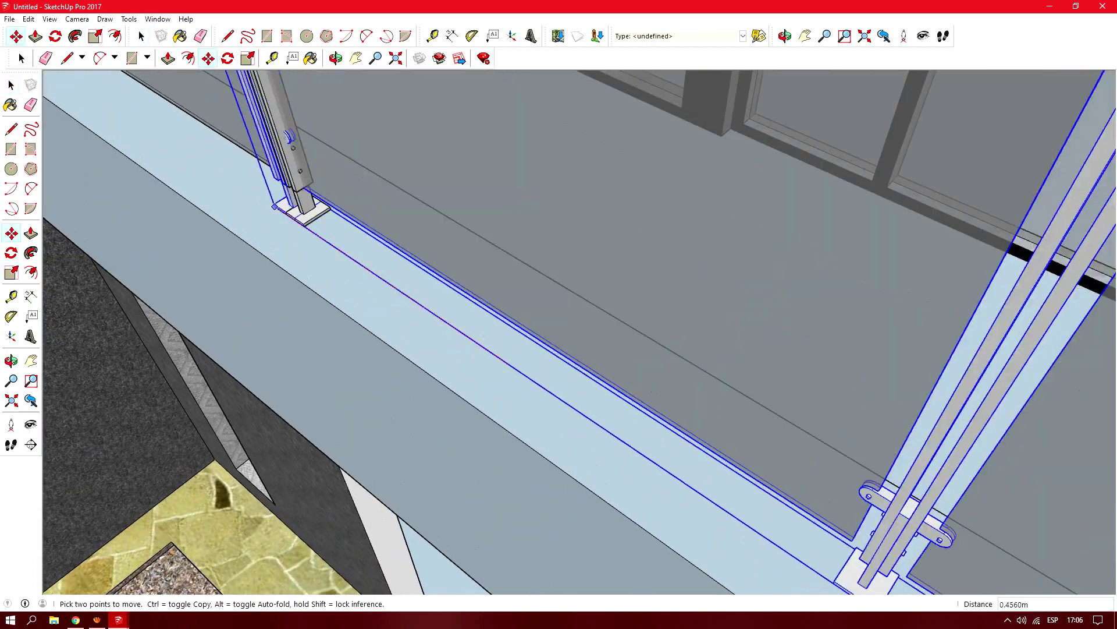
pyautogui.scroll(3, 512, 355)
pyautogui.scroll(2, 496, 361)
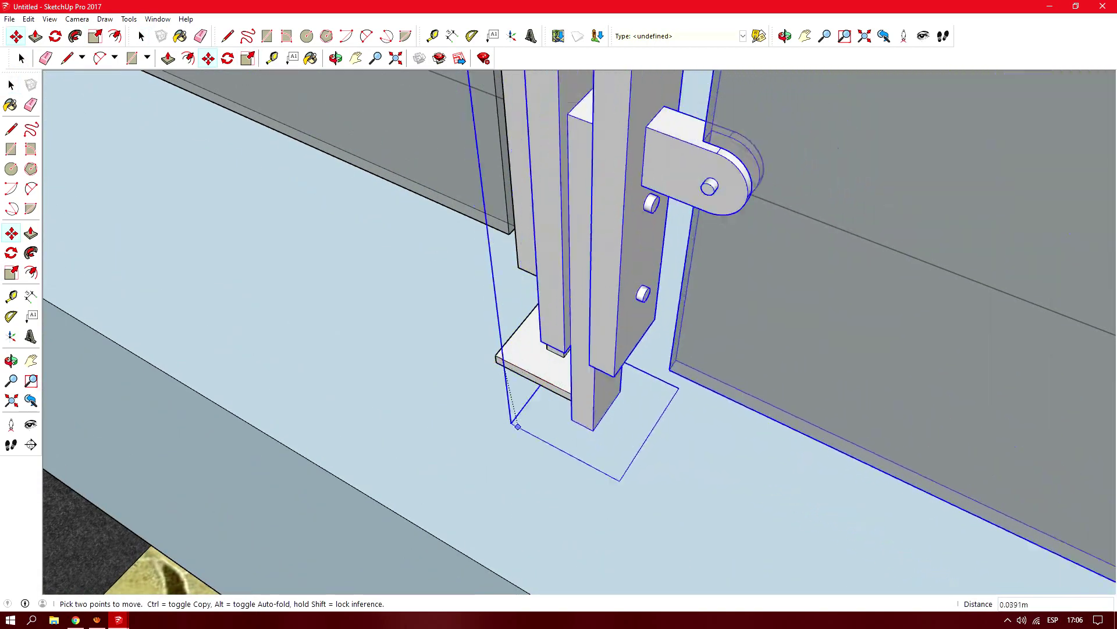
pyautogui.click(575, 402)
pyautogui.scroll(-5, 574, 402)
# - Scale the railing section shorter so it fits the ledge
pyautogui.press('s')
pyautogui.scroll(-4, 575, 402)
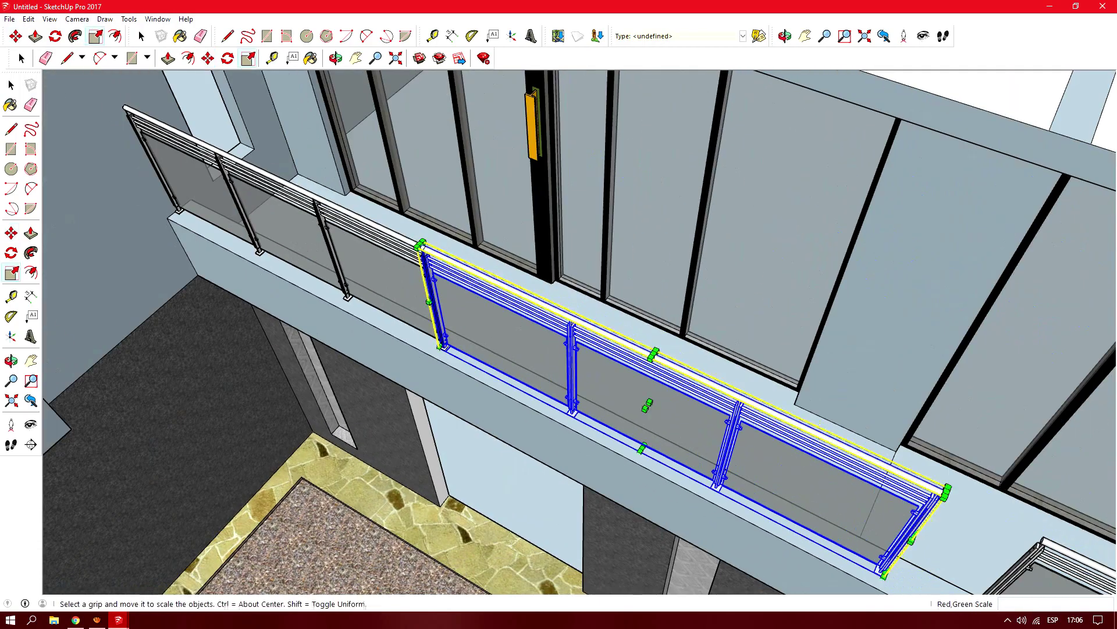
pyautogui.scroll(5, 699, 362)
pyautogui.scroll(3, 806, 486)
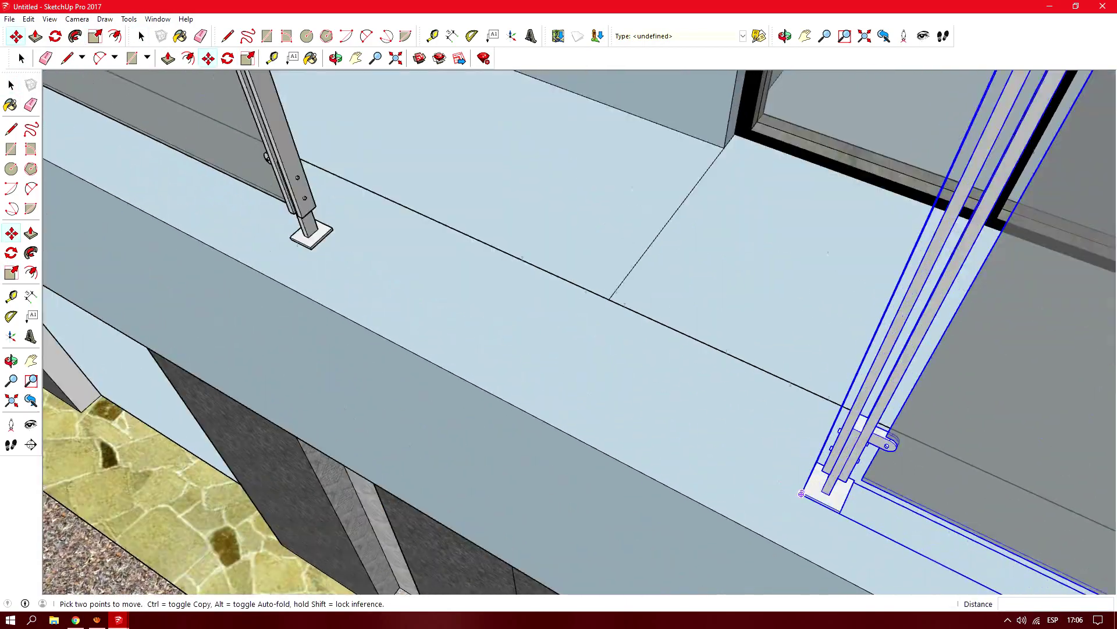
pyautogui.scroll(2, 806, 486)
pyautogui.moveTo(807, 485); pyautogui.dragTo(553, 408, button='middle')
pyautogui.scroll(-3, 553, 408)
pyautogui.scroll(-4, 478, 234)
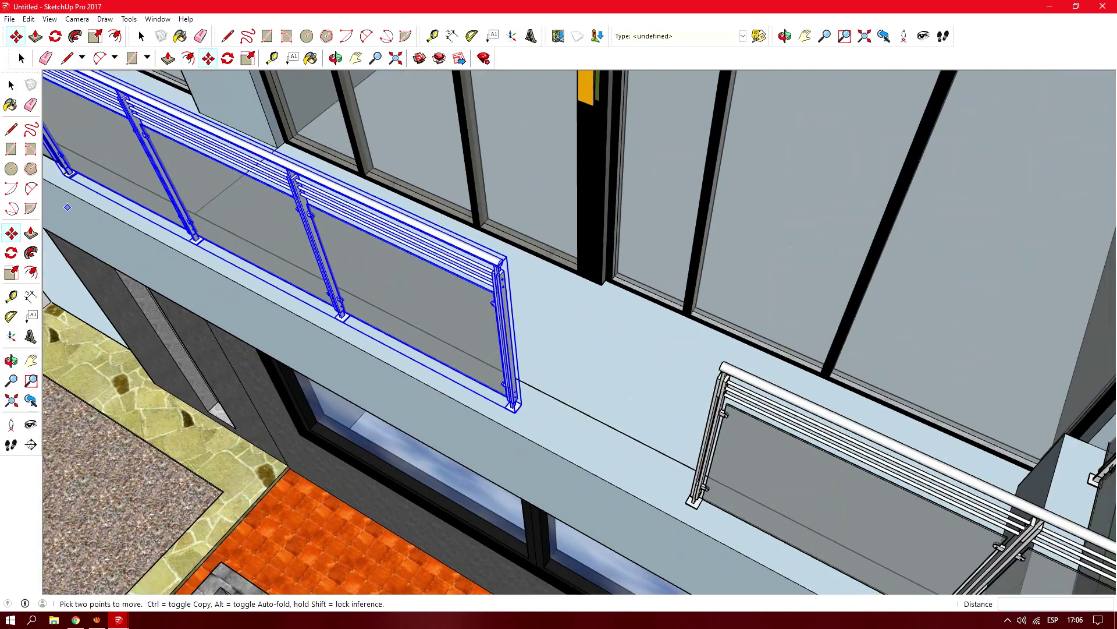
pyautogui.scroll(-3, 479, 234)
pyautogui.press('space')
pyautogui.press('s')
pyautogui.scroll(3, 478, 234)
pyautogui.scroll(4, 479, 234)
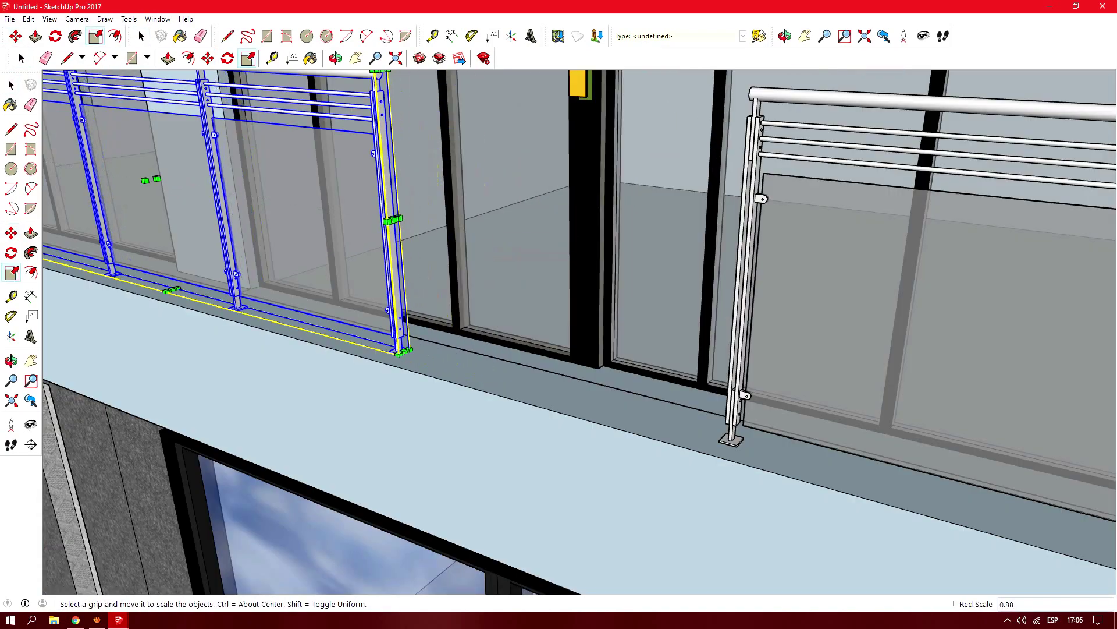
pyautogui.moveTo(722, 430); pyautogui.dragTo(687, 407, button='middle')
# - Fine-tune the side railing section's position and length to reach the corner
pyautogui.press('m')
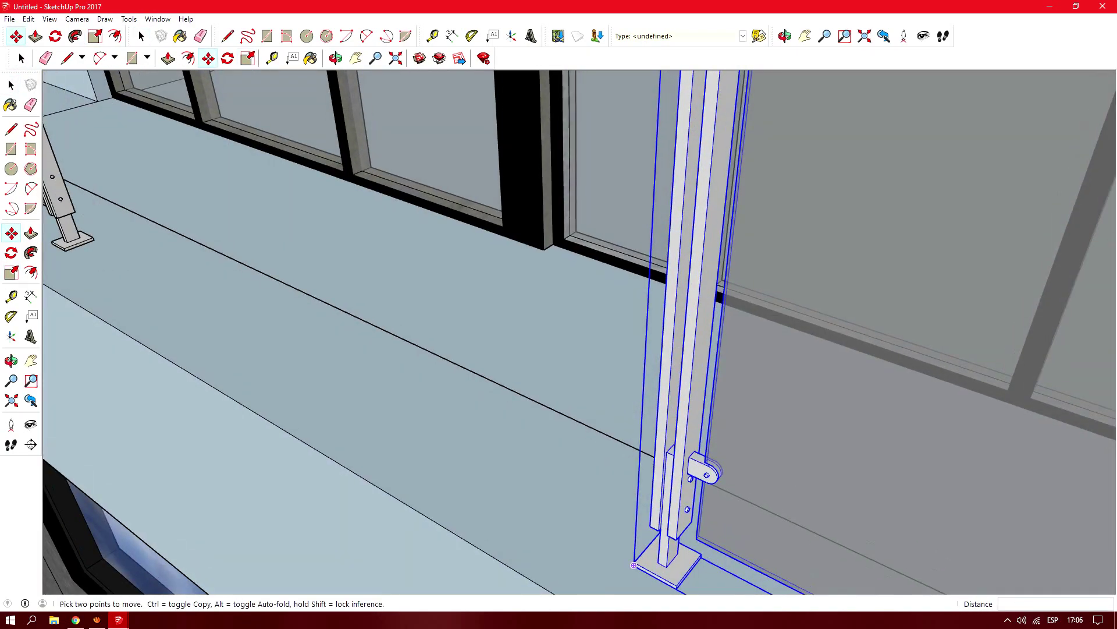
pyautogui.scroll(3, 411, 396)
pyautogui.scroll(3, 411, 396)
pyautogui.scroll(-3, 411, 397)
pyautogui.scroll(-4, 411, 397)
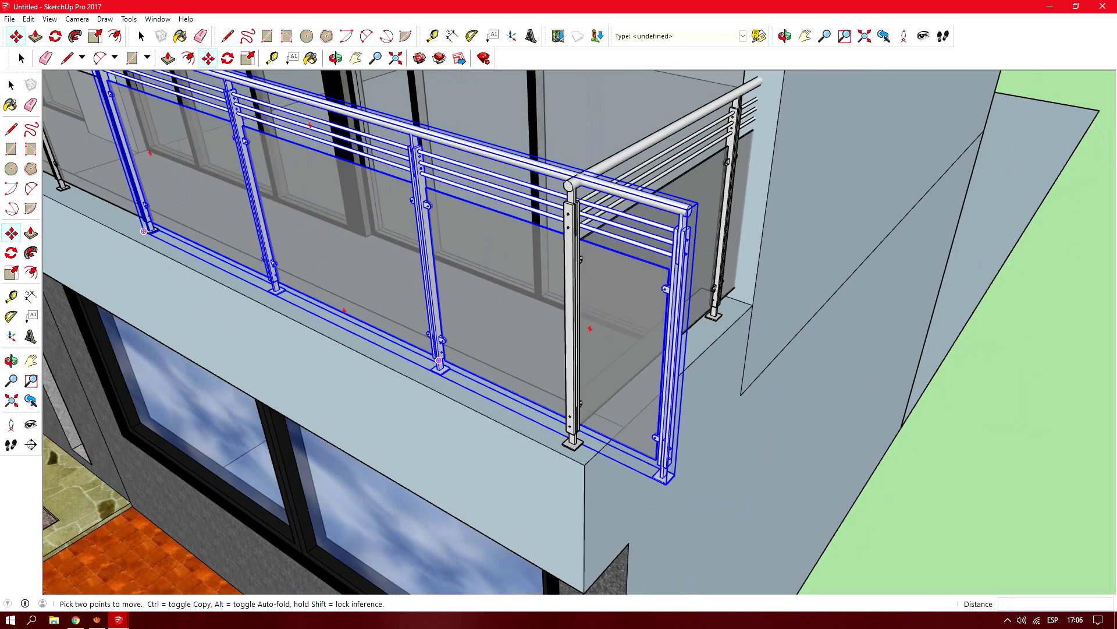
pyautogui.press('s')
pyautogui.scroll(2, 565, 454)
pyautogui.press('space')
pyautogui.scroll(2, 582, 452)
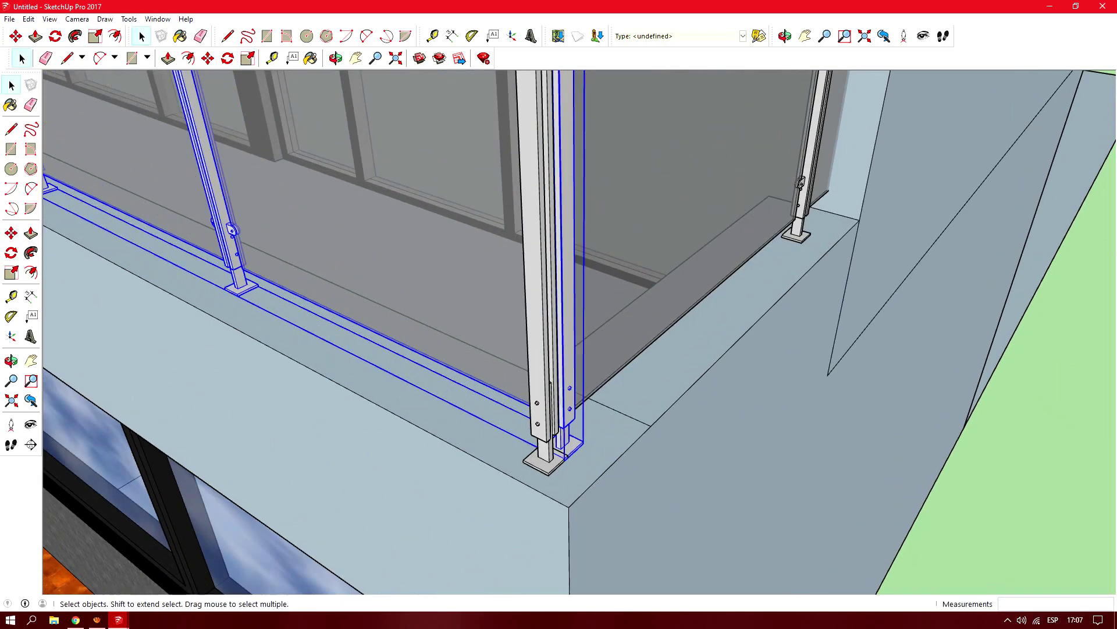
pyautogui.press('m')
pyautogui.scroll(2, 640, 448)
pyautogui.scroll(2, 652, 447)
pyautogui.scroll(-5, 652, 447)
# - Resize the corner railing and check it from above
pyautogui.press('s')
pyautogui.moveTo(757, 408)
pyautogui.mouseDown(button='middle')
pyautogui.moveTo(523, 291)
pyautogui.moveTo(291, 262)
pyautogui.mouseUp(button='middle')
pyautogui.scroll(2, 212, 255)
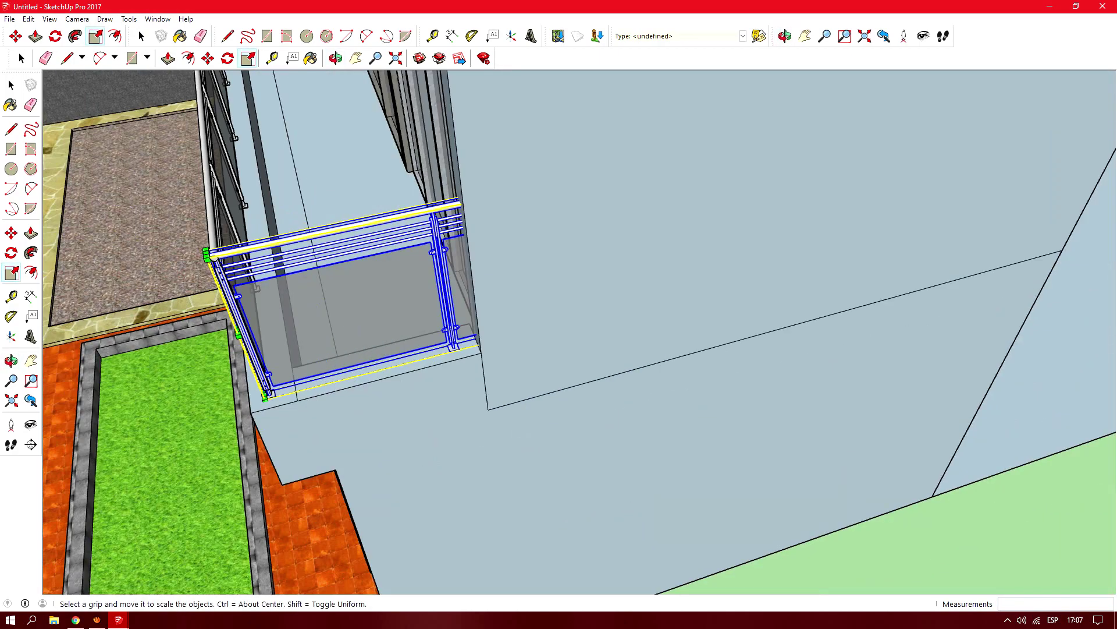
pyautogui.scroll(2, 482, 351)
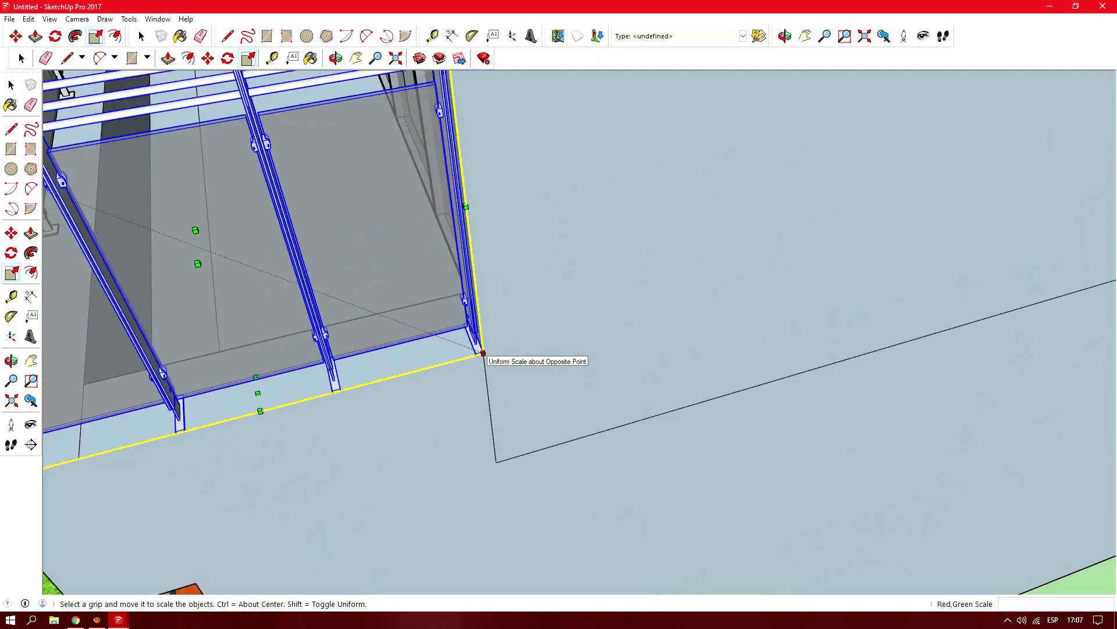
pyautogui.scroll(2, 477, 350)
pyautogui.scroll(-4, 479, 349)
# - Select the front railing and scale it to fit the balcony
pyautogui.press('space')
pyautogui.moveTo(479, 349)
pyautogui.mouseDown(button='middle')
pyautogui.moveTo(582, 349)
pyautogui.moveTo(408, 291)
pyautogui.mouseUp(button='middle')
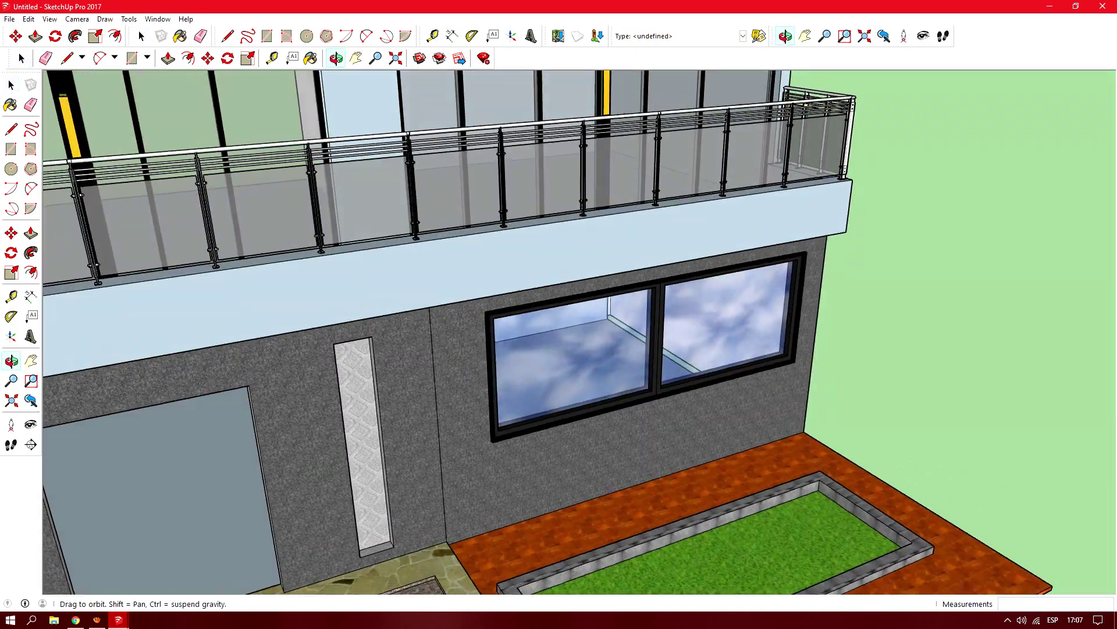
pyautogui.scroll(-3, 407, 291)
pyautogui.click(349, 244)
pyautogui.scroll(3, 350, 245)
pyautogui.press('s')
pyautogui.scroll(3, 316, 251)
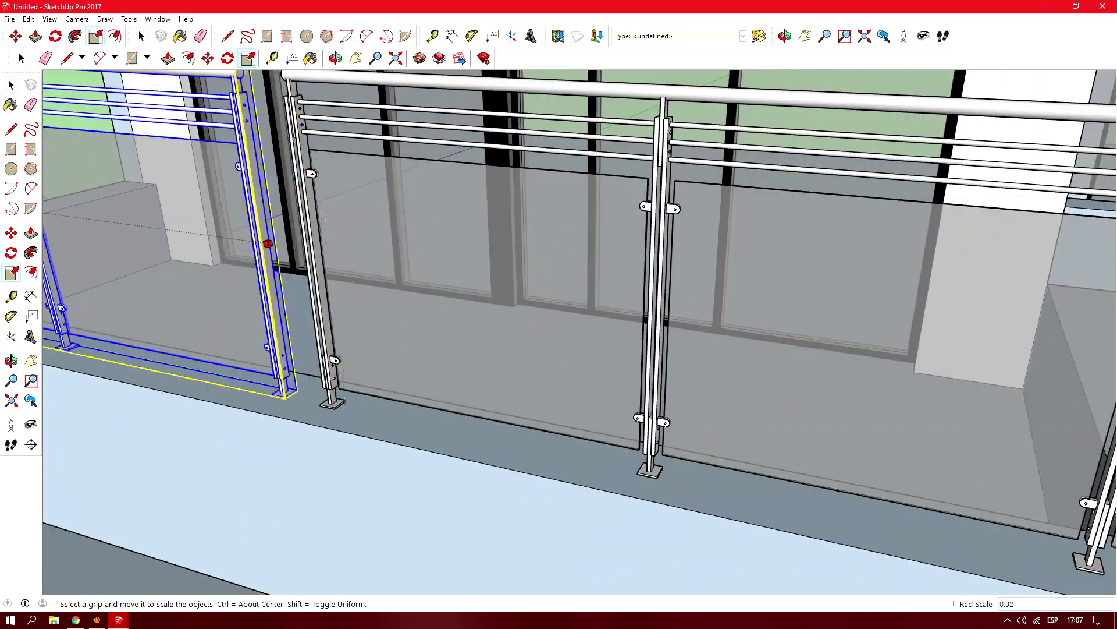
pyautogui.scroll(3, 319, 405)
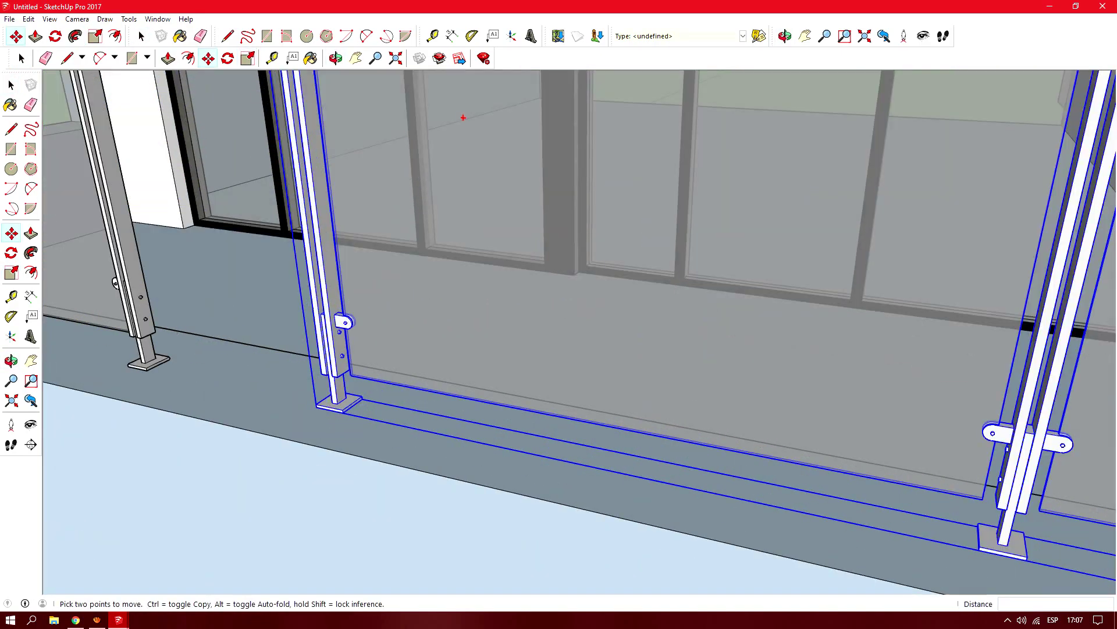
pyautogui.scroll(2, 319, 406)
pyautogui.scroll(-4, 319, 406)
pyautogui.scroll(-3, 319, 406)
pyautogui.press('m')
pyautogui.press('s')
pyautogui.scroll(-3, 540, 327)
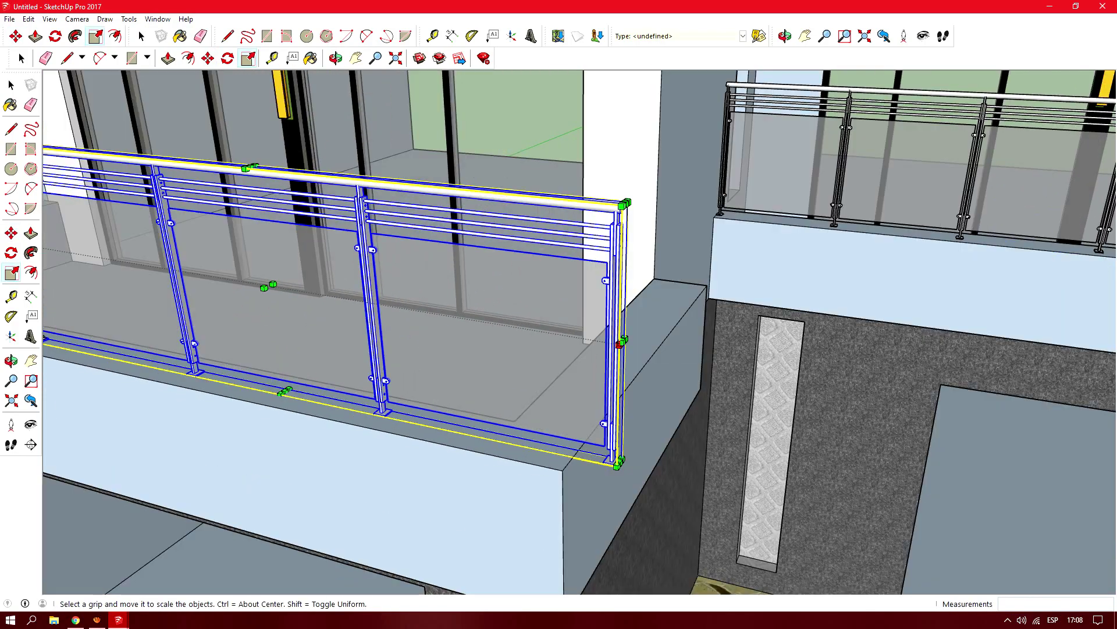
pyautogui.scroll(4, 540, 328)
pyautogui.scroll(-5, 541, 328)
pyautogui.moveTo(541, 328); pyautogui.dragTo(407, 291, button='middle')
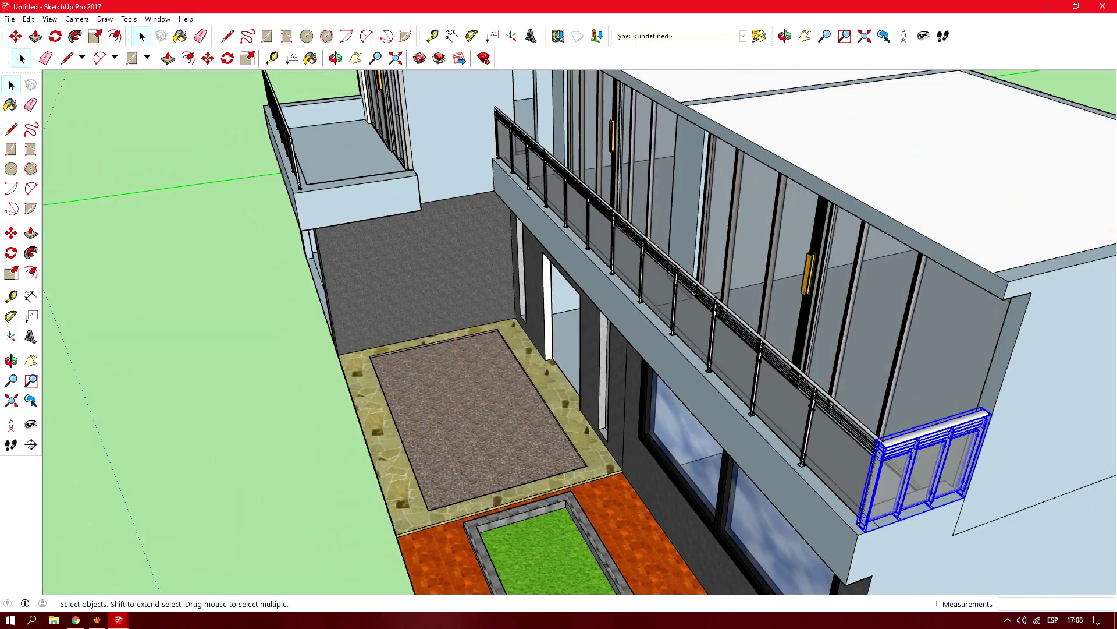
# - Paste another railing section onto the ledge and size it for the side return
pyautogui.hotkey('ctrl', 'v')
pyautogui.scroll(3, 304, 234)
pyautogui.scroll(3, 303, 234)
pyautogui.scroll(3, 342, 270)
pyautogui.click(342, 270)
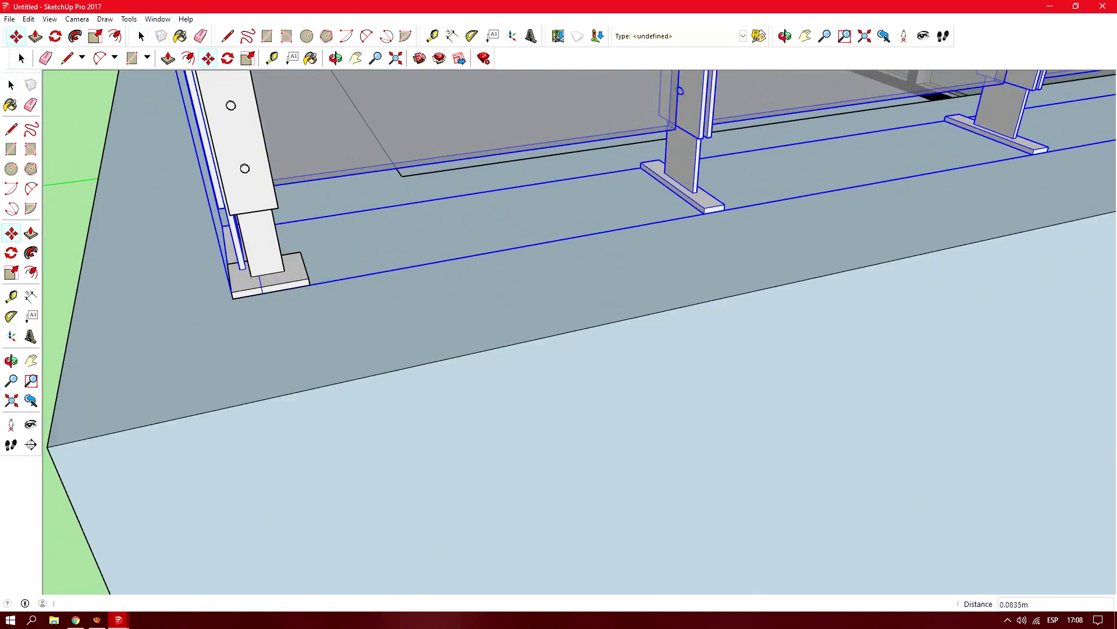
pyautogui.press('s')
pyautogui.scroll(-3, 558, 331)
pyautogui.moveTo(559, 331); pyautogui.dragTo(757, 291, button='middle')
pyautogui.scroll(3, 559, 332)
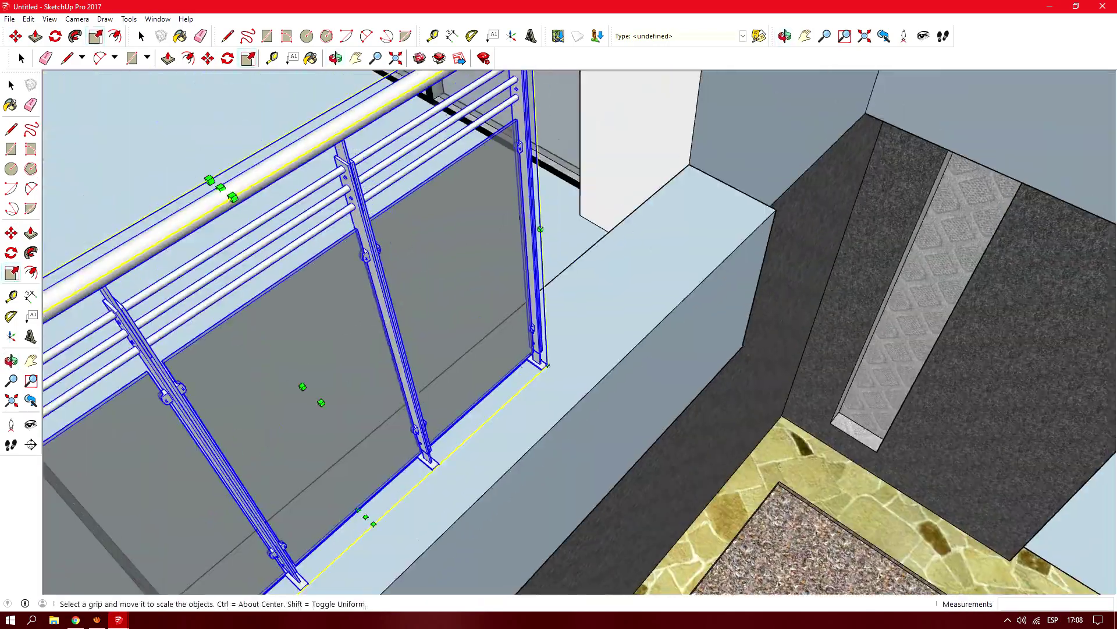
pyautogui.scroll(-3, 547, 349)
pyautogui.moveTo(548, 349)
pyautogui.mouseDown(button='middle')
pyautogui.moveTo(349, 175)
pyautogui.moveTo(524, 291)
pyautogui.mouseUp(button='middle')
pyautogui.scroll(3, 345, 75)
pyautogui.scroll(-3, 345, 75)
# - Place the copied railing at the balcony corner post, then view the full front of the house
pyautogui.press('space')
pyautogui.scroll(3, 524, 291)
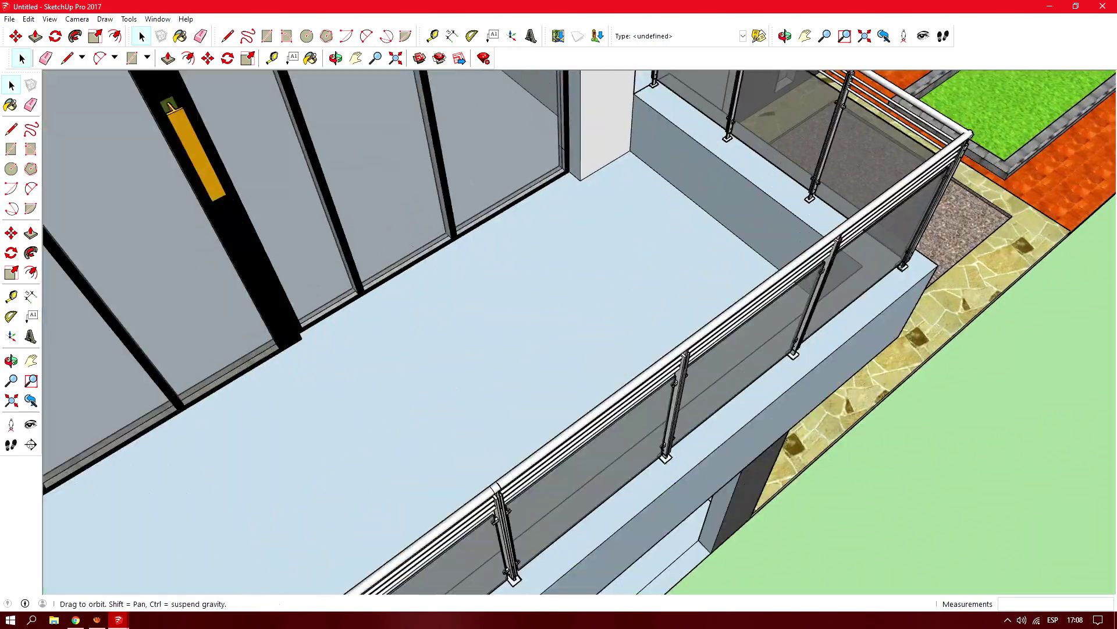
pyautogui.scroll(-3, 559, 332)
pyautogui.moveTo(559, 331); pyautogui.dragTo(640, 291, button='middle')
pyautogui.scroll(1, 559, 332)
pyautogui.moveTo(559, 332); pyautogui.dragTo(466, 350, button='middle')
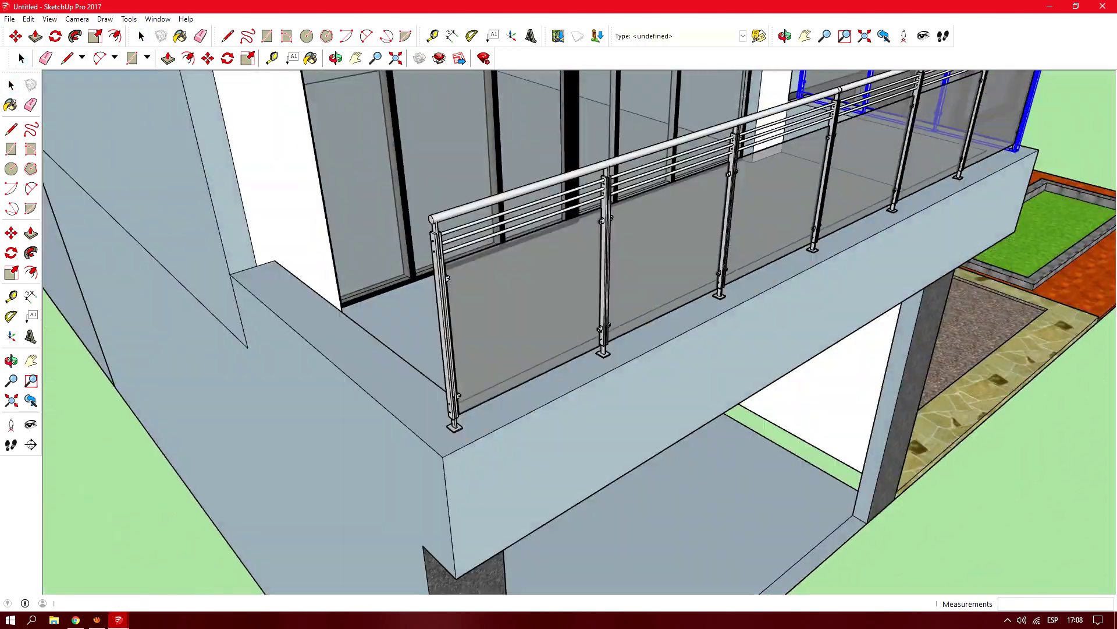
pyautogui.scroll(3, 465, 396)
pyautogui.click(466, 396)
pyautogui.scroll(-3, 466, 395)
pyautogui.scroll(-3, 558, 331)
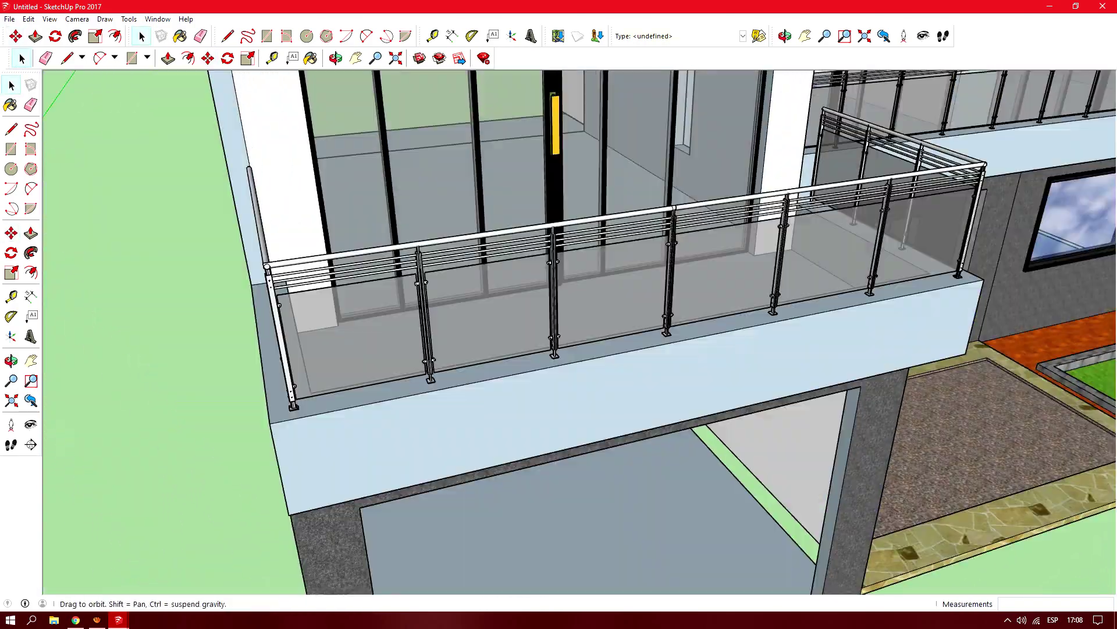
pyautogui.moveTo(559, 332)
pyautogui.mouseDown(button='middle')
pyautogui.moveTo(582, 303)
pyautogui.moveTo(547, 291)
pyautogui.moveTo(558, 372)
pyautogui.mouseUp(button='middle')
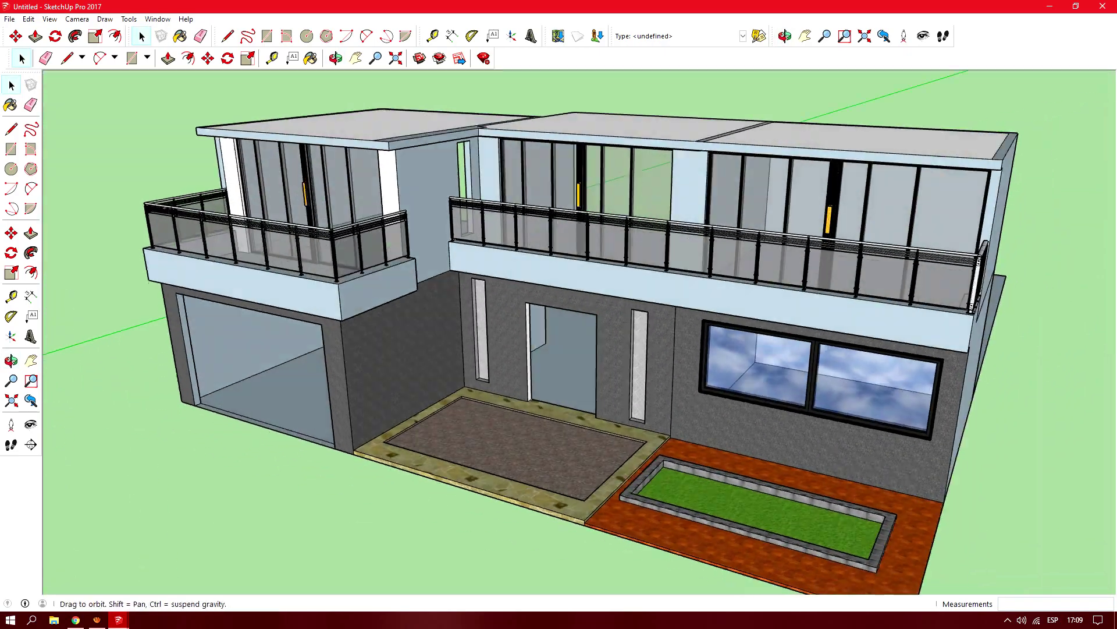
pyautogui.scroll(3, 559, 332)
pyautogui.moveTo(559, 332); pyautogui.dragTo(559, 279, button='middle')
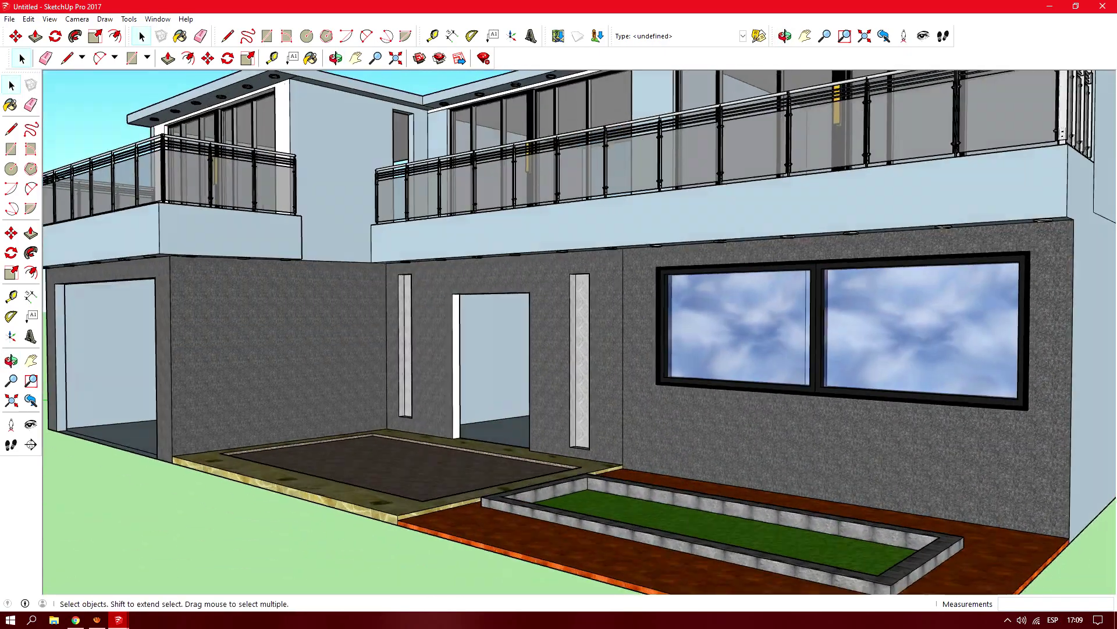
pyautogui.scroll(4, 559, 331)
pyautogui.scroll(-3, 558, 331)
pyautogui.press('space')
pyautogui.moveTo(559, 331); pyautogui.dragTo(559, 378, button='middle')
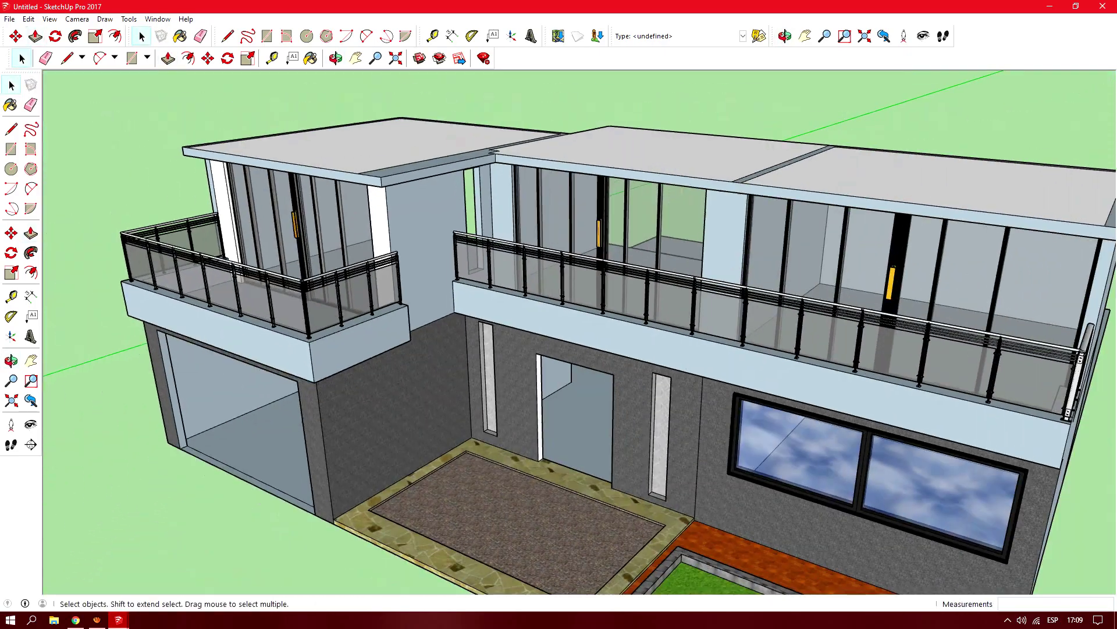
pyautogui.press('e')
pyautogui.scroll(3, 559, 332)
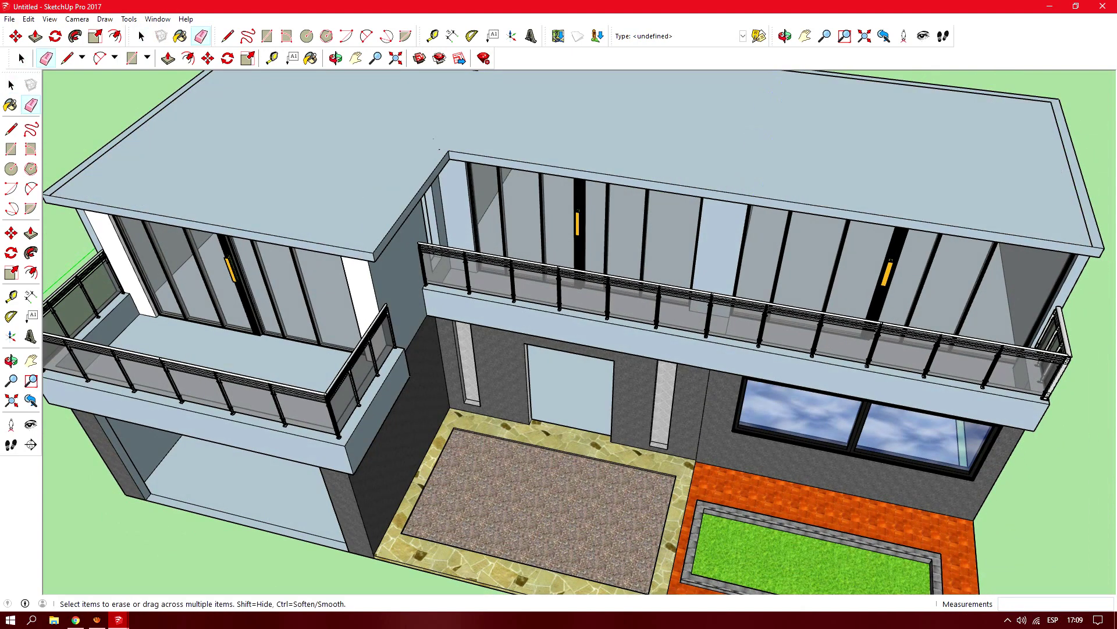
pyautogui.moveTo(559, 332); pyautogui.dragTo(675, 332, button='middle')
pyautogui.scroll(3, 558, 332)
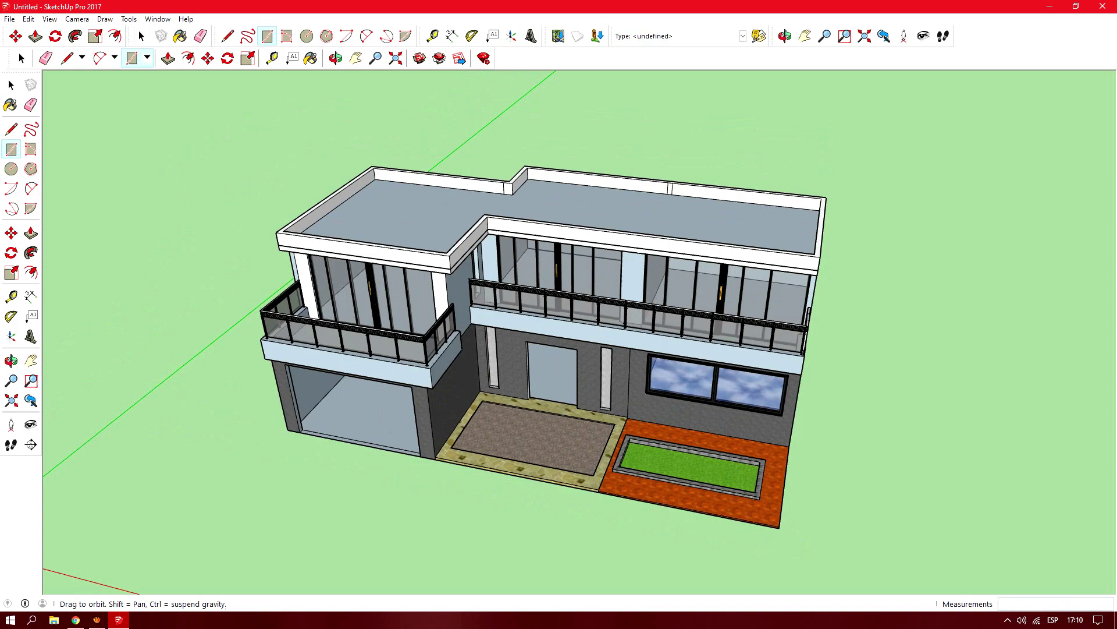
# - Draw the street rectangle in front of the house and Push/Pull it into a slab
pyautogui.press('r')
pyautogui.click(186, 337)
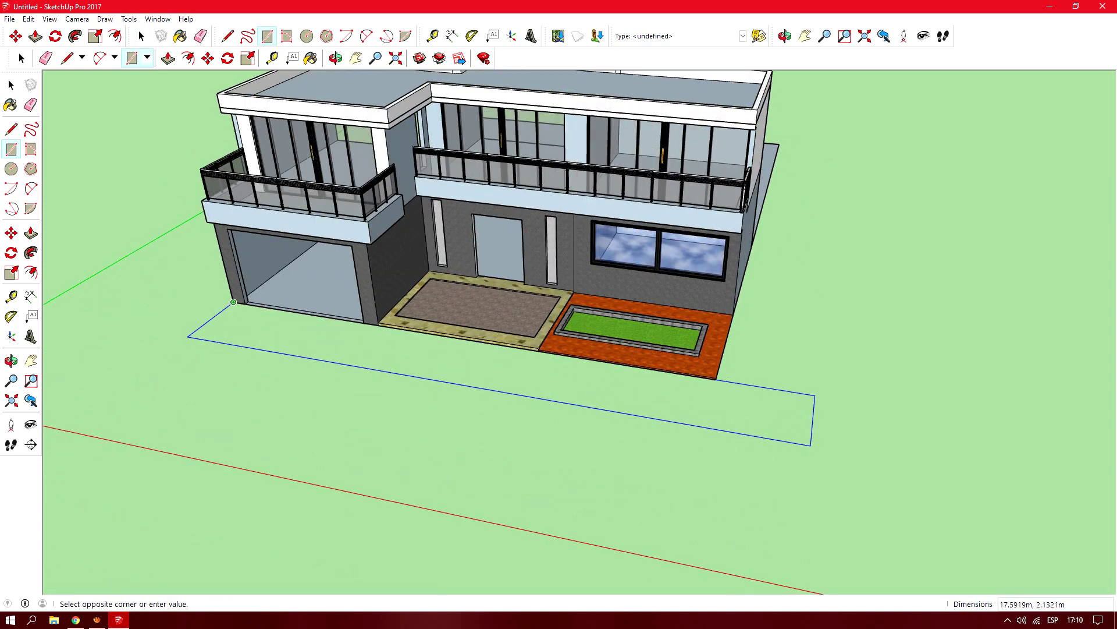
pyautogui.click(823, 449)
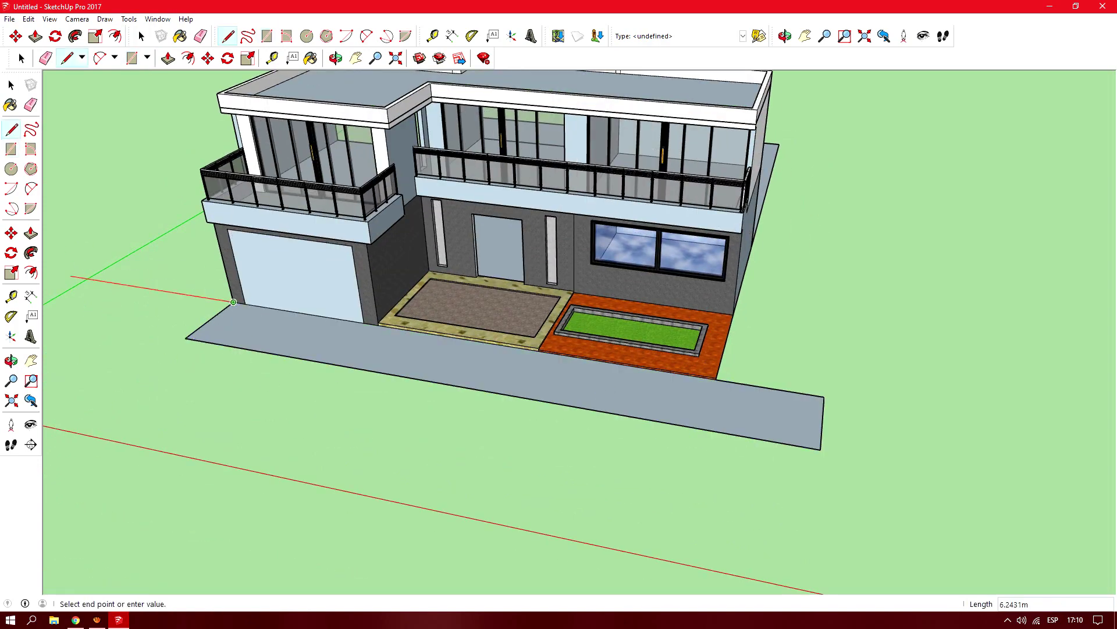
pyautogui.press('space')
pyautogui.scroll(3, 270, 303)
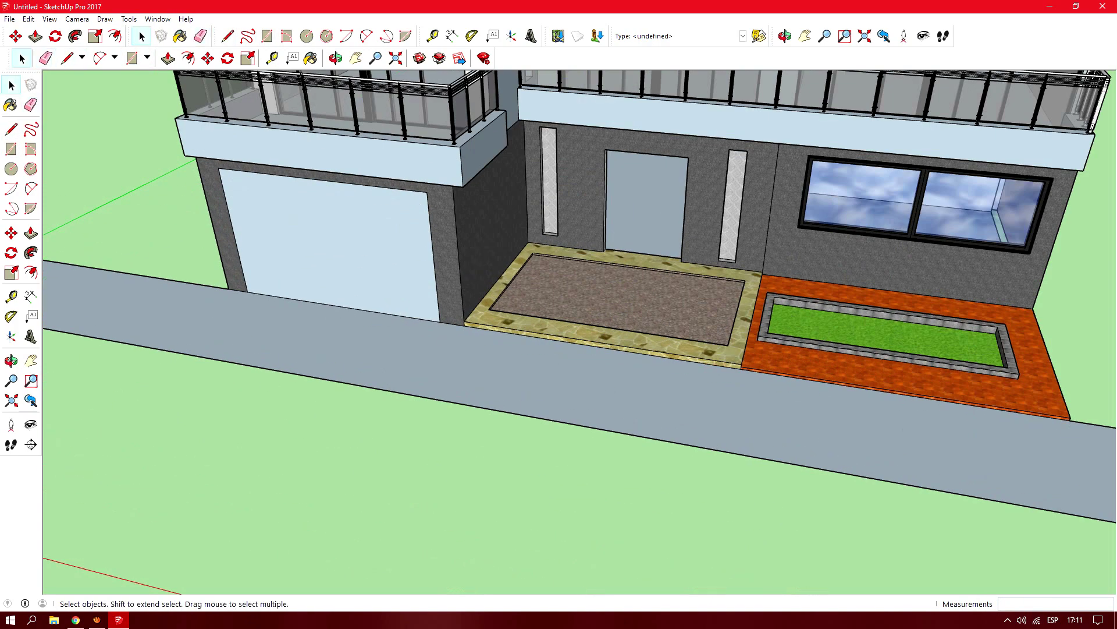
pyautogui.press('p')
# - Draw the sidewalk rectangle along the slab and add lines for the garage ramp
pyautogui.press('r')
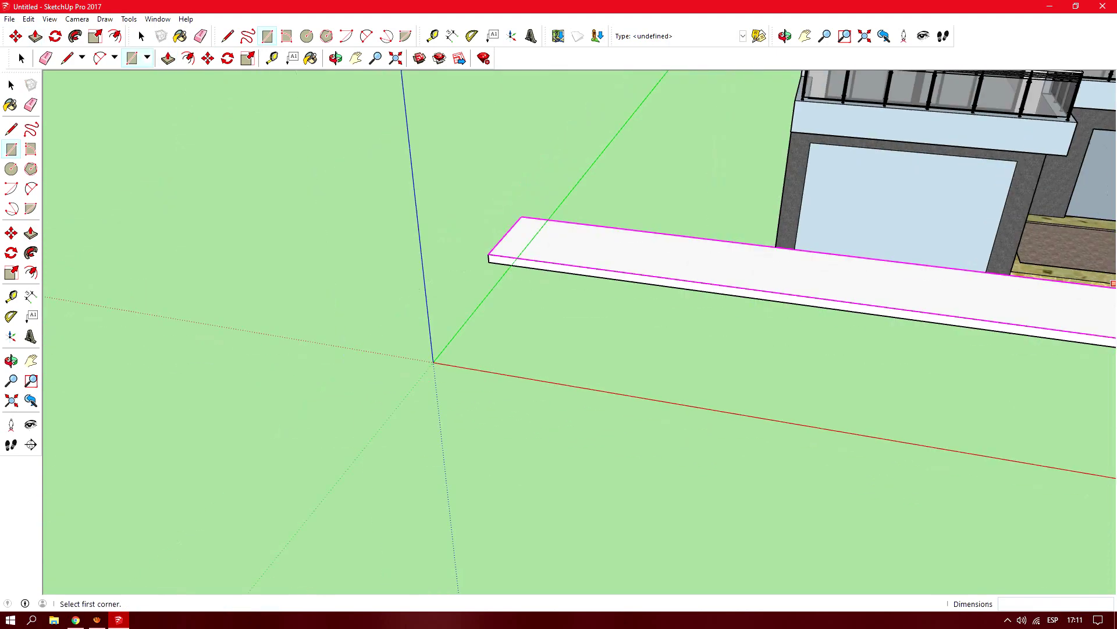
pyautogui.click(534, 349)
pyautogui.click(884, 302)
pyautogui.scroll(2, 444, 219)
pyautogui.scroll(3, 320, 201)
pyautogui.press('l')
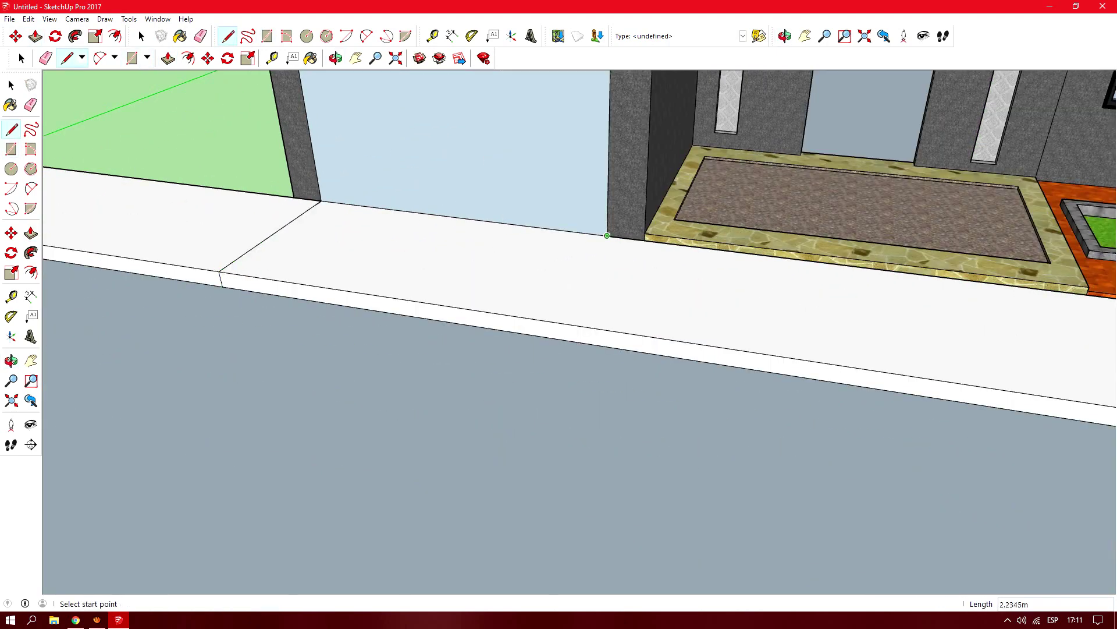
pyautogui.press('space')
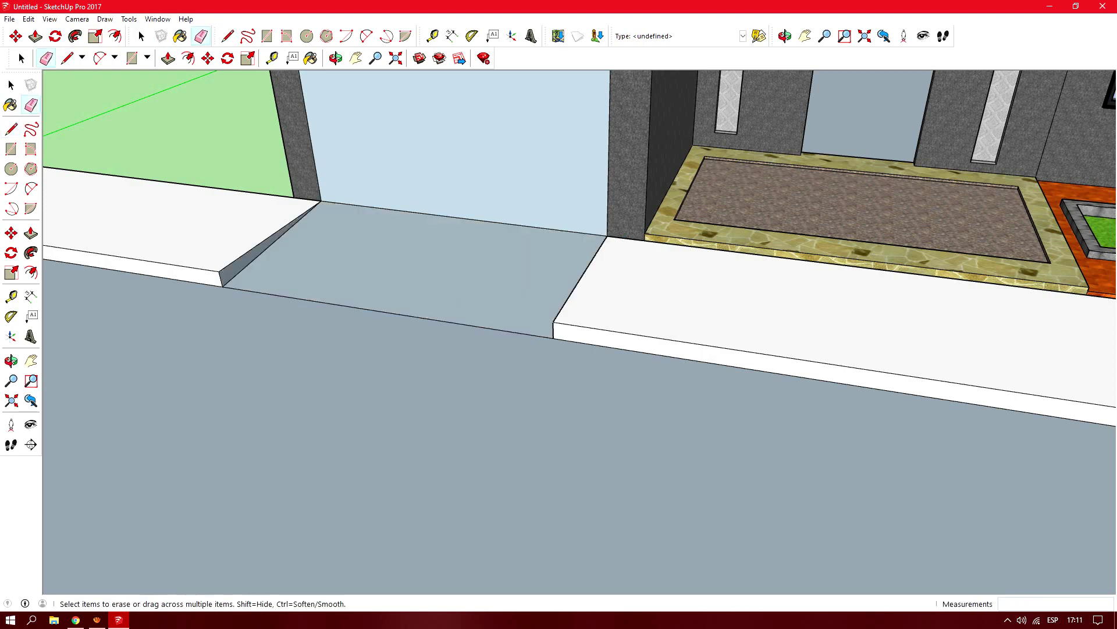
pyautogui.scroll(-3, 559, 332)
# - Pave the street face with the Blacktop New asphalt material
pyautogui.press('b')
pyautogui.click(1001, 360)
pyautogui.click(989, 379)
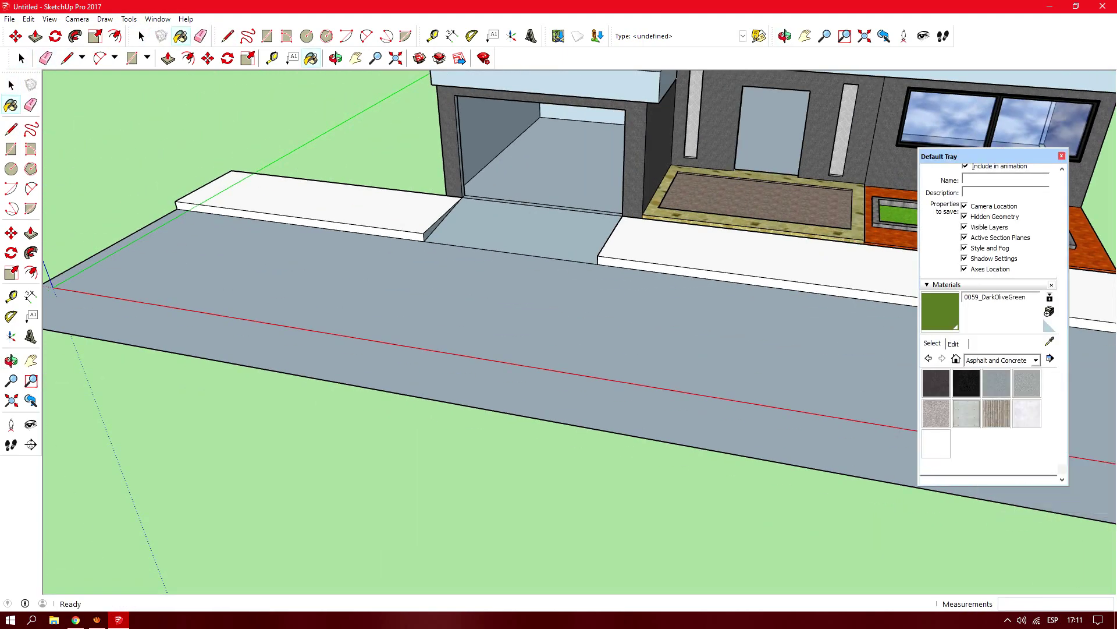
pyautogui.click(465, 378)
pyautogui.moveTo(558, 332)
pyautogui.mouseDown(button='middle')
pyautogui.moveTo(524, 314)
pyautogui.moveTo(442, 326)
pyautogui.mouseUp(button='middle')
pyautogui.scroll(-5, 559, 349)
pyautogui.scroll(3, 435, 325)
# - Draw a thin strip along the planter's orange edge and pull it up into a low wall
pyautogui.press('r')
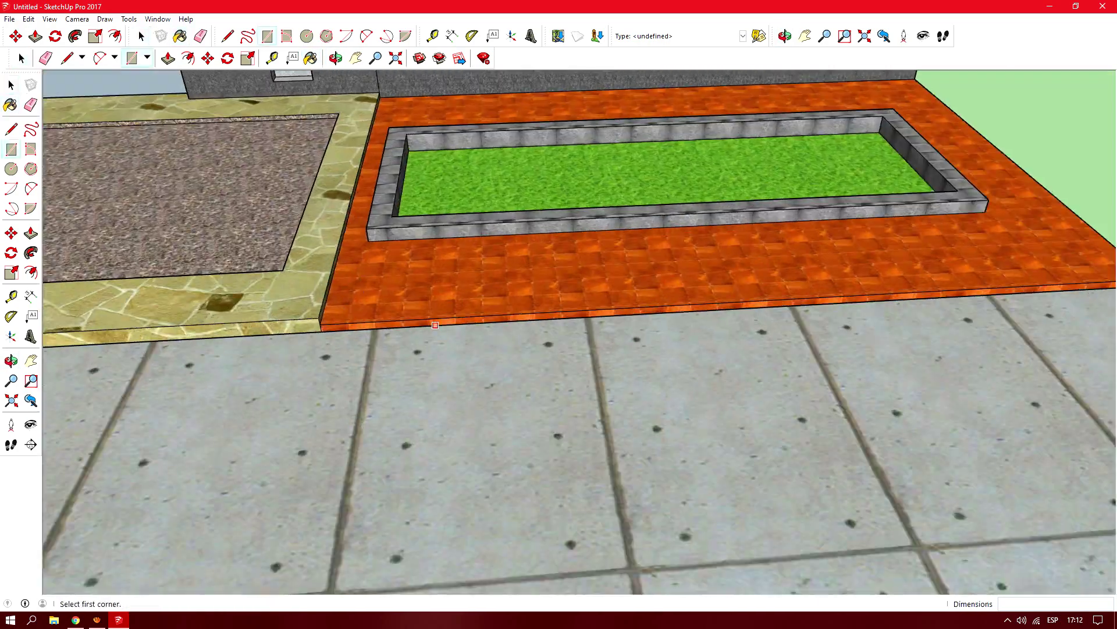
pyautogui.click(435, 325)
pyautogui.scroll(-3, 435, 325)
pyautogui.moveTo(407, 291); pyautogui.dragTo(669, 350, button='middle')
pyautogui.click(705, 354)
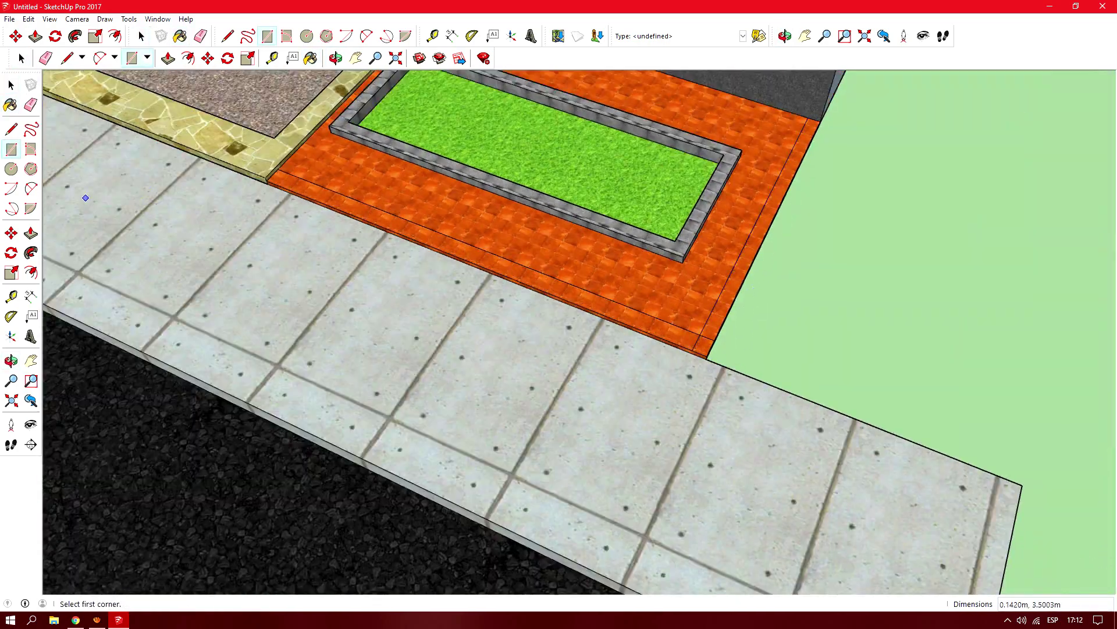
pyautogui.press('p')
pyautogui.click(576, 301)
pyautogui.scroll(-3, 576, 302)
pyautogui.moveTo(576, 302)
pyautogui.mouseDown(button='middle')
pyautogui.moveTo(512, 210)
pyautogui.moveTo(512, 174)
pyautogui.mouseUp(button='middle')
# - Paint the new low wall Suede Dark Gray and view the full house front
pyautogui.press('b')
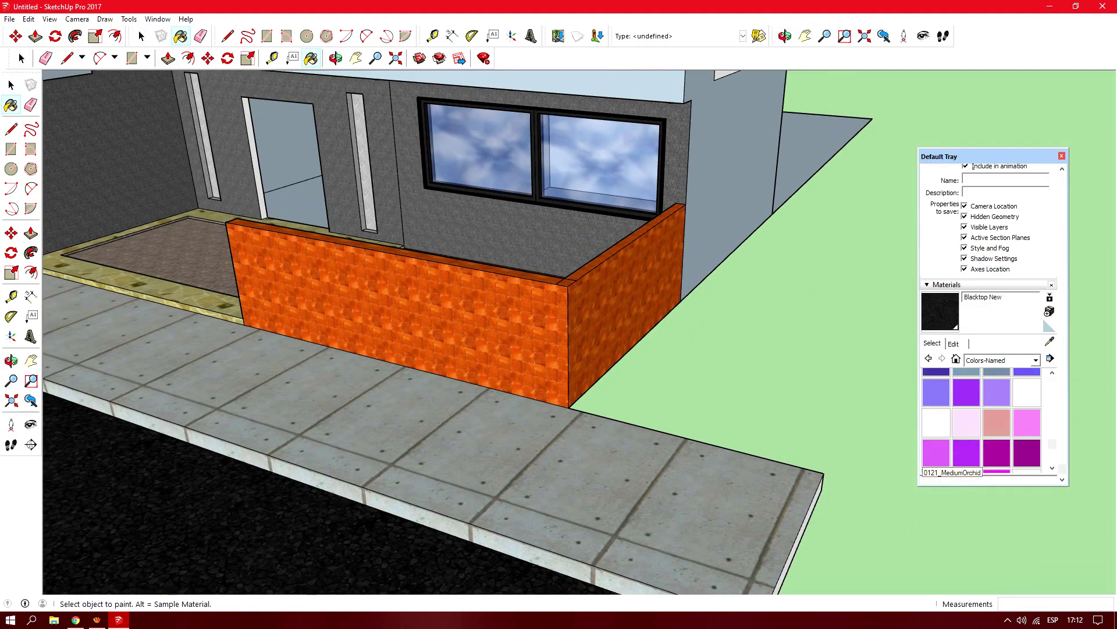
pyautogui.click(1042, 391)
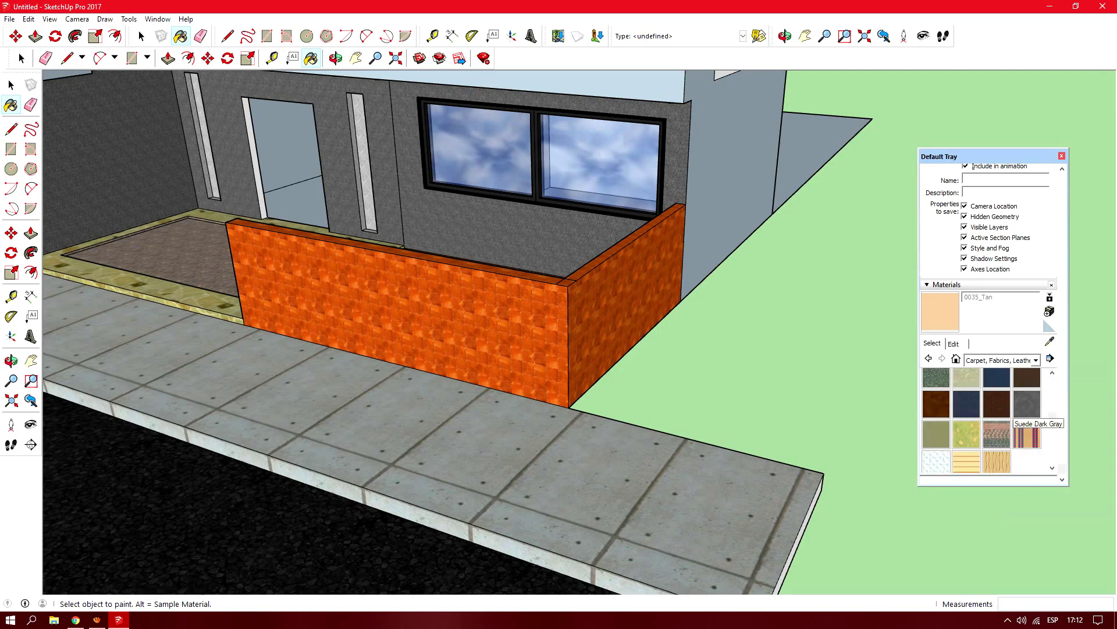
pyautogui.click(407, 321)
pyautogui.moveTo(407, 320); pyautogui.dragTo(512, 221, button='middle')
pyautogui.moveTo(559, 332)
pyautogui.mouseDown(button='middle')
pyautogui.moveTo(523, 302)
pyautogui.moveTo(570, 279)
pyautogui.moveTo(558, 303)
pyautogui.moveTo(524, 315)
pyautogui.mouseUp(button='middle')
pyautogui.scroll(-5, 559, 332)
pyautogui.scroll(5, 291, 349)
# - Draw a rectangle filling the garage opening from the floor corner
pyautogui.press('r')
pyautogui.click(224, 459)
pyautogui.scroll(2, 510, 130)
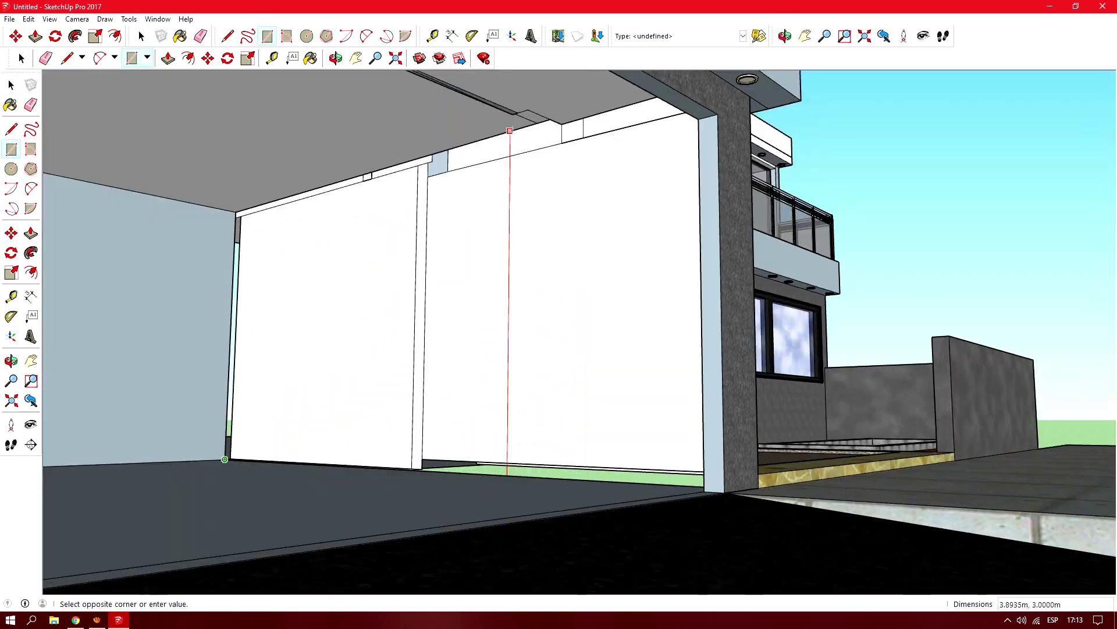
pyautogui.click(693, 484)
# - Pick Carpet Berber Pattern Gray to texture the upper-floor balcony slabs
pyautogui.press('space')
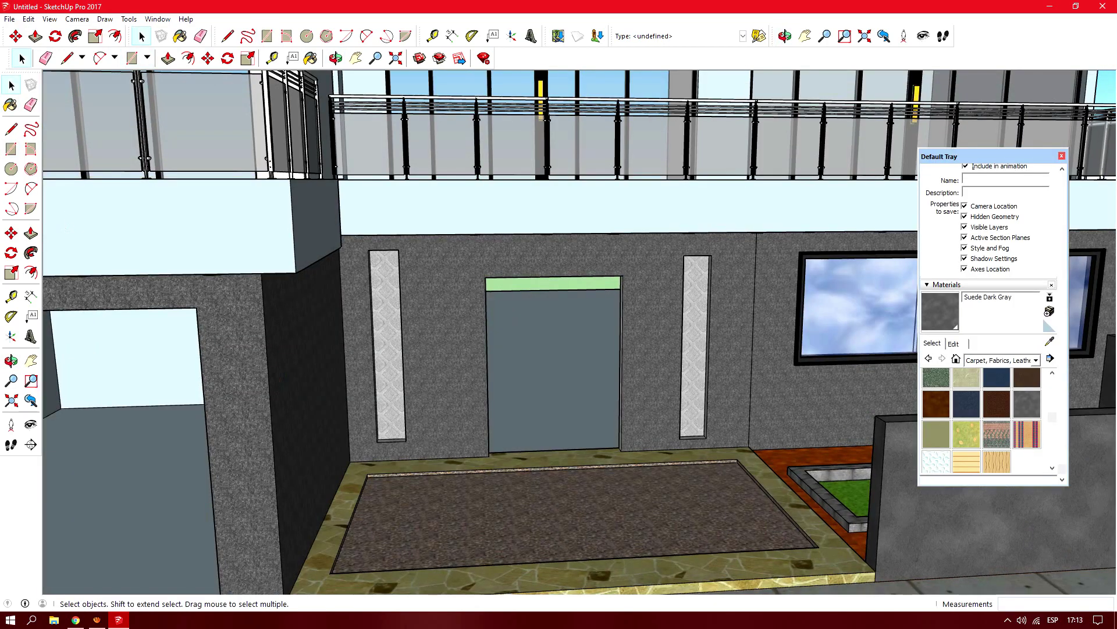
pyautogui.press('b')
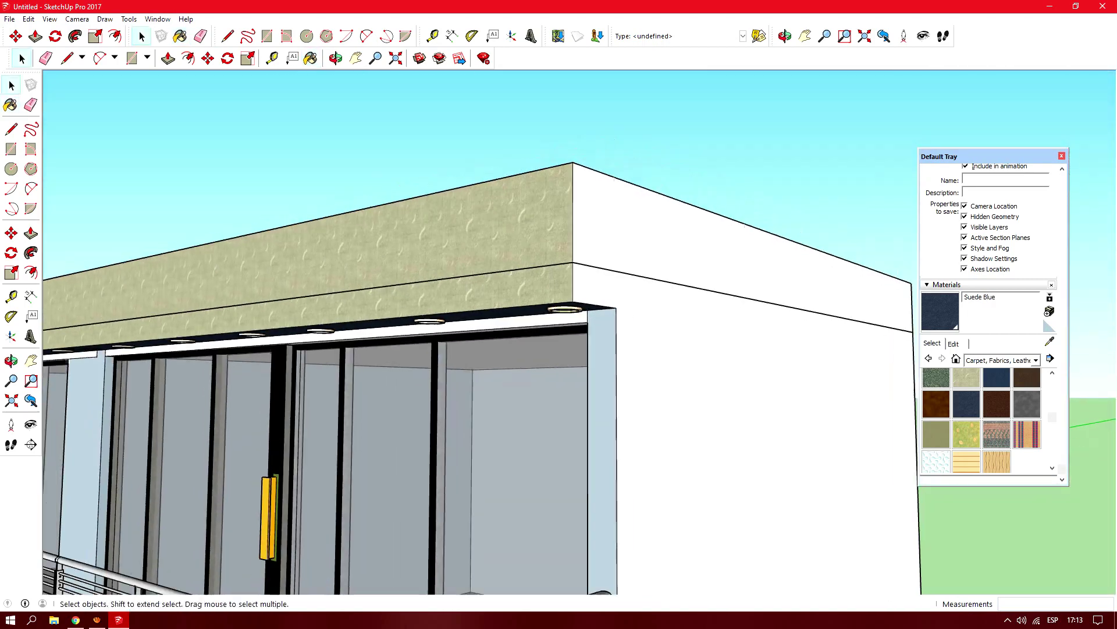
pyautogui.press('b')
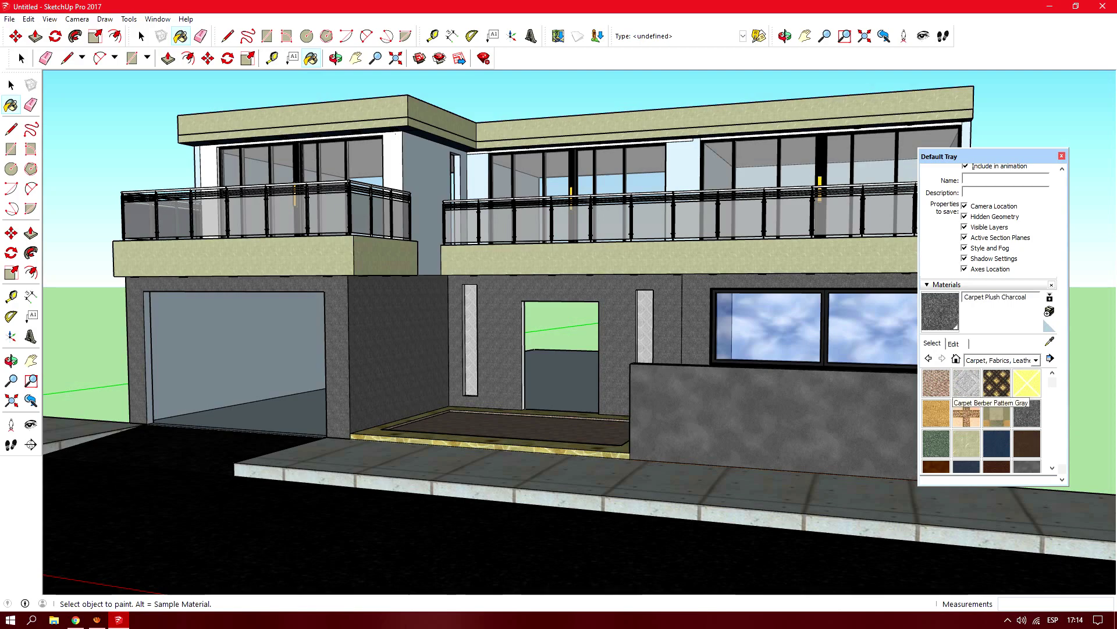
pyautogui.click(966, 384)
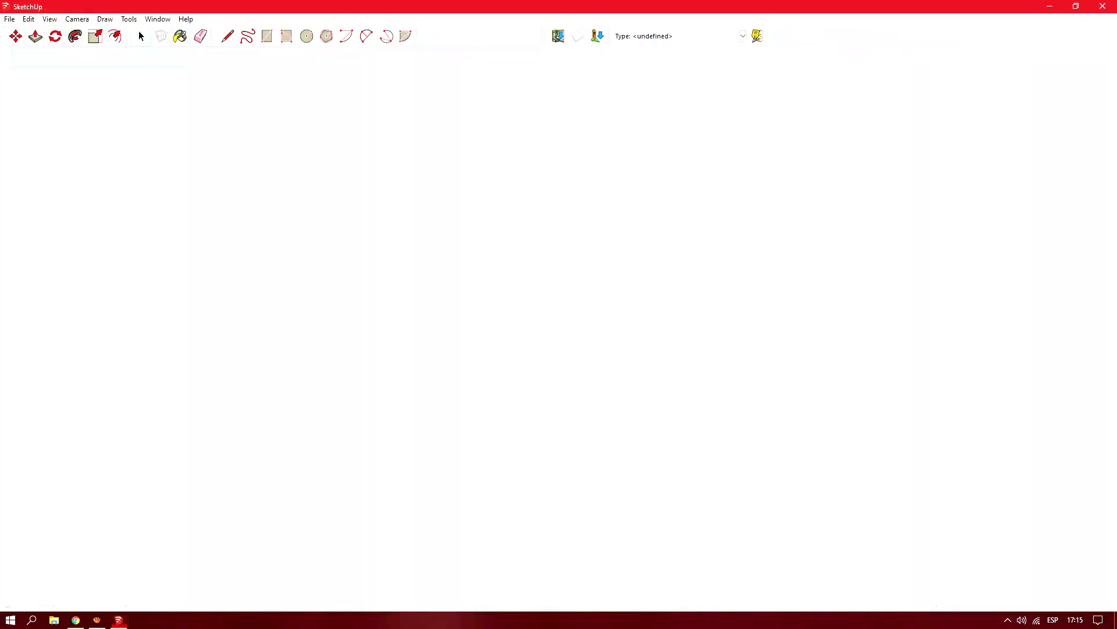
# - Switch from the house model to the Puerta door model window and view the entrance wall straight on
pyautogui.click(63, 577)
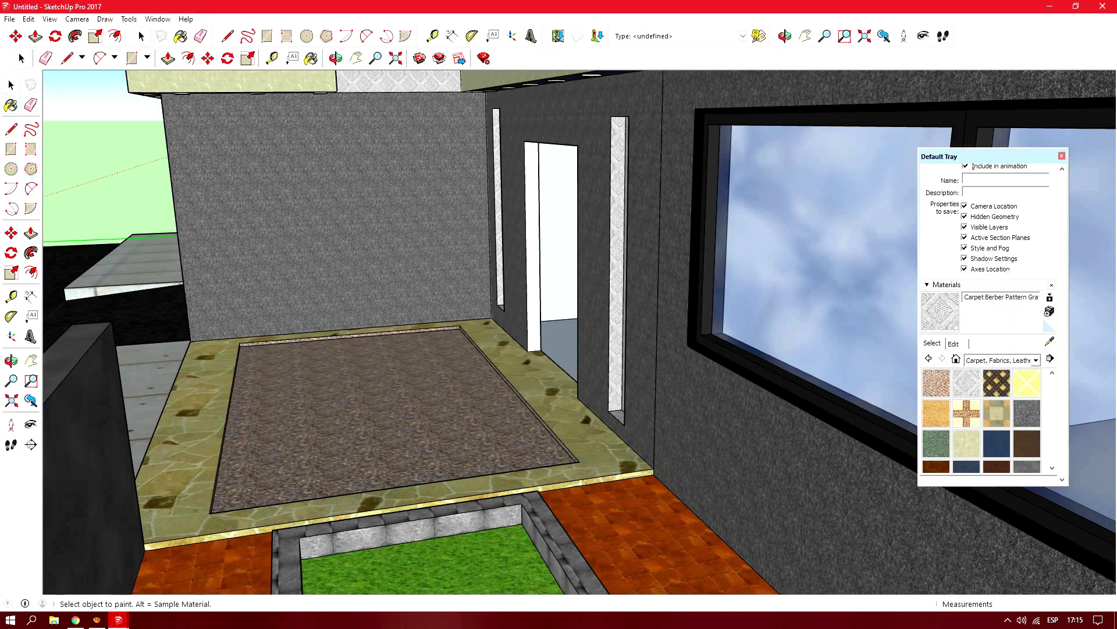
pyautogui.scroll(10, 559, 338)
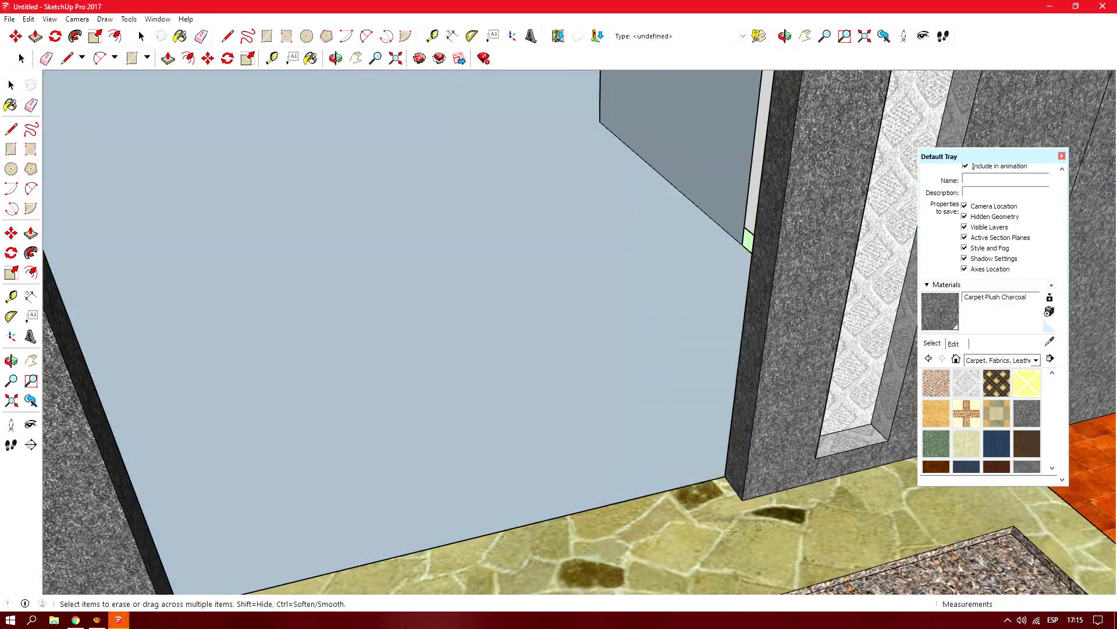
pyautogui.scroll(-10, 558, 338)
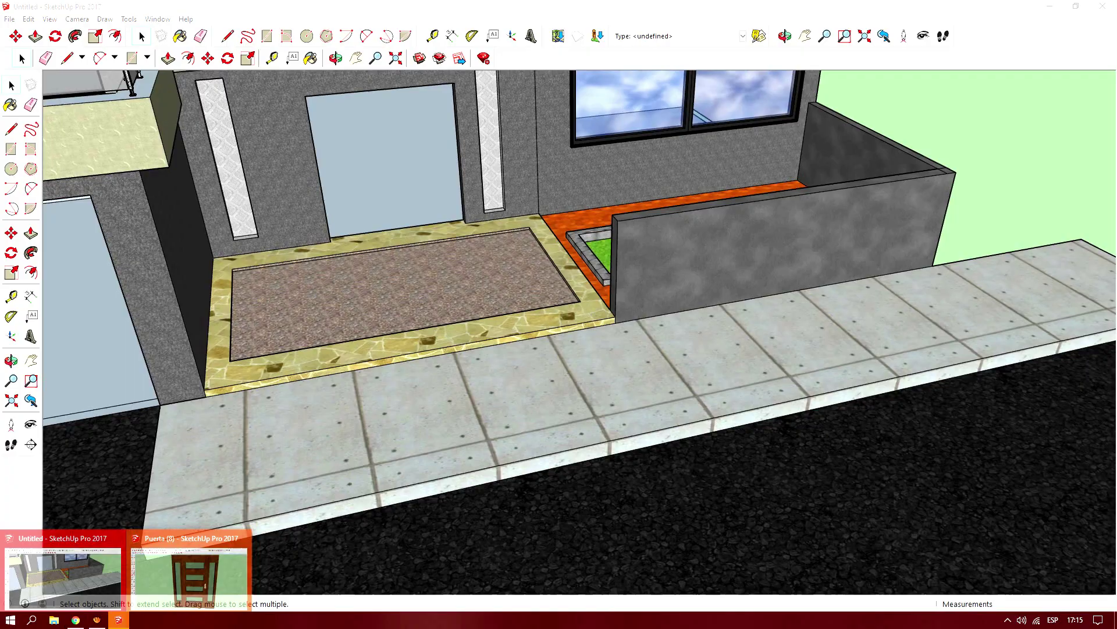
pyautogui.click(192, 574)
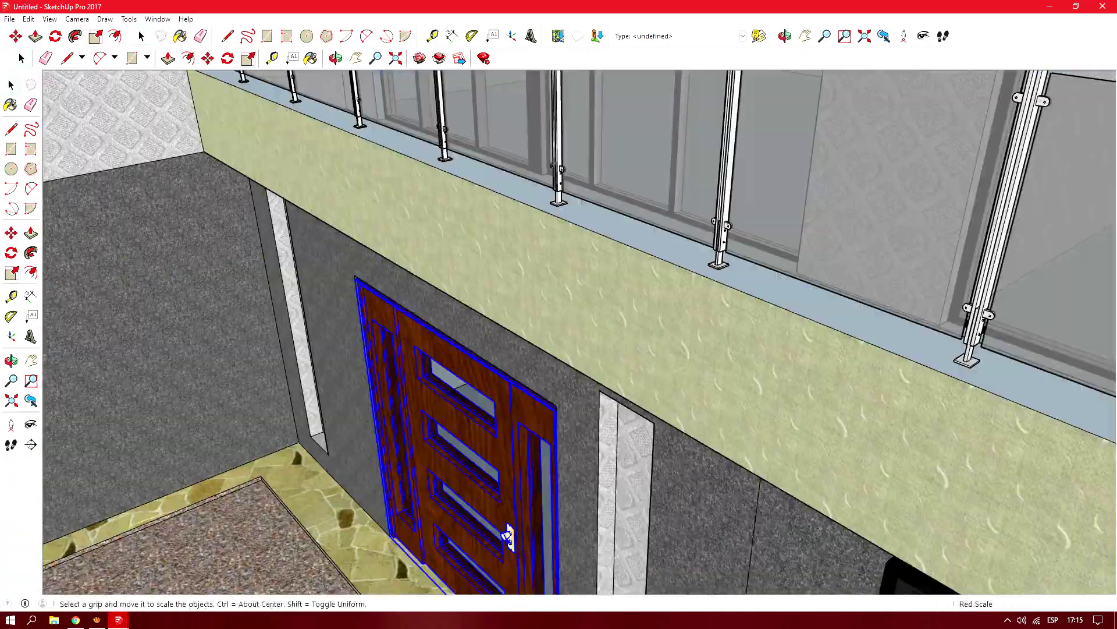
pyautogui.moveTo(508, 535); pyautogui.dragTo(502, 524, button='middle')
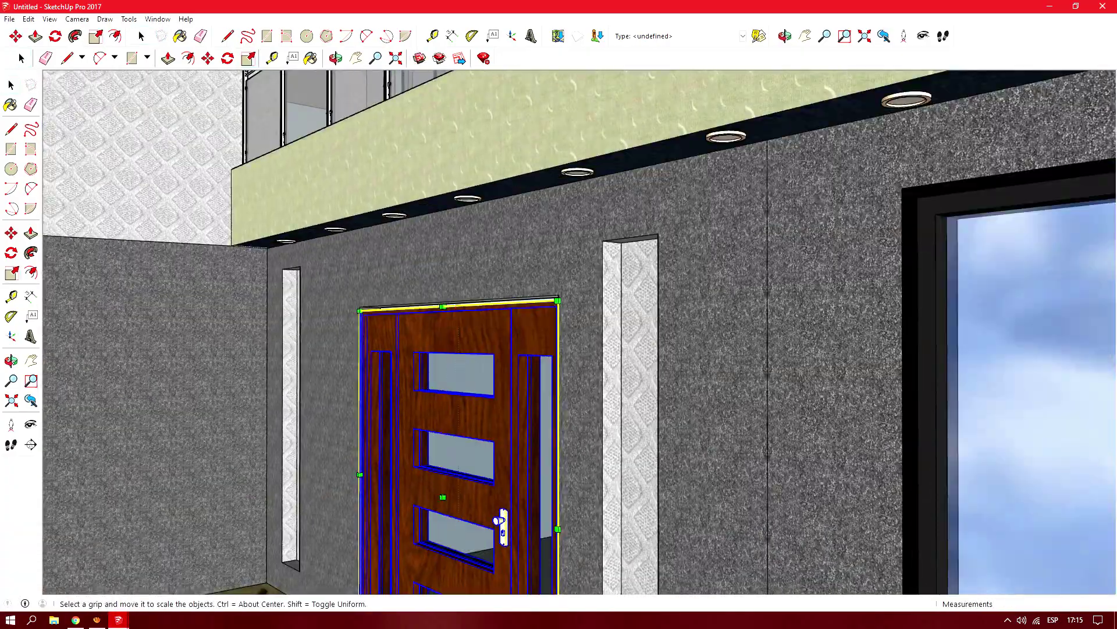
pyautogui.scroll(5, 559, 349)
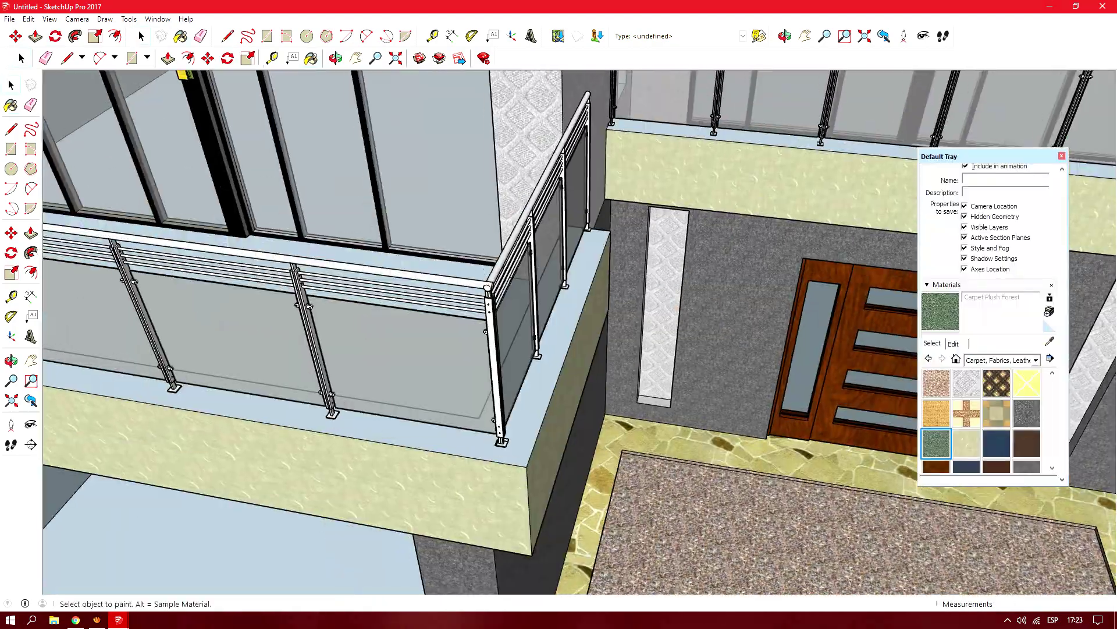
# - Paint the balcony floor Wood Floor Parquet and its rim Carpet Plush Forest
pyautogui.press('Down')
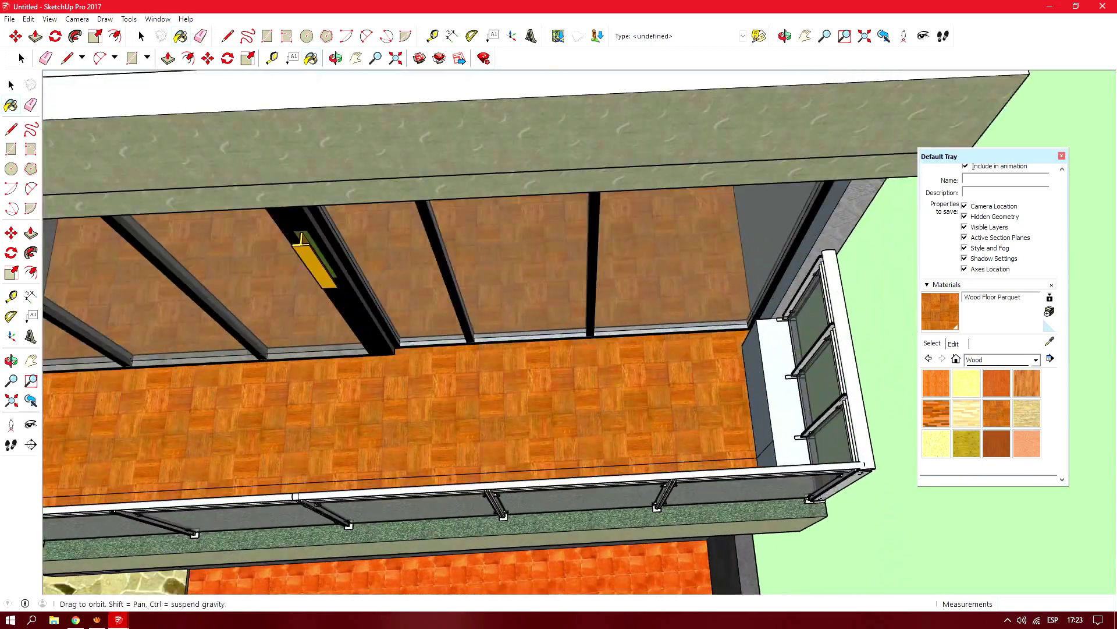
pyautogui.click(1036, 360)
pyautogui.click(1024, 392)
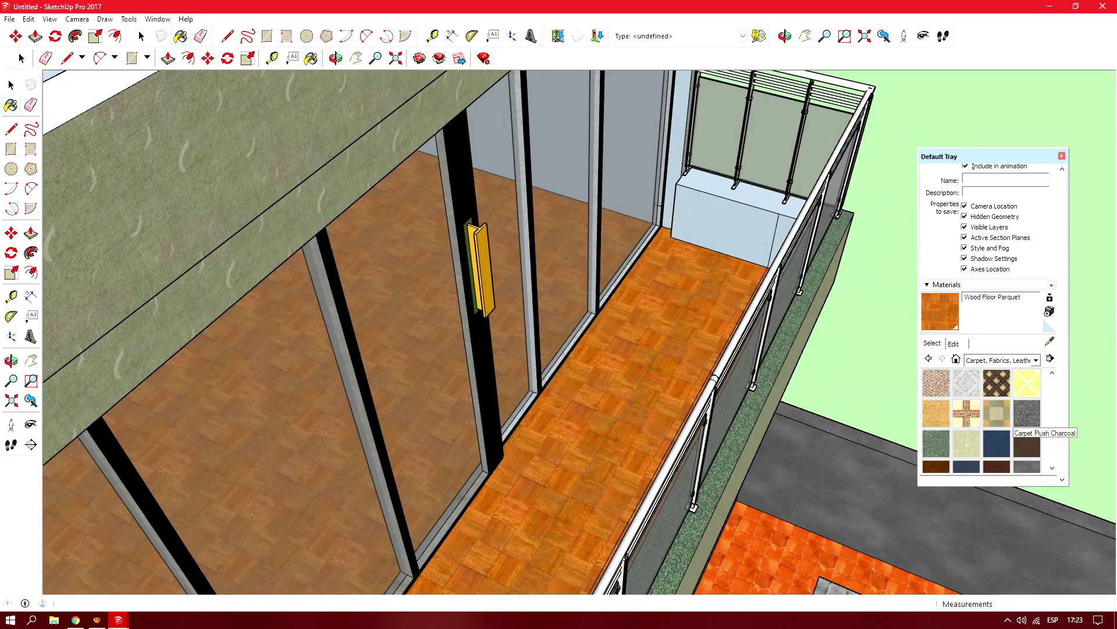
pyautogui.moveTo(524, 332); pyautogui.dragTo(408, 332, button='middle')
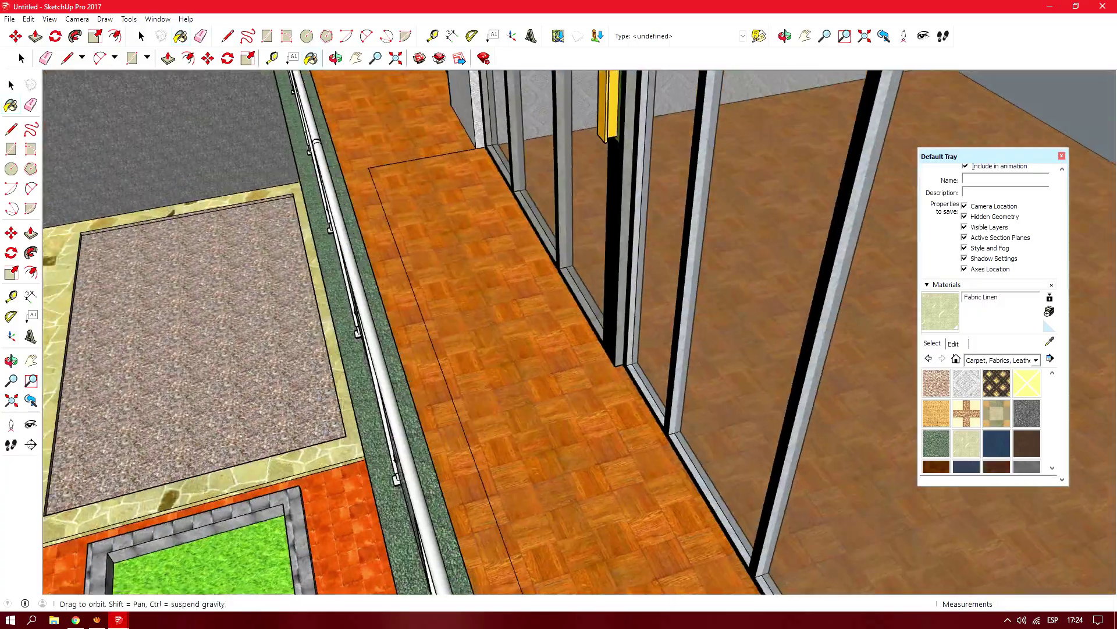
pyautogui.press('b')
pyautogui.moveTo(559, 332); pyautogui.dragTo(442, 302, button='middle')
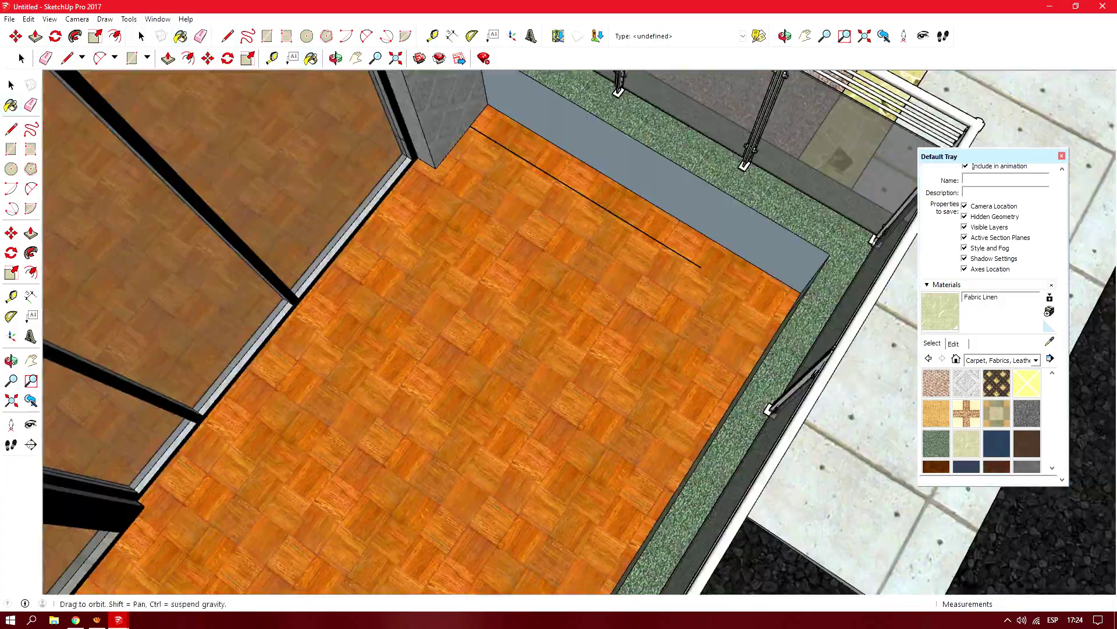
pyautogui.scroll(-5, 559, 332)
pyautogui.moveTo(558, 331); pyautogui.dragTo(524, 233, button='middle')
# - Draw a rectangular strip along the asphalt street edge, redoing a misplaced first attempt
pyautogui.scroll(5, 524, 291)
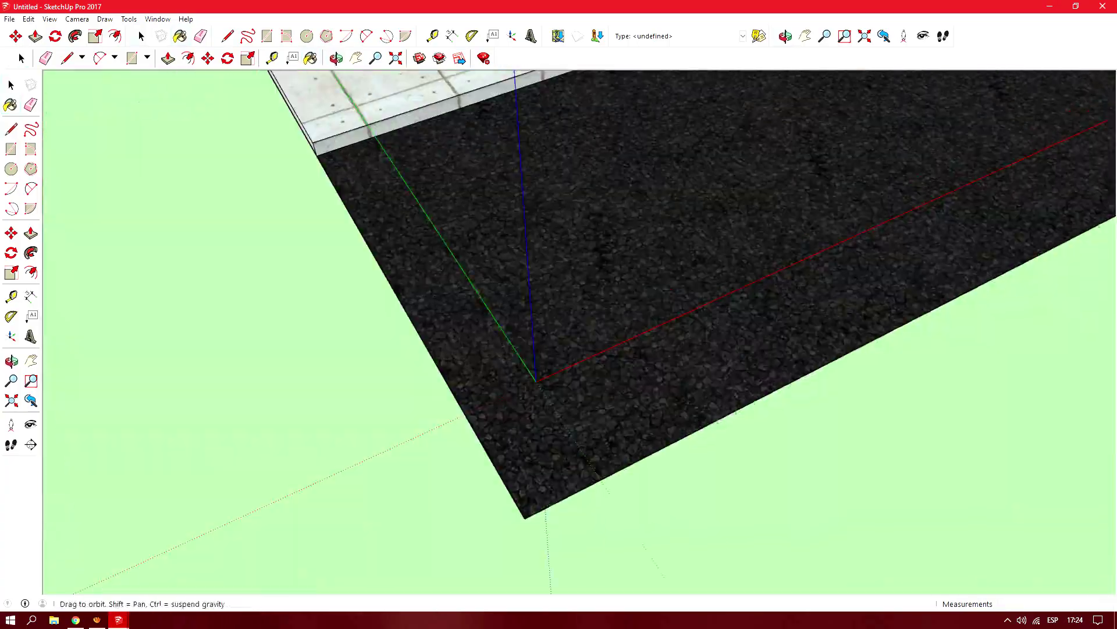
pyautogui.press('l')
pyautogui.click(396, 123)
pyautogui.press('r')
pyautogui.click(542, 186)
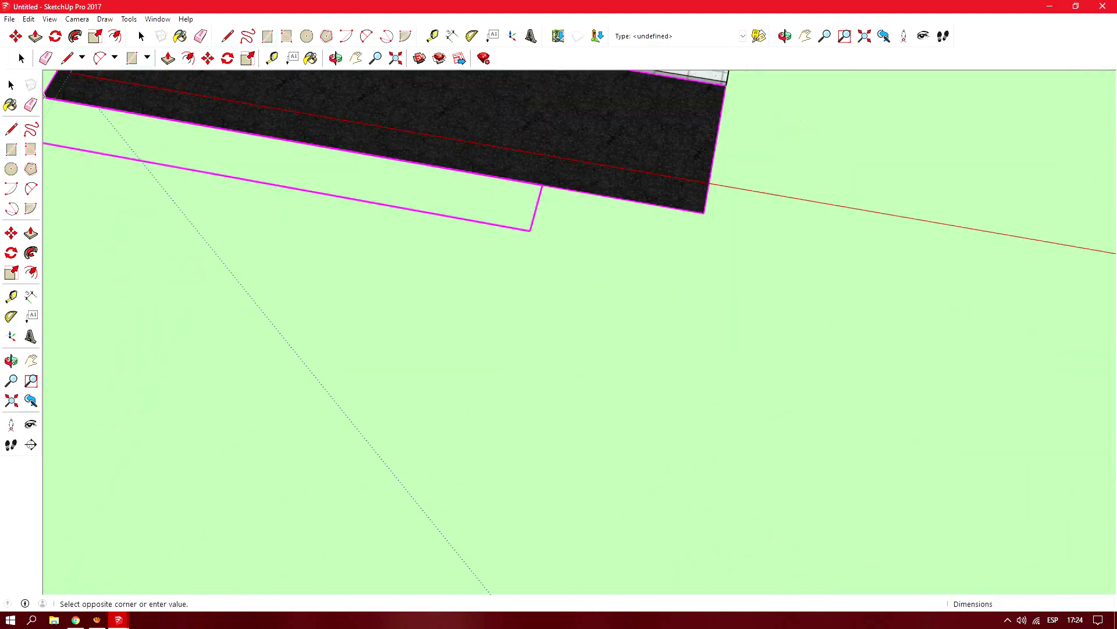
pyautogui.click(664, 349)
pyautogui.hotkey('ctrl', 'z')
pyautogui.click(703, 213)
pyautogui.moveTo(703, 213); pyautogui.dragTo(969, 234, button='middle')
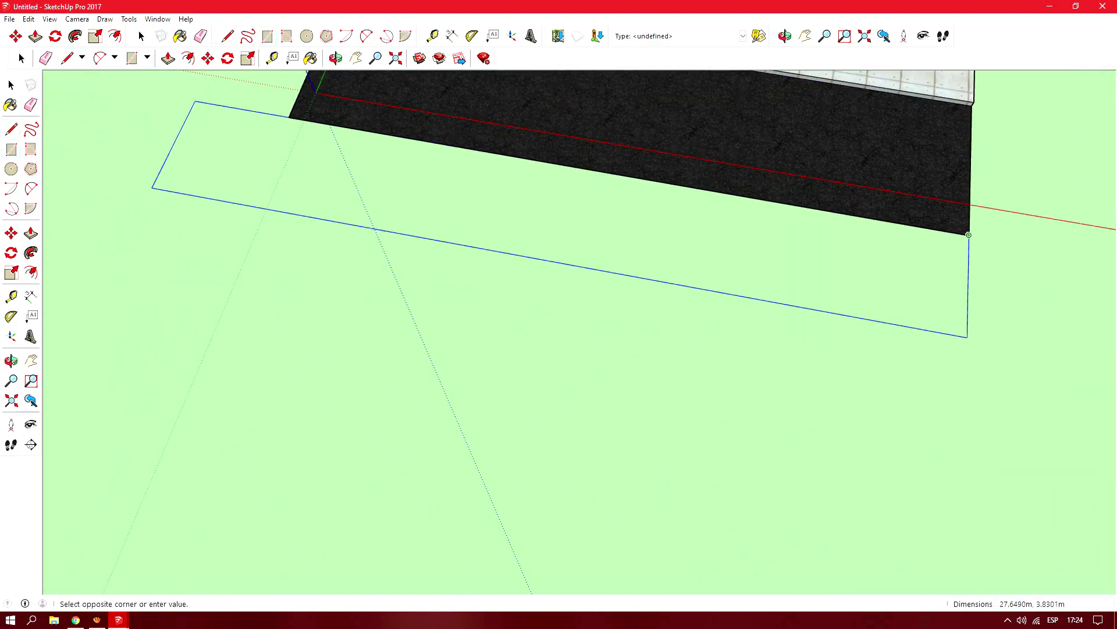
pyautogui.click(217, 283)
# - Paint the new strip beside the street with a material
pyautogui.press('b')
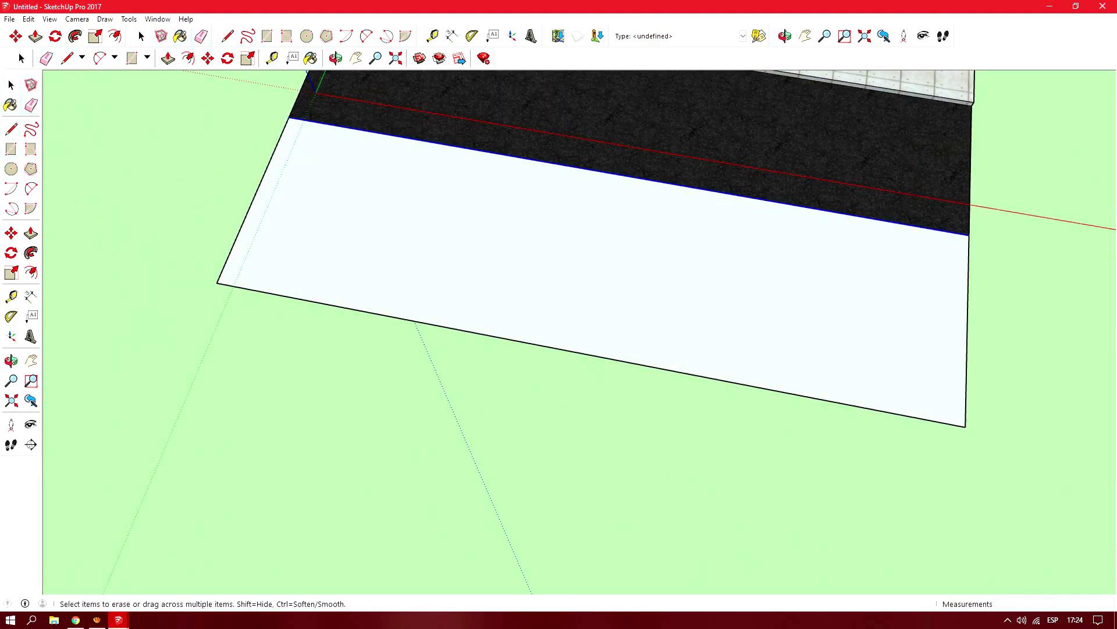
pyautogui.click(524, 232)
pyautogui.click(938, 382)
pyautogui.click(524, 233)
pyautogui.scroll(-3, 524, 233)
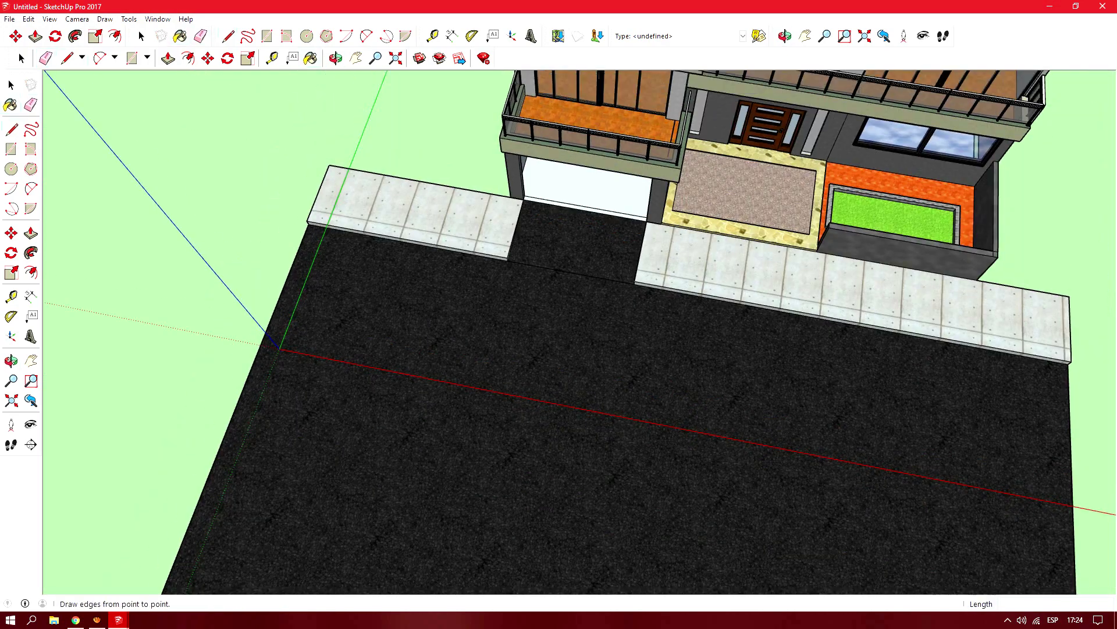
# - Draw a thin lane-line rectangle on the asphalt and paint it yellow from named colours
pyautogui.press('r')
pyautogui.scroll(3, 342, 286)
pyautogui.click(343, 300)
pyautogui.scroll(3, 462, 280)
pyautogui.press('b')
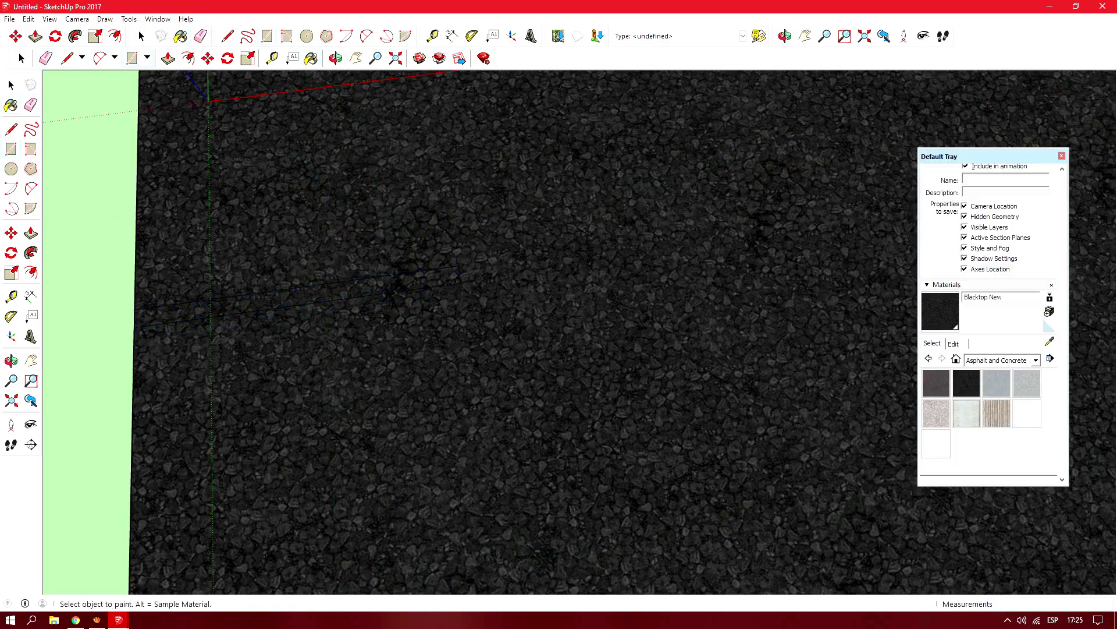
pyautogui.press('Return')
pyautogui.click(296, 297)
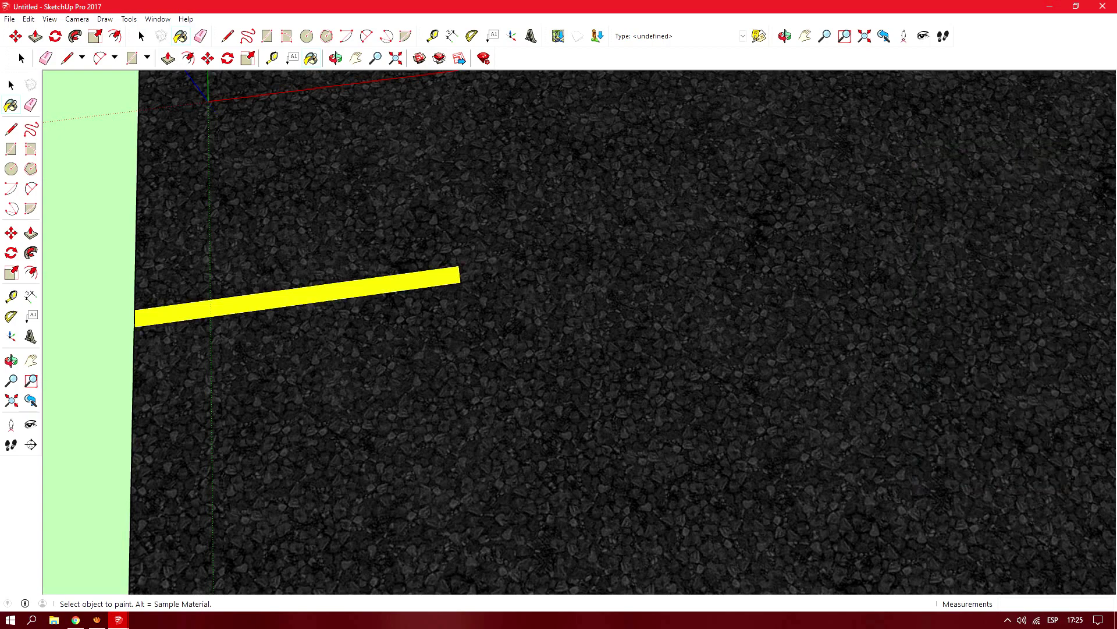
# - Scale the garage door to fill its opening, then view the whole house front
pyautogui.scroll(-2, 460, 283)
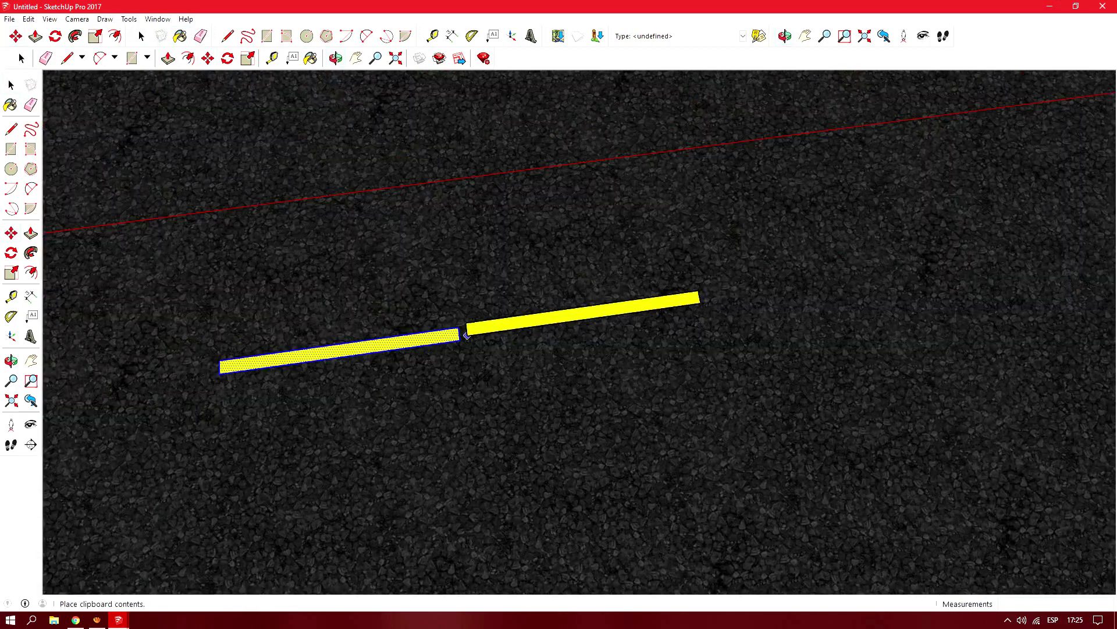
pyautogui.scroll(-2, 460, 339)
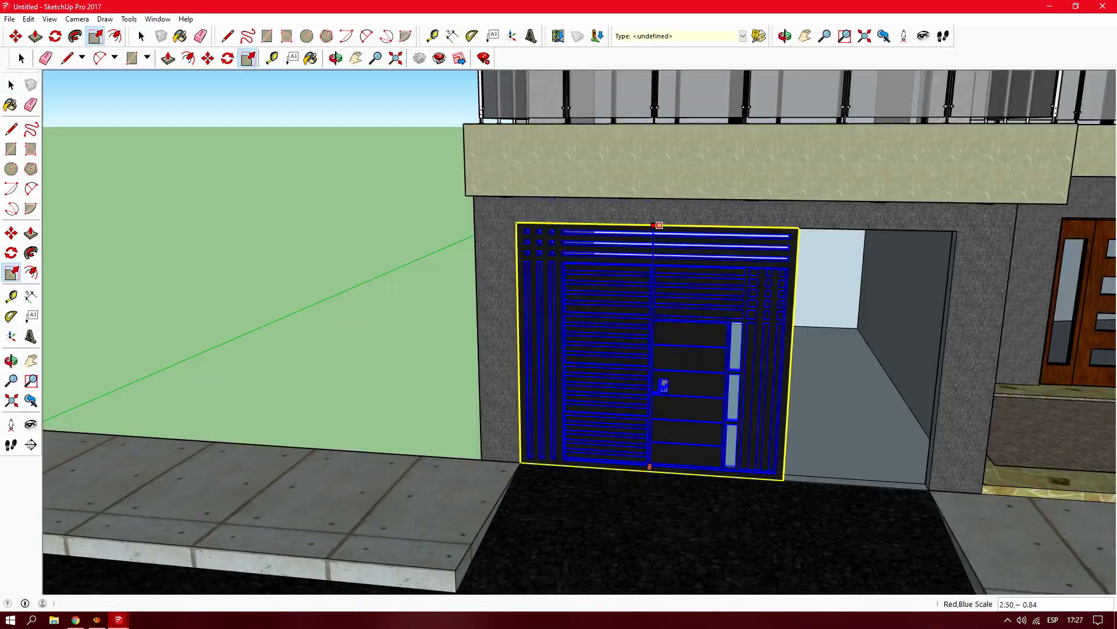
pyautogui.scroll(2, 739, 396)
pyautogui.scroll(2, 739, 396)
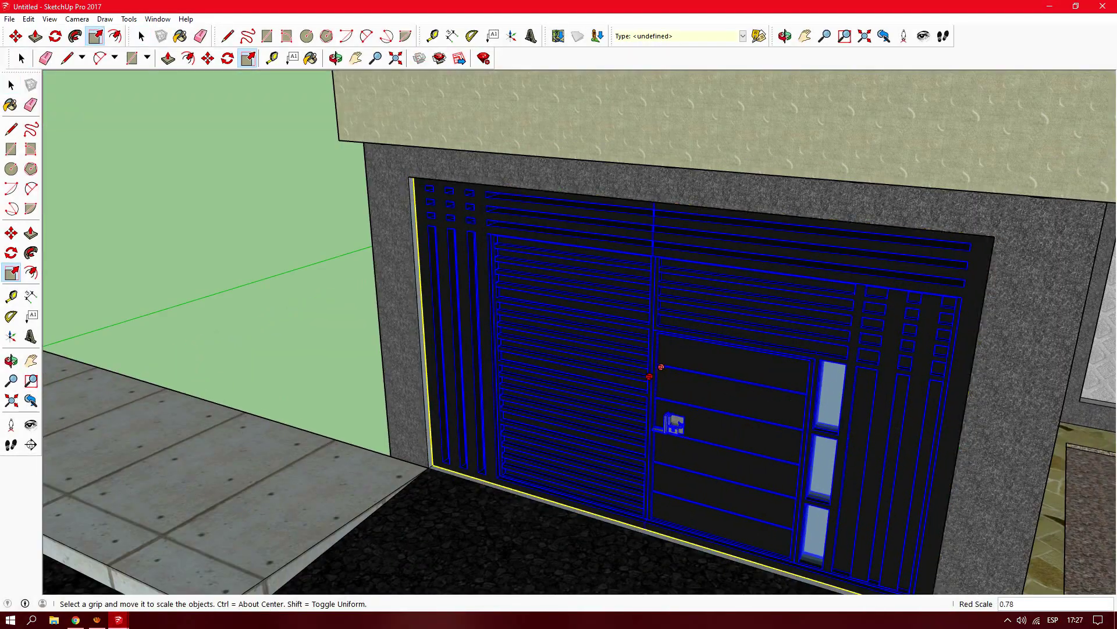
pyautogui.press('space')
pyautogui.moveTo(674, 424)
pyautogui.mouseDown(button='middle')
pyautogui.moveTo(588, 364)
pyautogui.moveTo(559, 408)
pyautogui.mouseUp(button='middle')
# - Look down at the entrance and raise the front edge of the gravel mat
pyautogui.scroll(5, 559, 408)
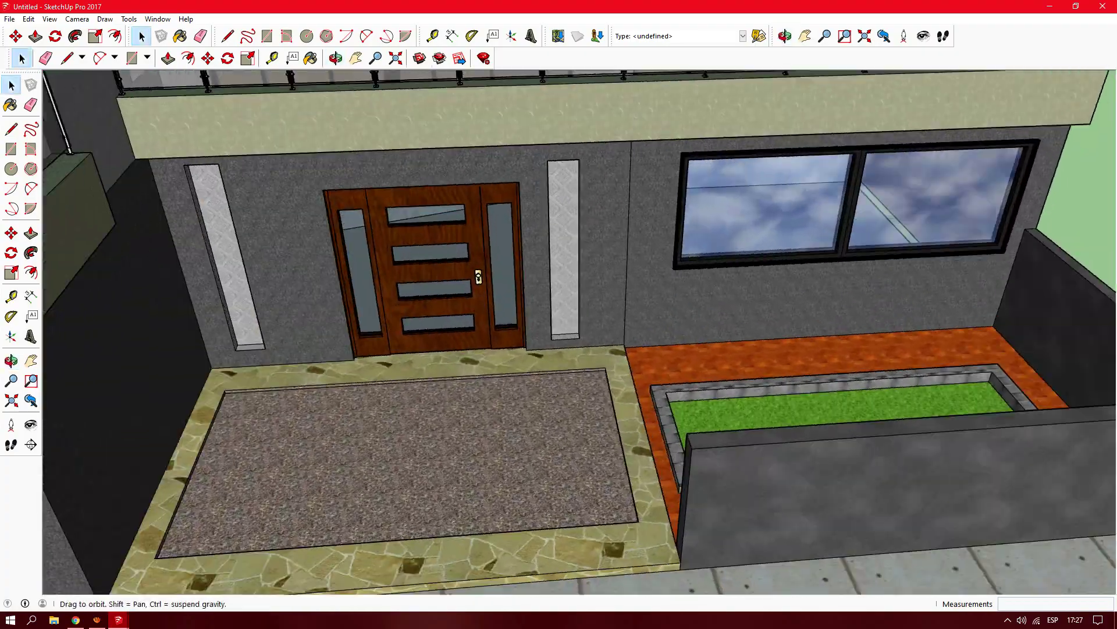
pyautogui.scroll(-5, 559, 350)
pyautogui.moveTo(559, 350); pyautogui.dragTo(559, 291, button='middle')
pyautogui.scroll(5, 559, 349)
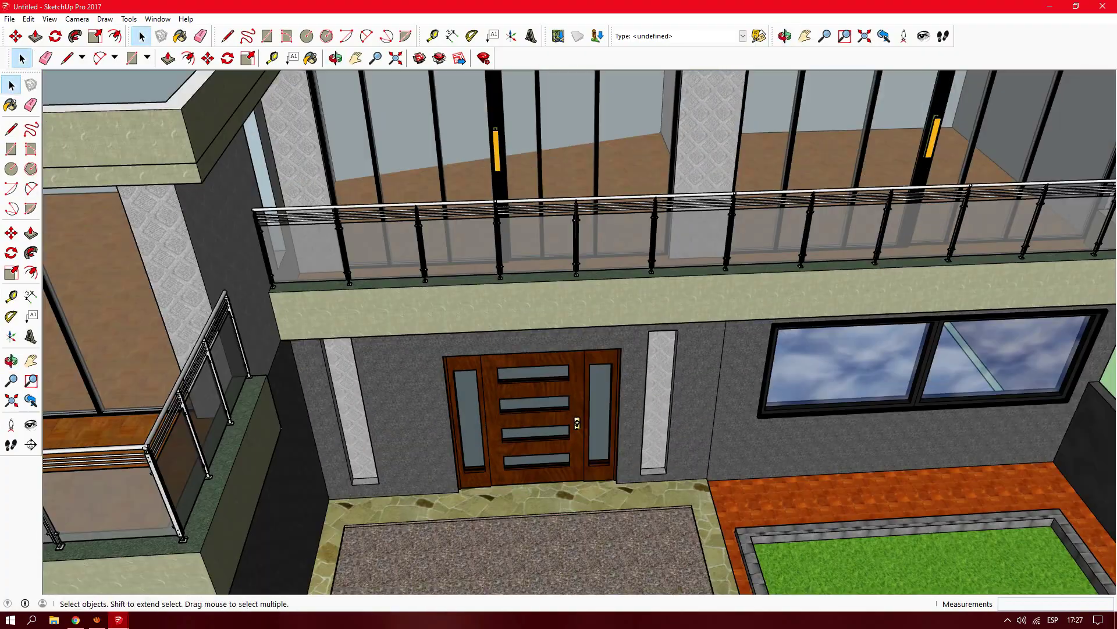
pyautogui.scroll(-3, 558, 349)
pyautogui.moveTo(559, 349); pyautogui.dragTo(559, 262, button='middle')
pyautogui.scroll(4, 582, 349)
pyautogui.click(31, 233)
pyautogui.scroll(2, 640, 320)
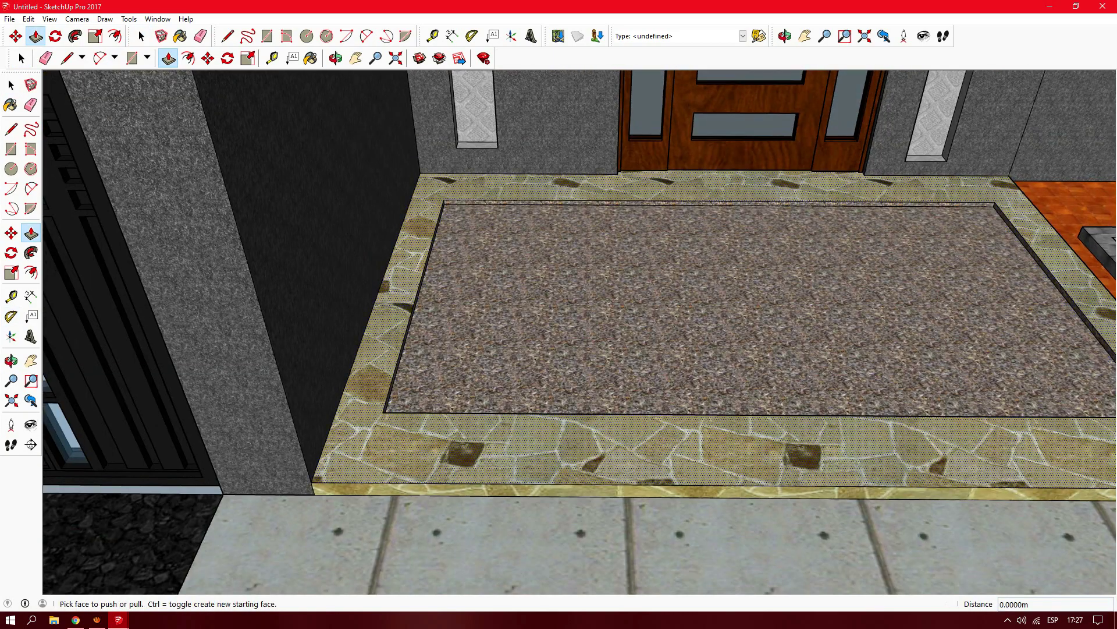
pyautogui.moveTo(780, 309); pyautogui.dragTo(780, 301)
# - Draw a stone rectangle and paste copies to make four stones across the mat
pyautogui.press('r')
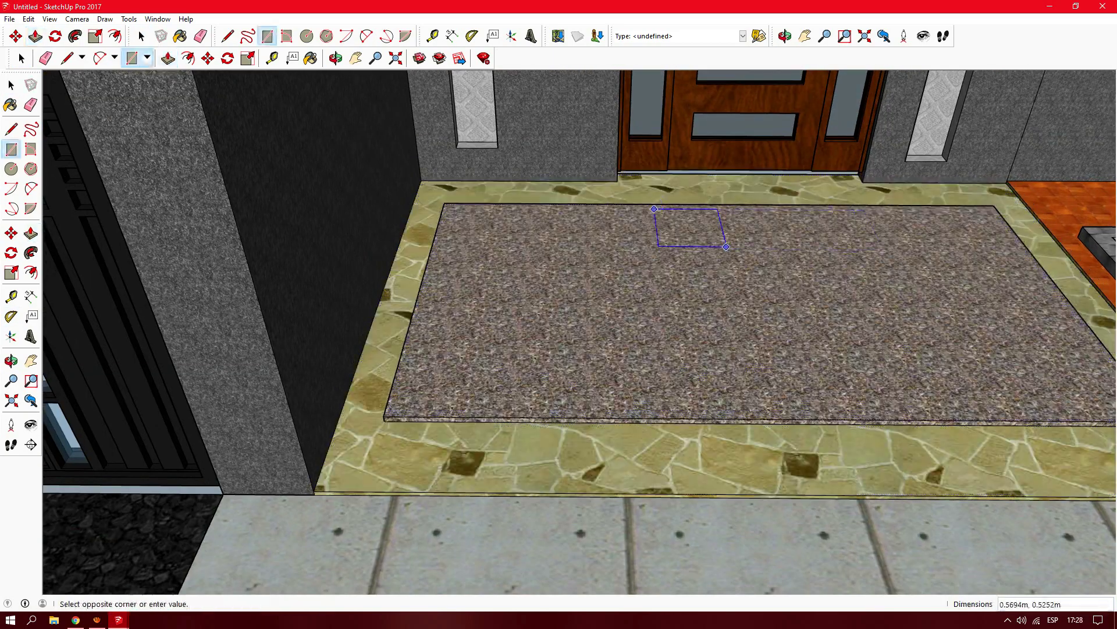
pyautogui.scroll(-3, 726, 246)
pyautogui.hotkey('ctrl', 'v')
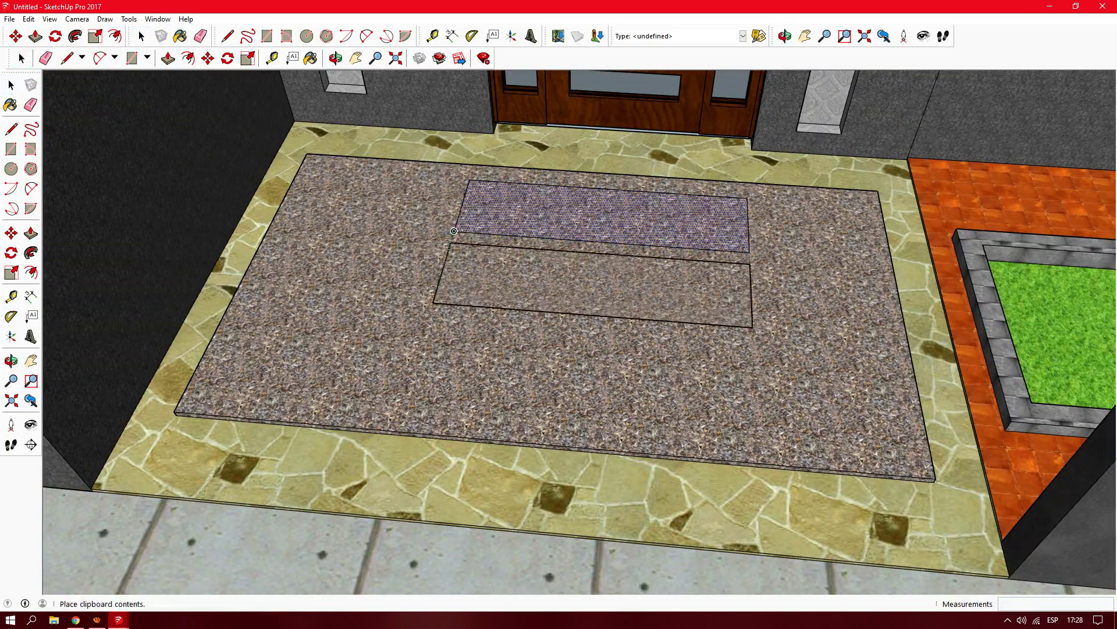
pyautogui.moveTo(313, 424); pyautogui.dragTo(297, 494)
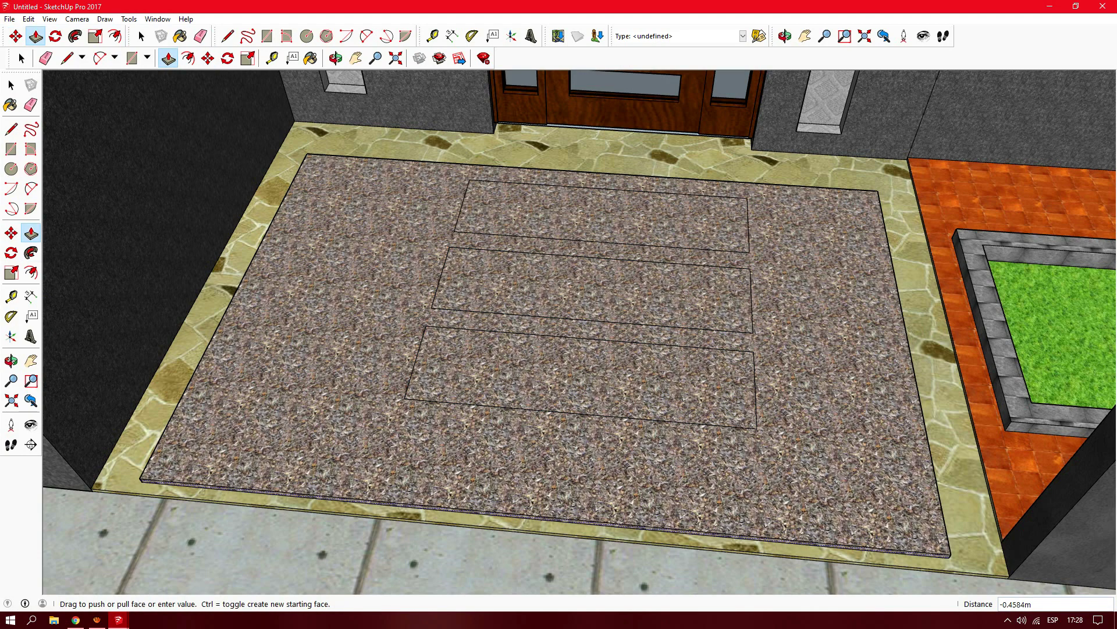
pyautogui.hotkey('ctrl', 'v')
pyautogui.click(378, 494)
# - Paint the stones Rough Square Concrete Block, replacing an initial Brick Colored Blue
pyautogui.press('b')
pyautogui.click(1002, 360)
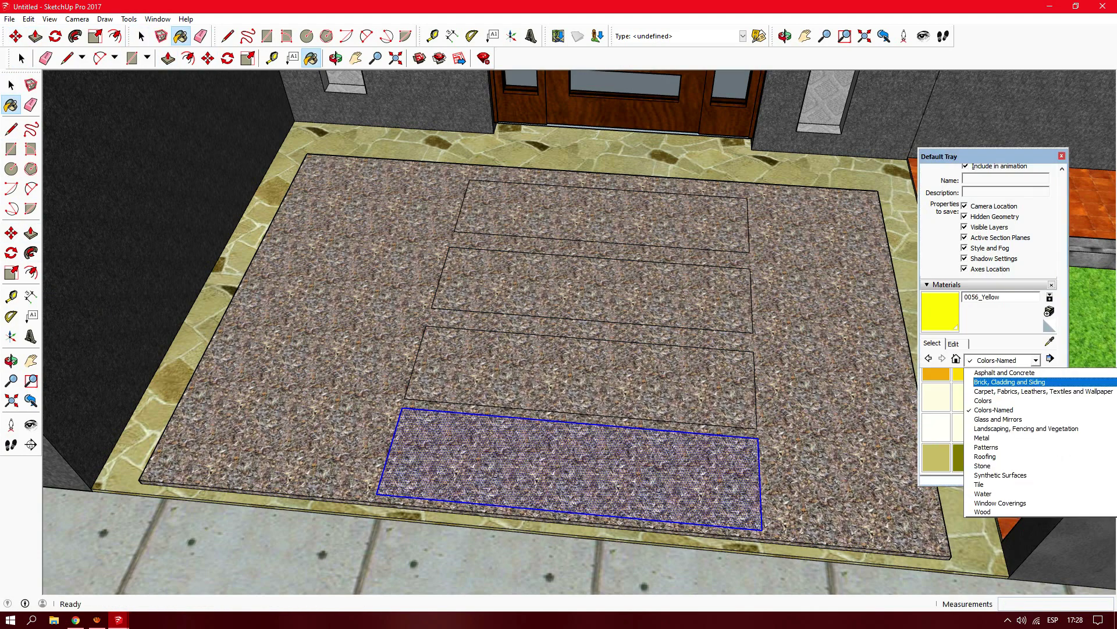
pyautogui.click(1024, 399)
pyautogui.click(937, 413)
pyautogui.click(571, 466)
pyautogui.scroll(-2, 982, 419)
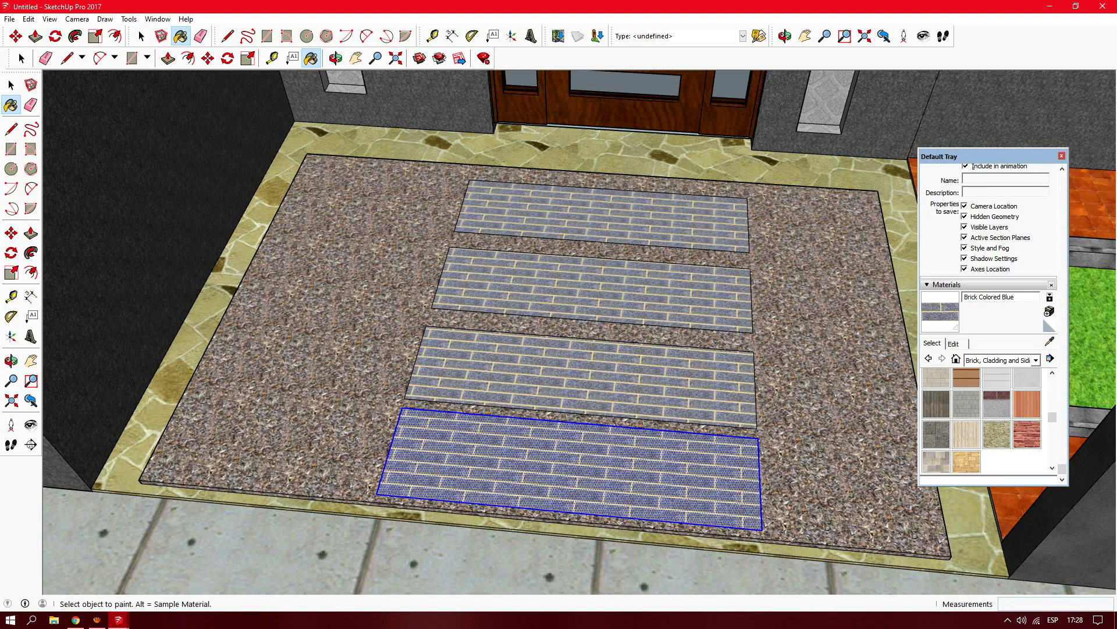
pyautogui.click(936, 433)
pyautogui.click(570, 465)
# - Raise the stepping stones slightly above the mat and view the house front
pyautogui.press('p')
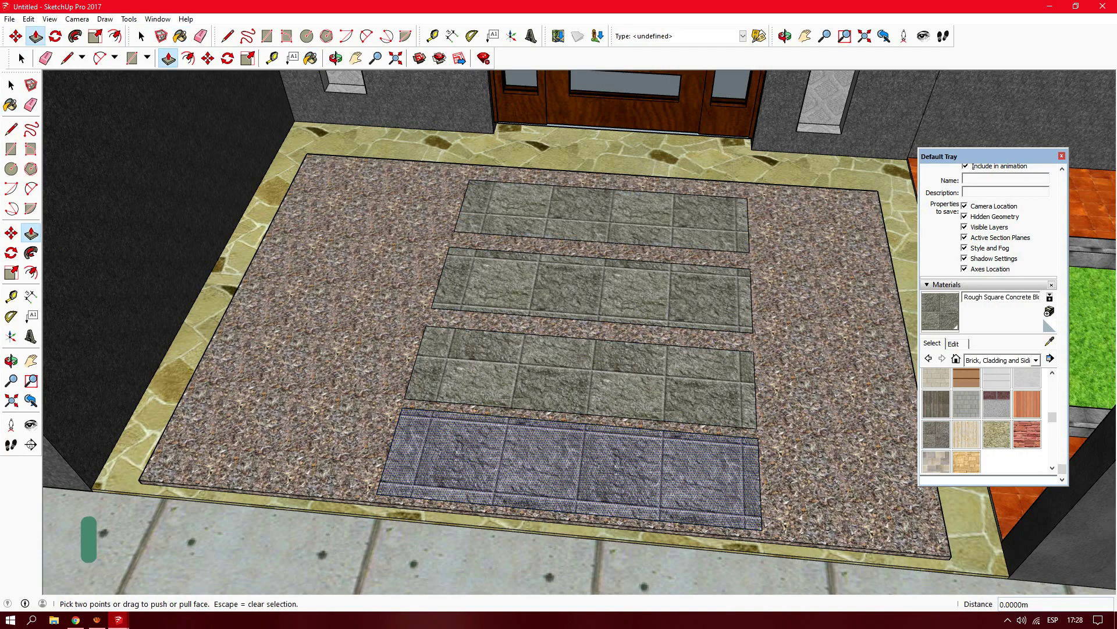
pyautogui.moveTo(541, 523); pyautogui.dragTo(543, 566, button='middle')
pyautogui.click(1062, 156)
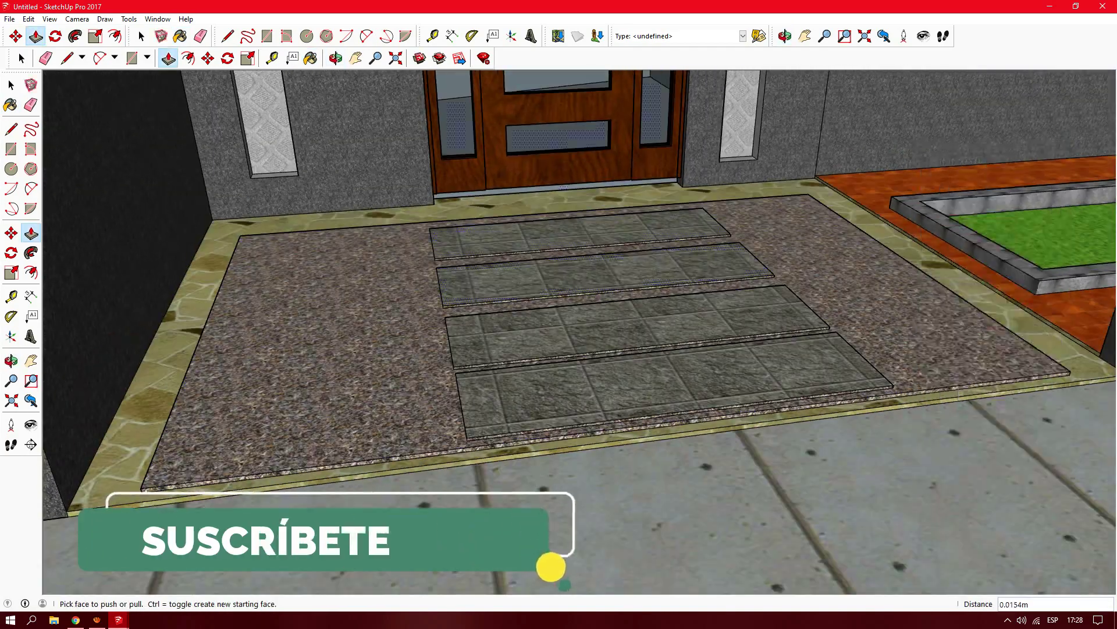
pyautogui.press('space')
pyautogui.scroll(-5, 580, 331)
pyautogui.moveTo(580, 332); pyautogui.dragTo(640, 325, button='middle')
pyautogui.scroll(5, 544, 567)
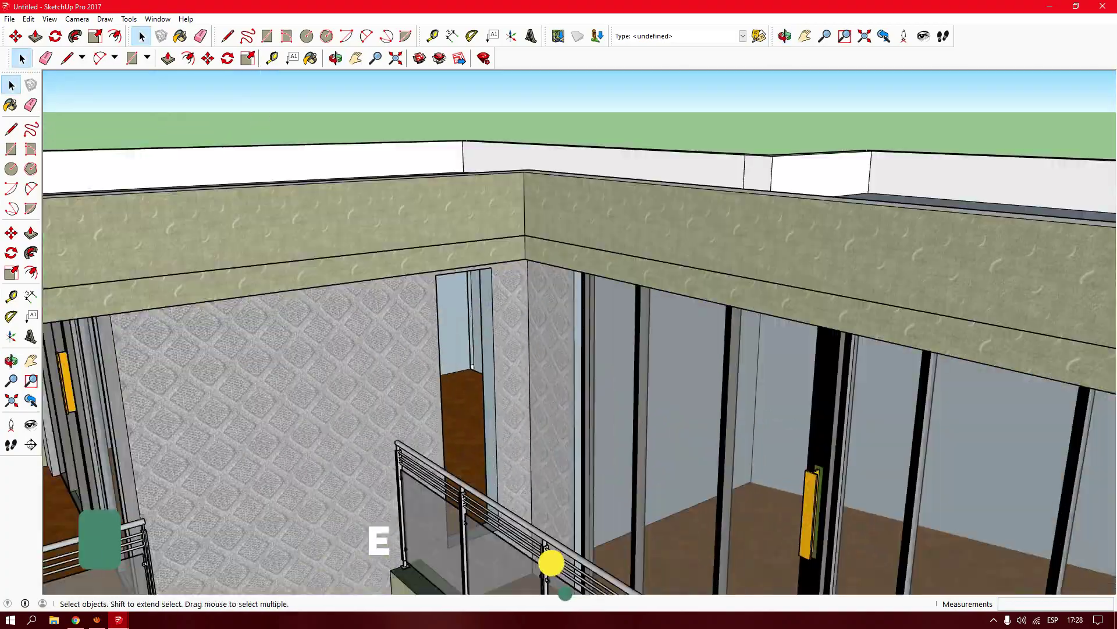
pyautogui.scroll(3, 551, 561)
pyautogui.scroll(3, 551, 561)
pyautogui.scroll(3, 552, 562)
# - Paint the white upstairs doorway panel with a translucent glass from Glass and Mirrors
pyautogui.scroll(-5, 580, 332)
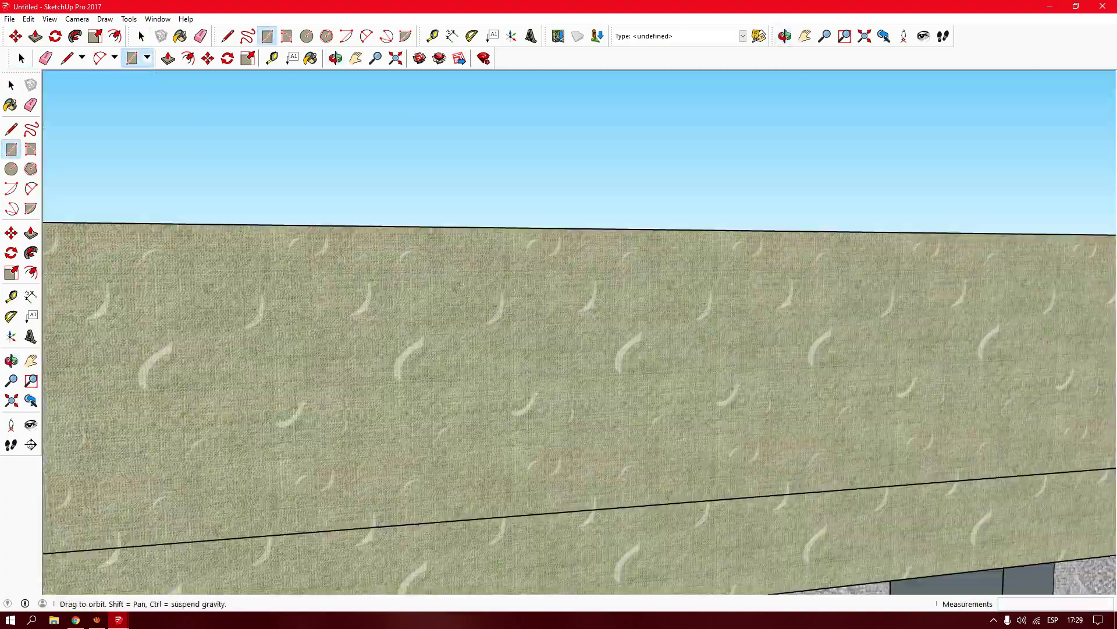
pyautogui.press('r')
pyautogui.scroll(-3, 580, 332)
pyautogui.press('b')
pyautogui.click(1036, 360)
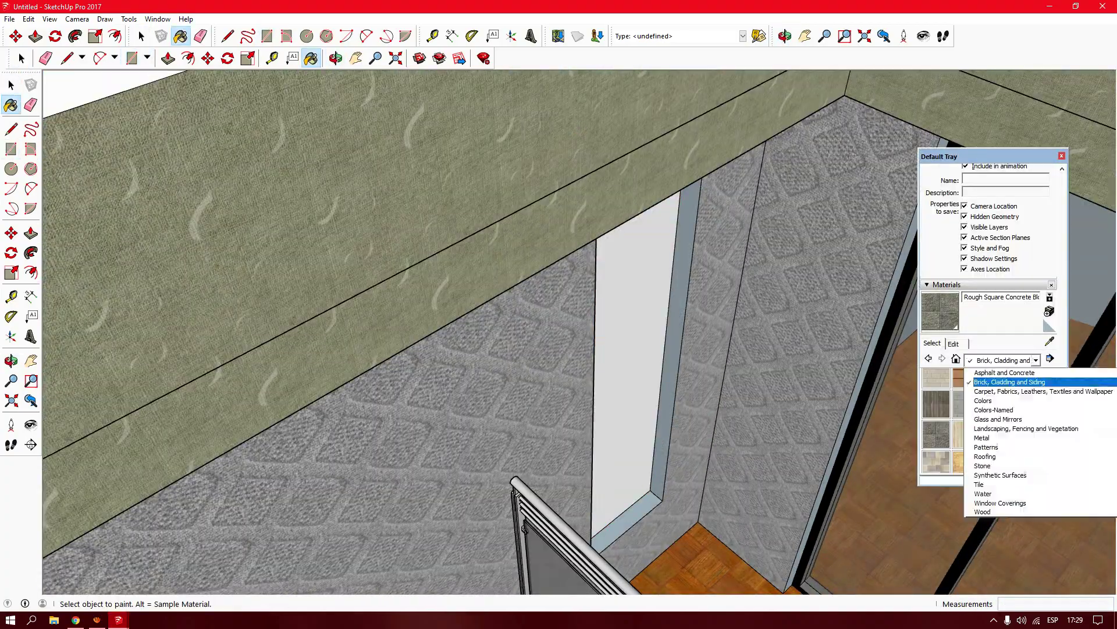
pyautogui.click(990, 449)
pyautogui.click(1026, 413)
pyautogui.click(634, 361)
# - Cover the strip beside the doorway in Carpet Plush Charcoal and view the whole house frontally
pyautogui.click(1035, 359)
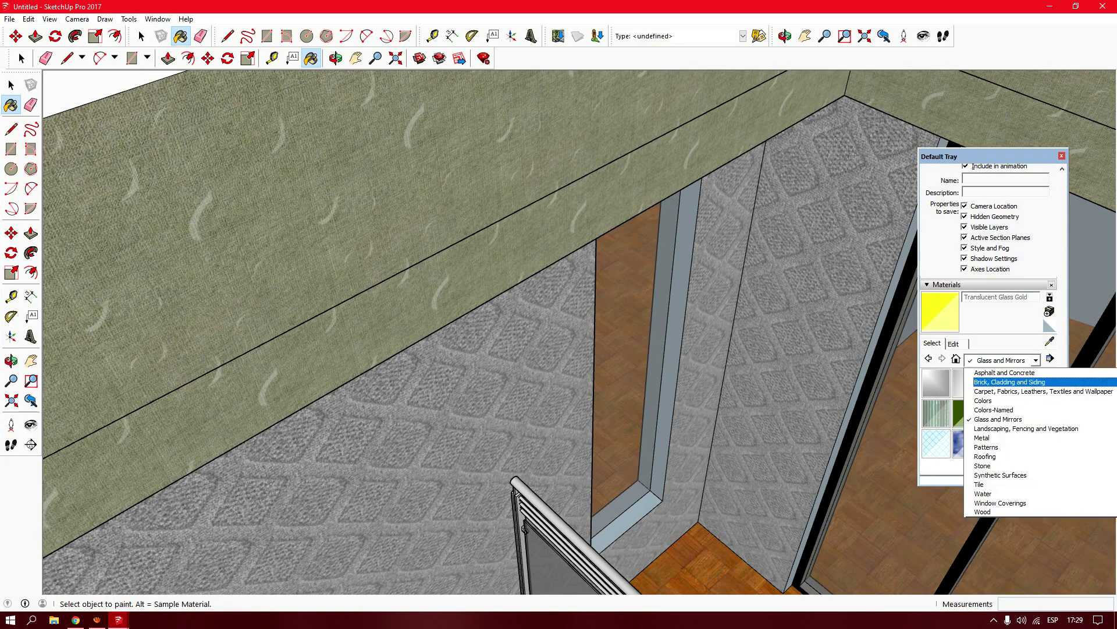
pyautogui.click(1001, 392)
pyautogui.click(1027, 412)
pyautogui.click(676, 338)
pyautogui.scroll(3, 675, 338)
pyautogui.scroll(3, 675, 337)
pyautogui.scroll(-5, 580, 332)
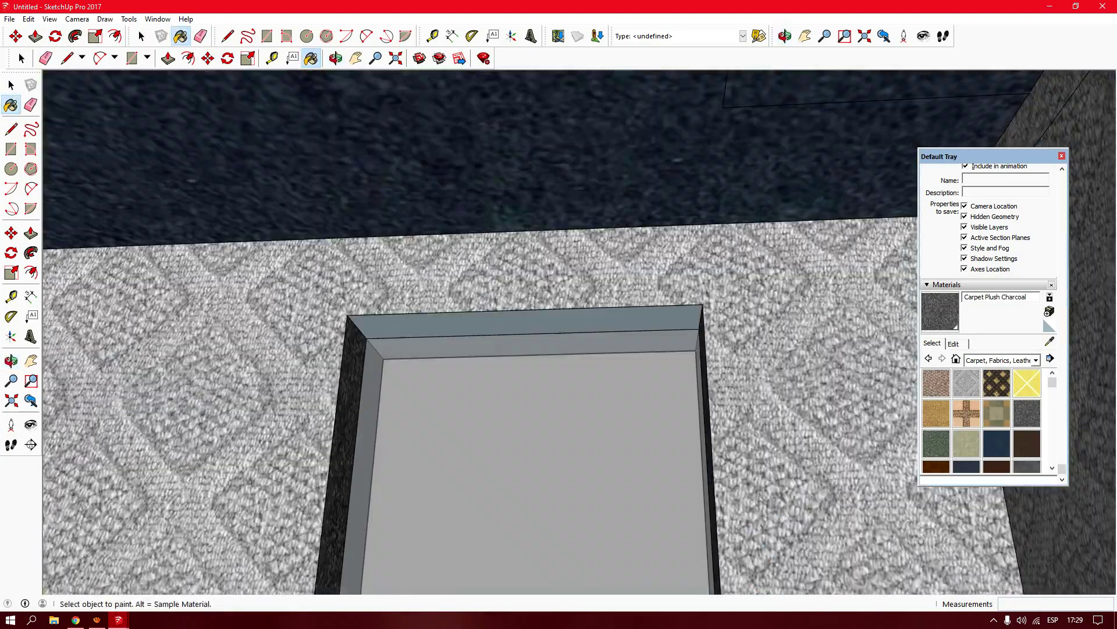
pyautogui.scroll(-5, 580, 332)
pyautogui.press('space')
pyautogui.scroll(-5, 580, 332)
pyautogui.scroll(-5, 579, 332)
pyautogui.moveTo(580, 332); pyautogui.dragTo(407, 256, button='middle')
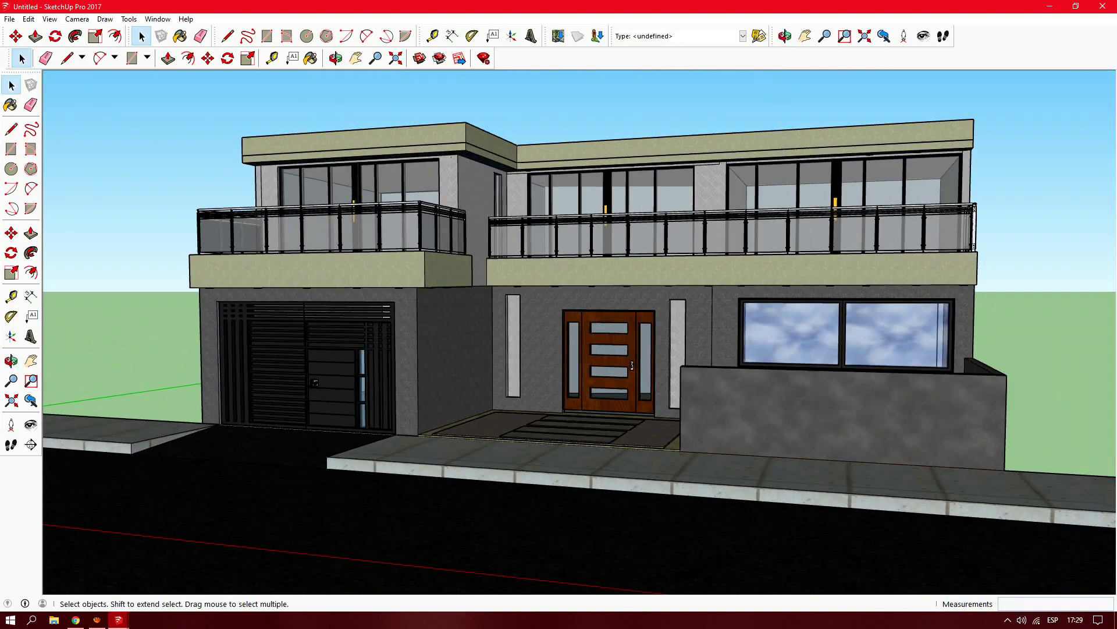
pyautogui.scroll(3, 611, 361)
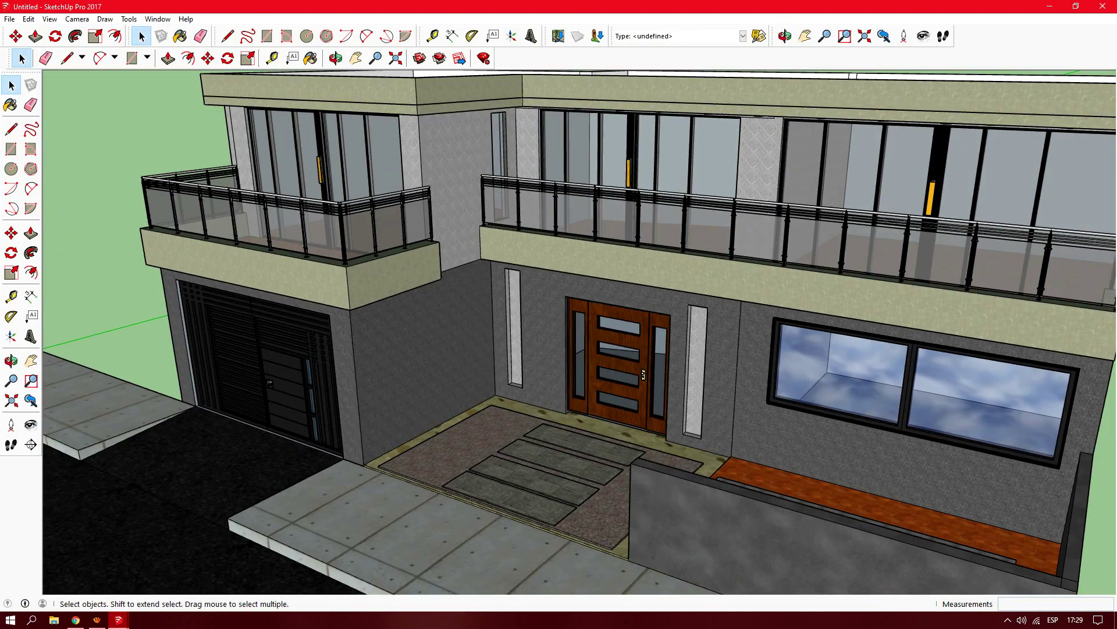
pyautogui.moveTo(559, 314); pyautogui.dragTo(559, 372, button='middle')
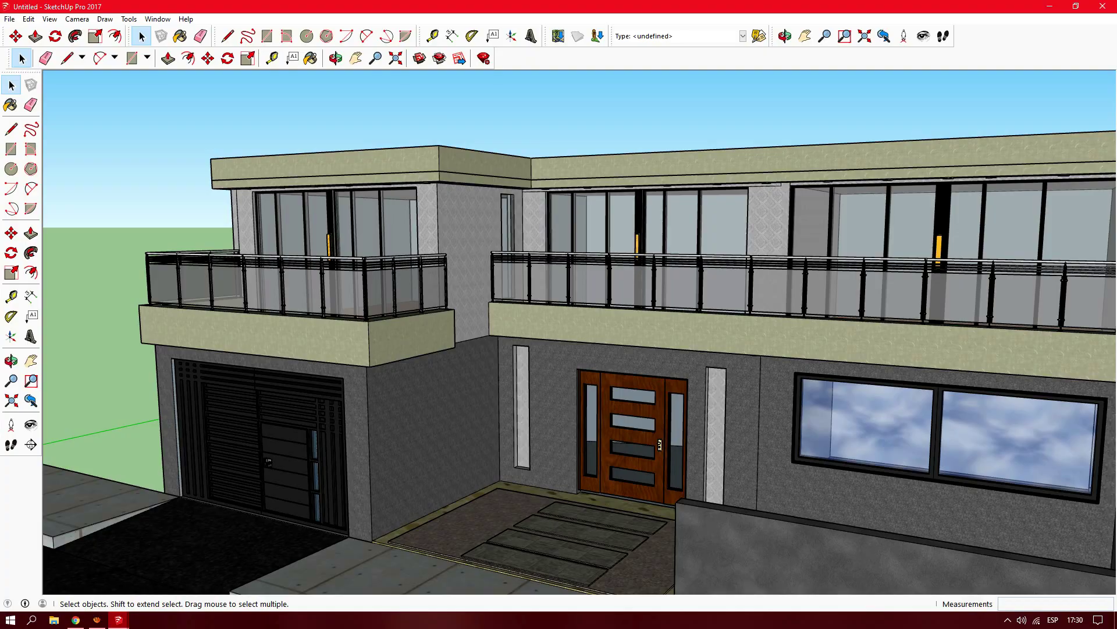